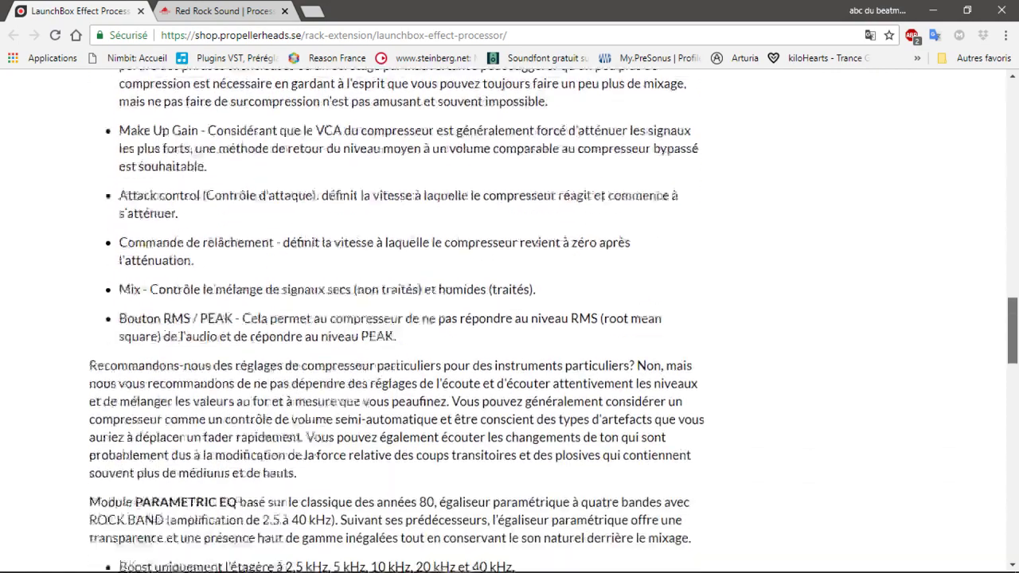
# Step: Switch from the LaunchBox product page to Reason, hide the mixer and show the master section in the rack
pyautogui.scroll(18, 398, 319)
pyautogui.scroll(3, 509, 318)
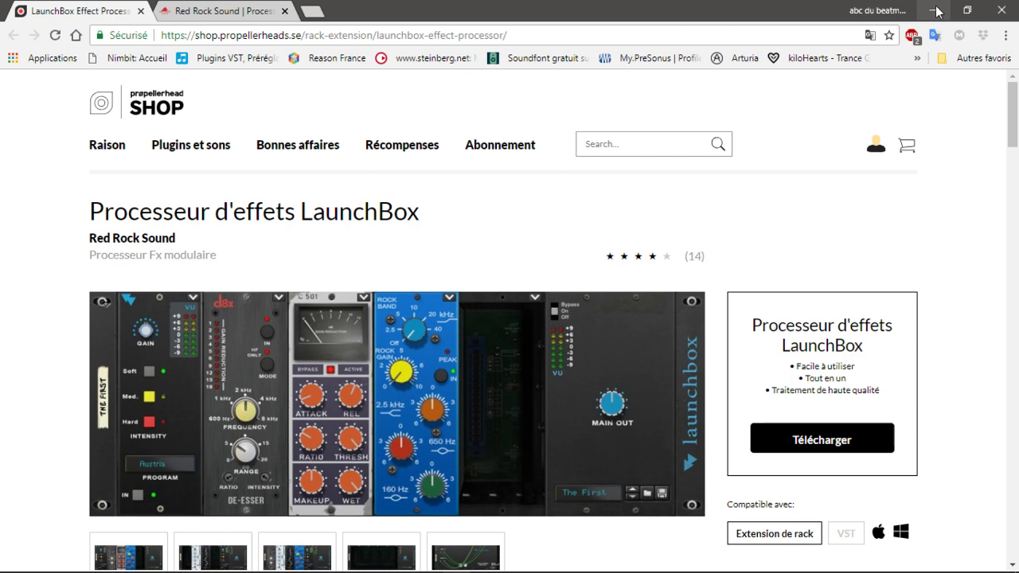
pyautogui.moveTo(100, 568)
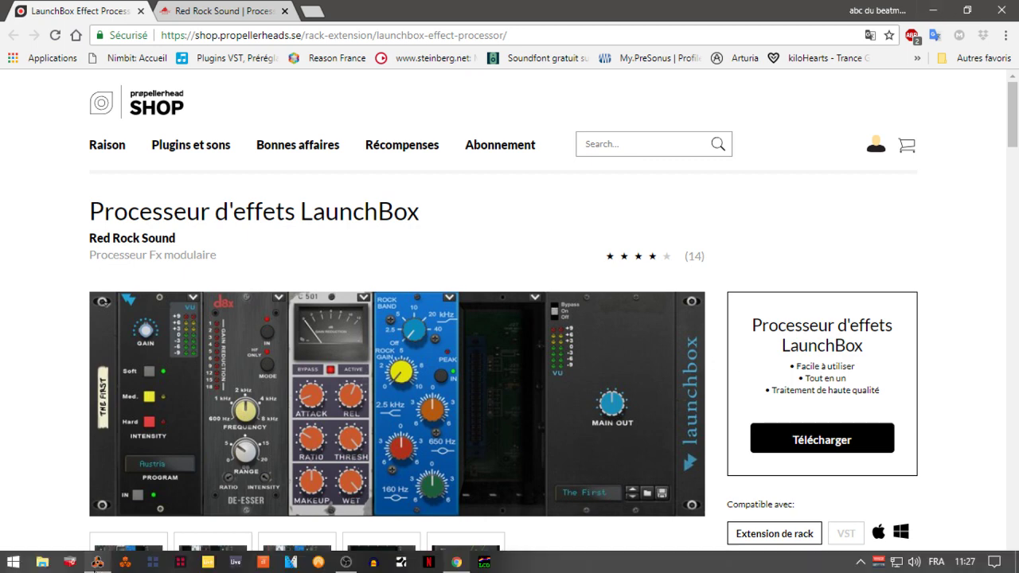
pyautogui.click(99, 563)
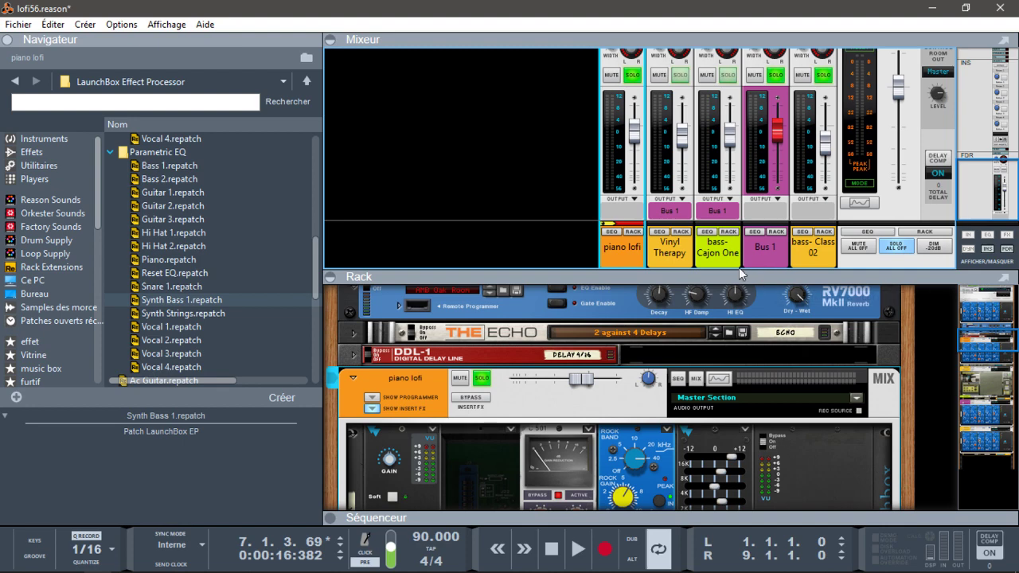
pyautogui.click(330, 39)
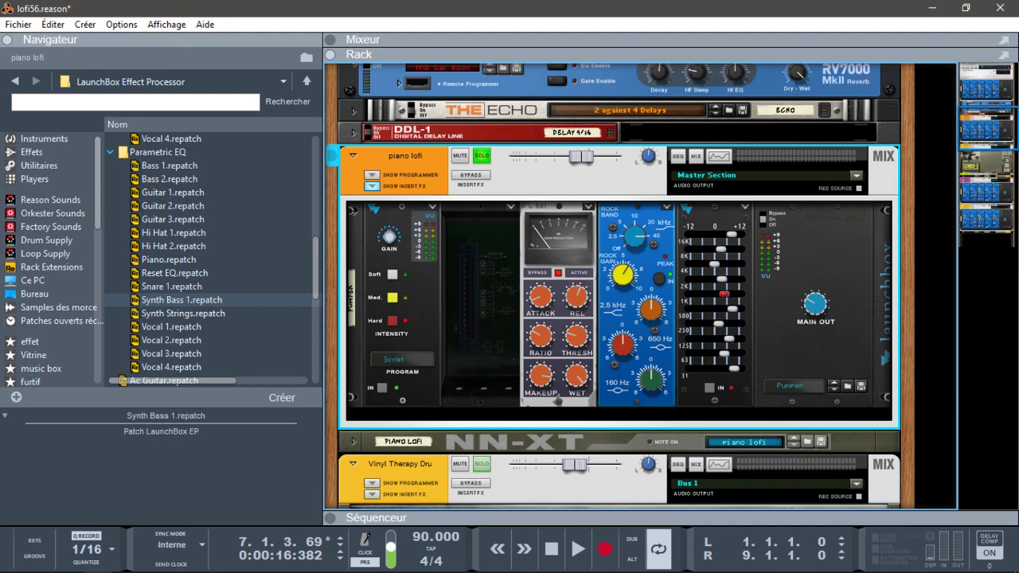
pyautogui.moveTo(976, 137); pyautogui.dragTo(976, 78)
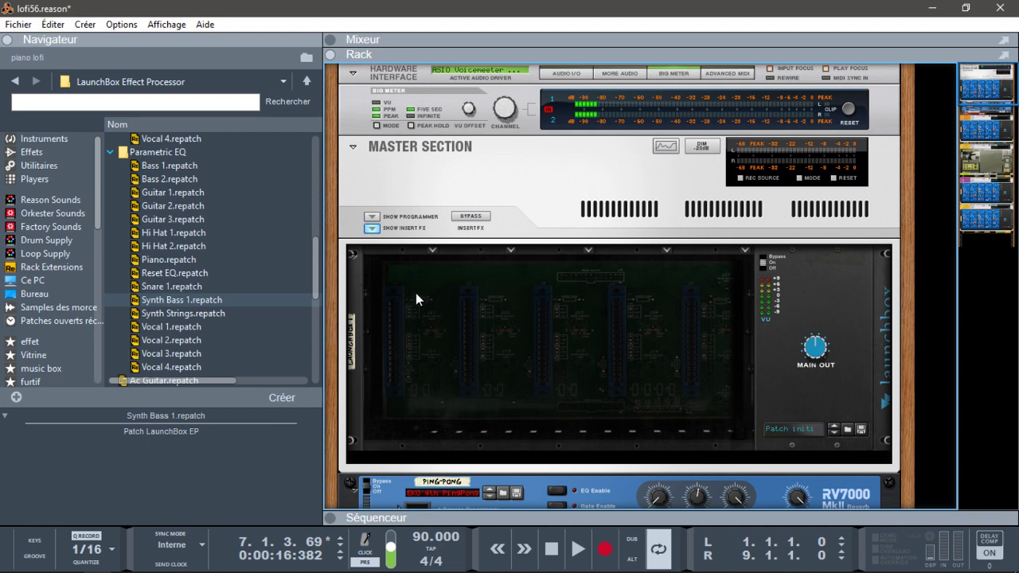
# Step: Look through the modules available for the empty slots of the master section's LaunchBox
pyautogui.click(433, 252)
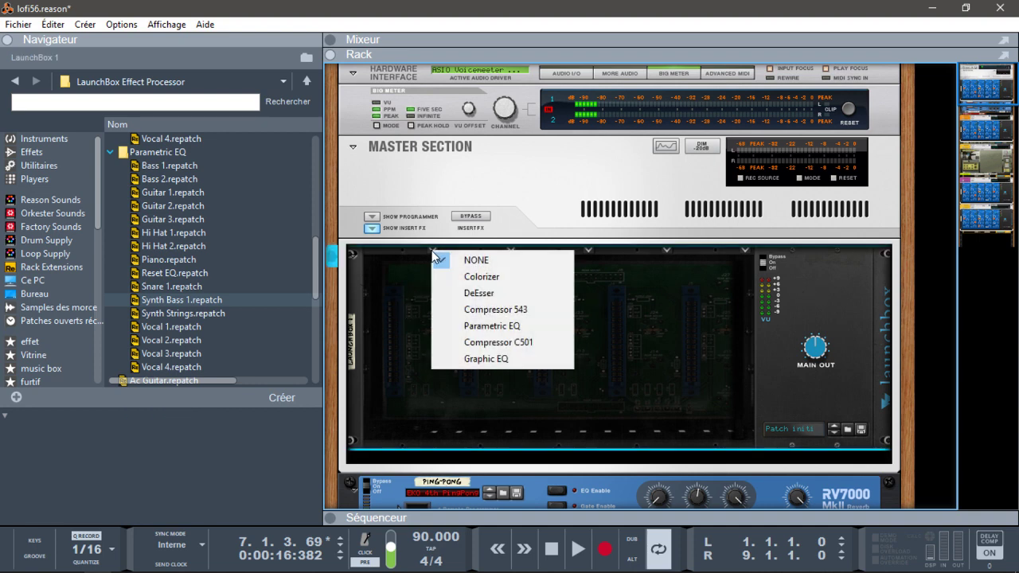
pyautogui.click(510, 252)
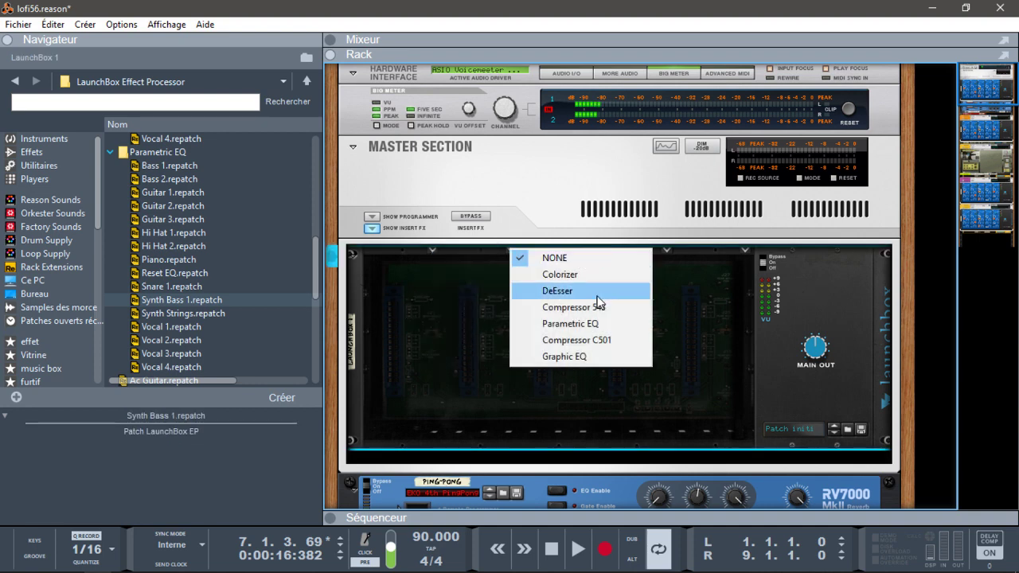
pyautogui.click(737, 303)
pyautogui.click(590, 249)
pyautogui.click(772, 305)
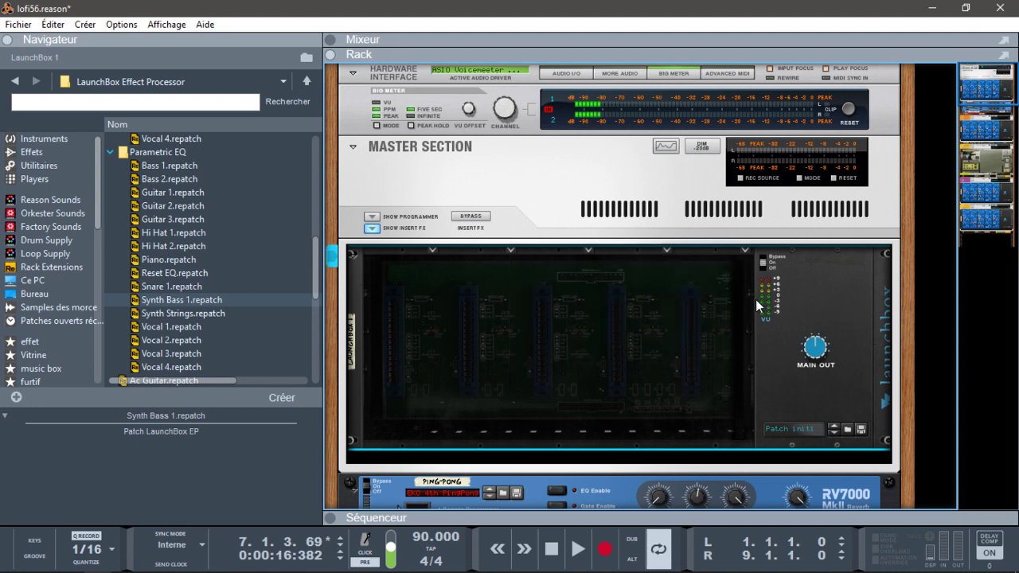
pyautogui.click(745, 249)
pyautogui.click(714, 295)
# Step: Bypass the master section's insert effects and show the mixer in place of the rack
pyautogui.click(470, 216)
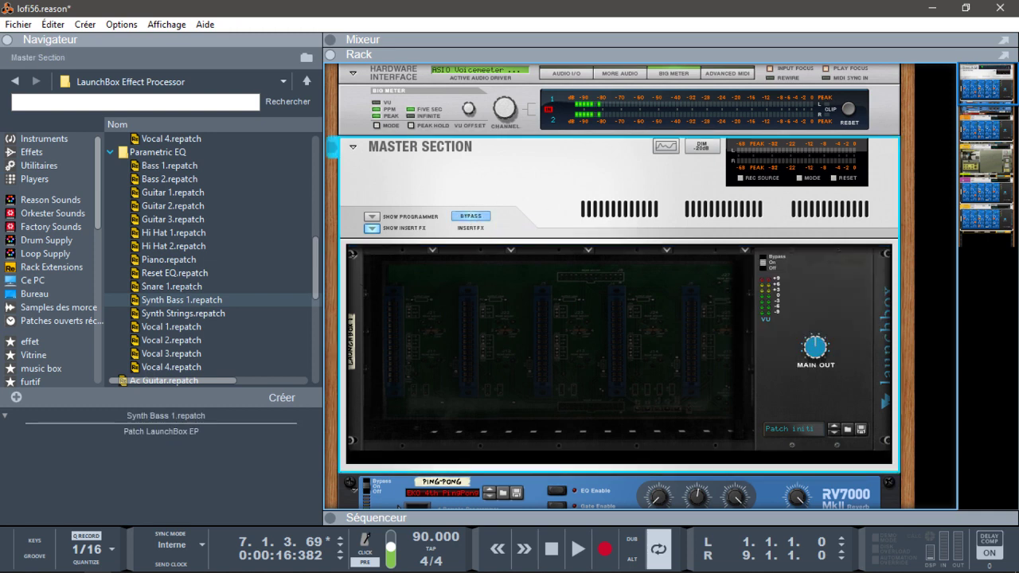
pyautogui.moveTo(993, 85); pyautogui.dragTo(992, 92)
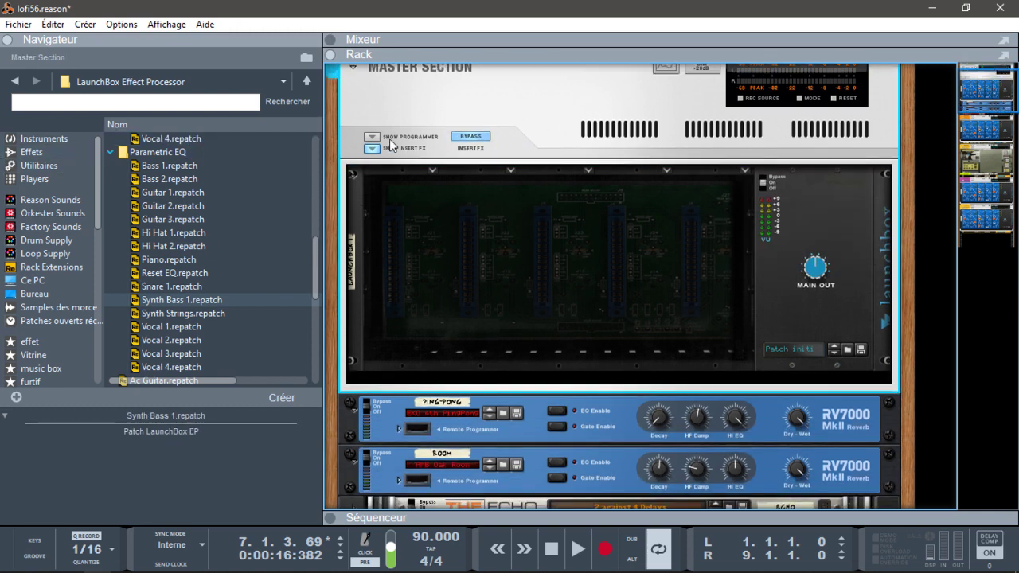
pyautogui.click(327, 39)
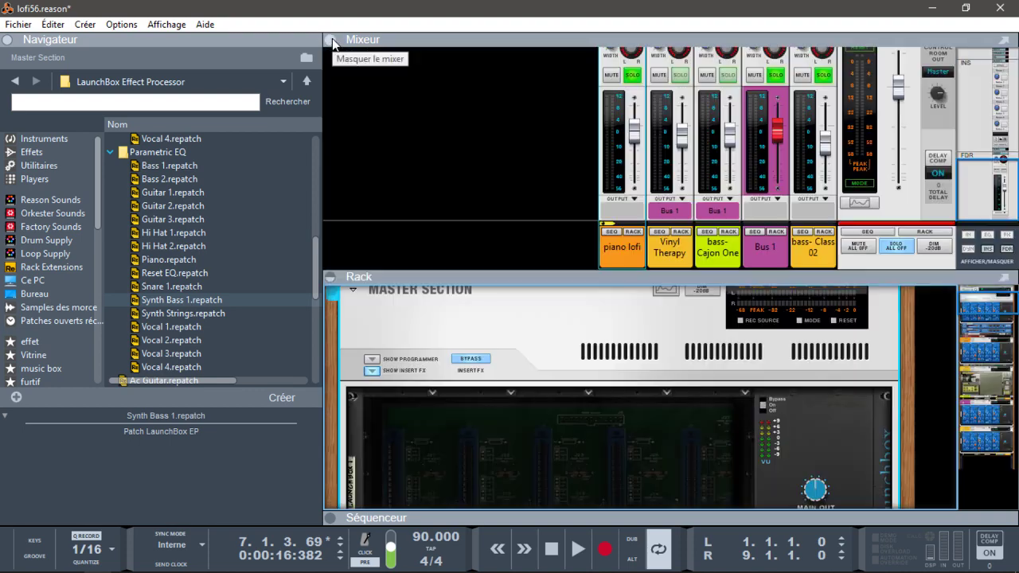
pyautogui.click(330, 277)
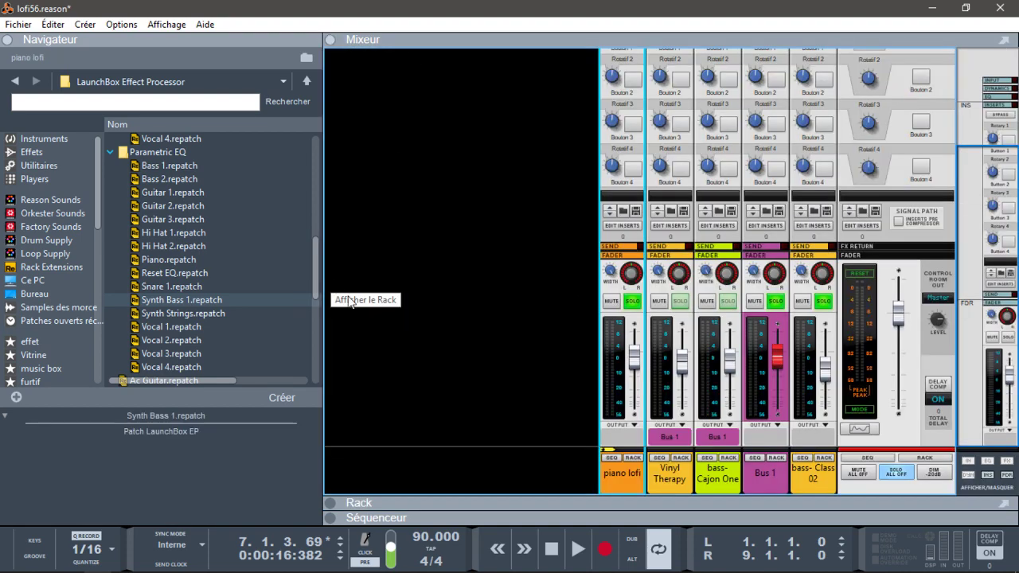
# Step: Bypass the insert effects on the Bus 1, bass-Cajon One, Vinyl Therapy and piano lofi mixer channels
pyautogui.moveTo(980, 238); pyautogui.dragTo(949, 167)
pyautogui.click(762, 93)
pyautogui.click(714, 92)
pyautogui.click(670, 93)
pyautogui.click(621, 93)
pyautogui.moveTo(995, 239); pyautogui.dragTo(879, 378)
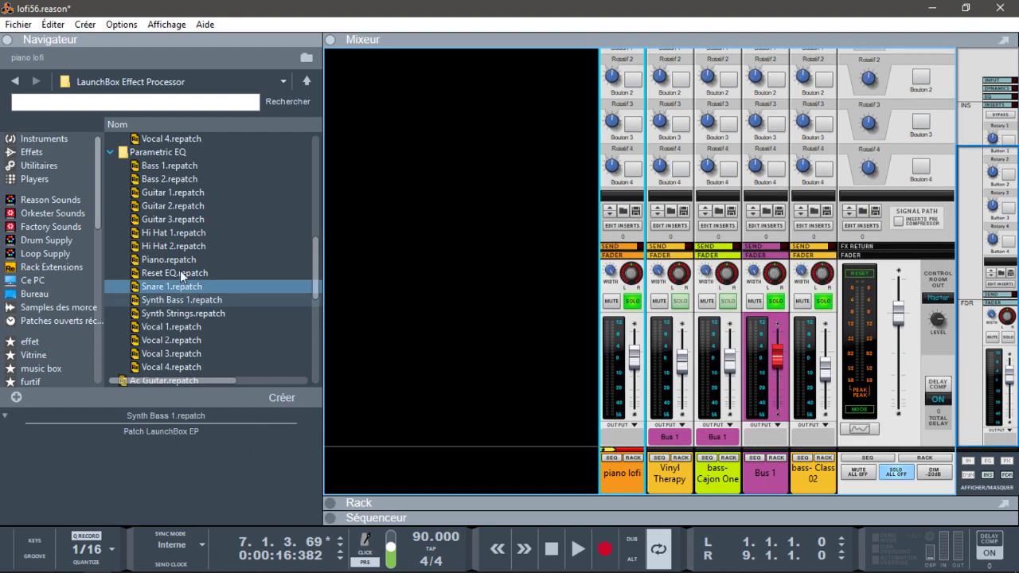
# Step: Hide the browser and the mixer, and show the rack at the master section's empty LaunchBox
pyautogui.click(6, 39)
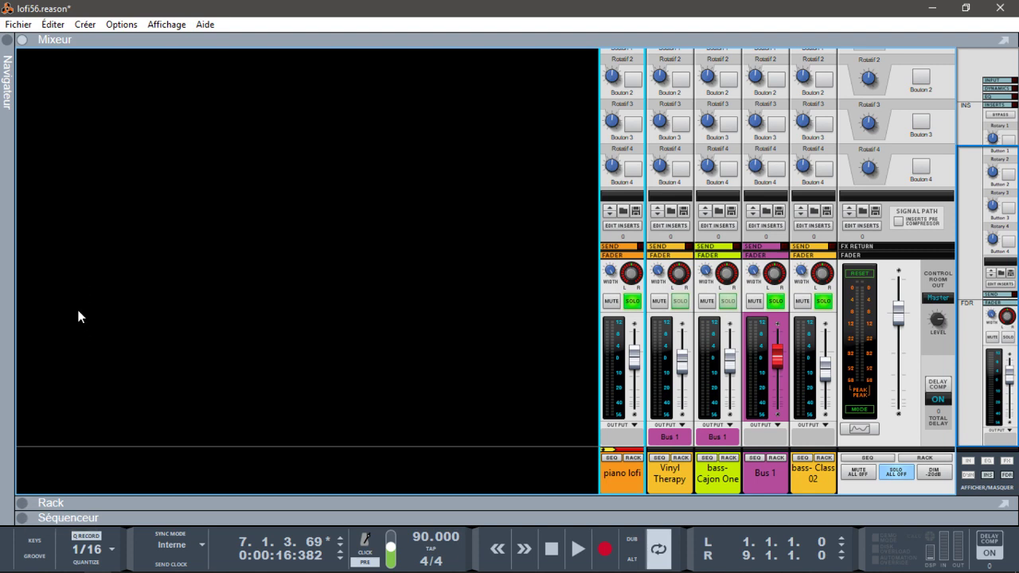
pyautogui.click(27, 502)
pyautogui.click(28, 43)
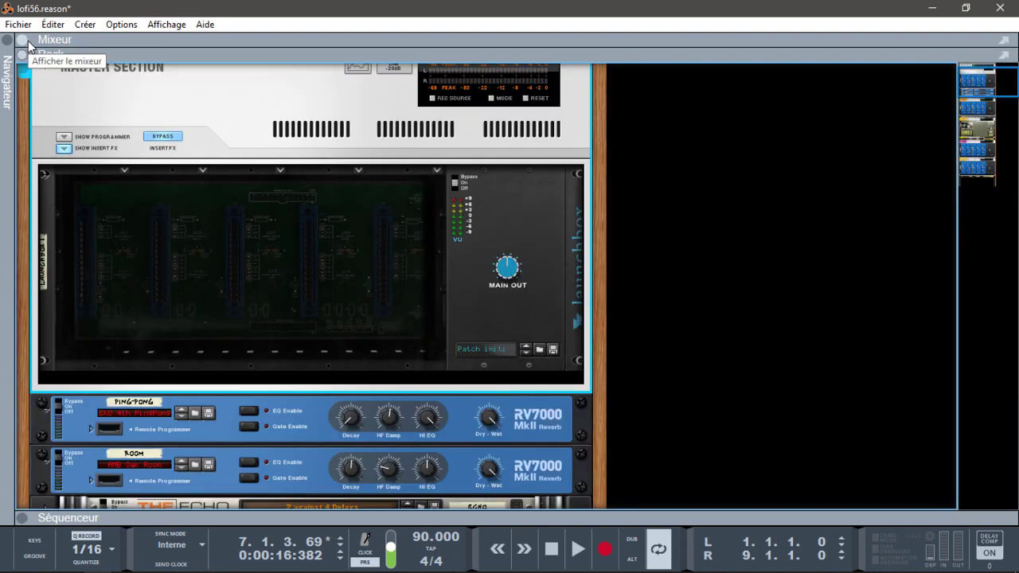
pyautogui.scroll(-2, 991, 96)
pyautogui.moveTo(990, 95); pyautogui.dragTo(999, 119)
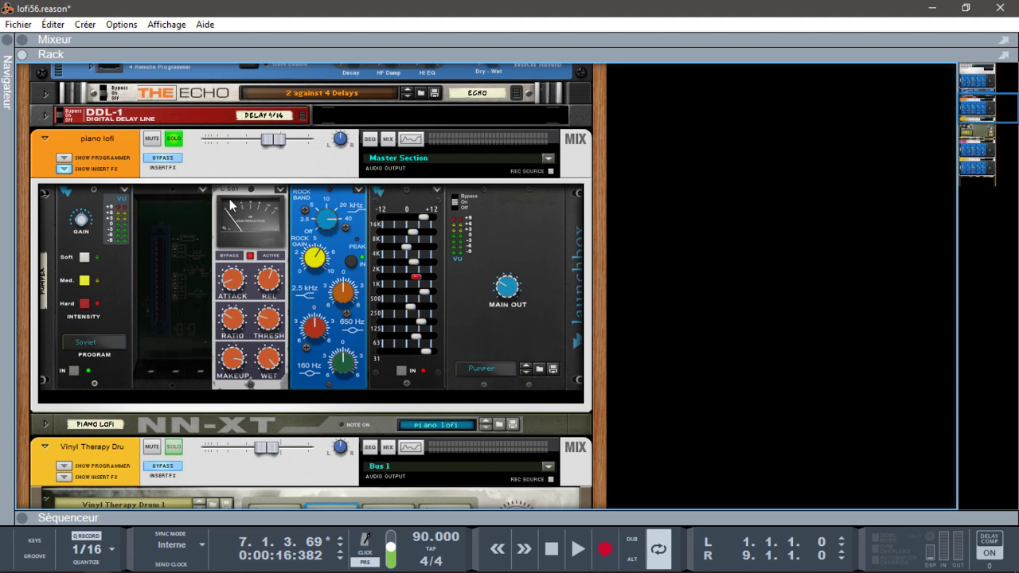
pyautogui.moveTo(982, 112); pyautogui.dragTo(977, 71)
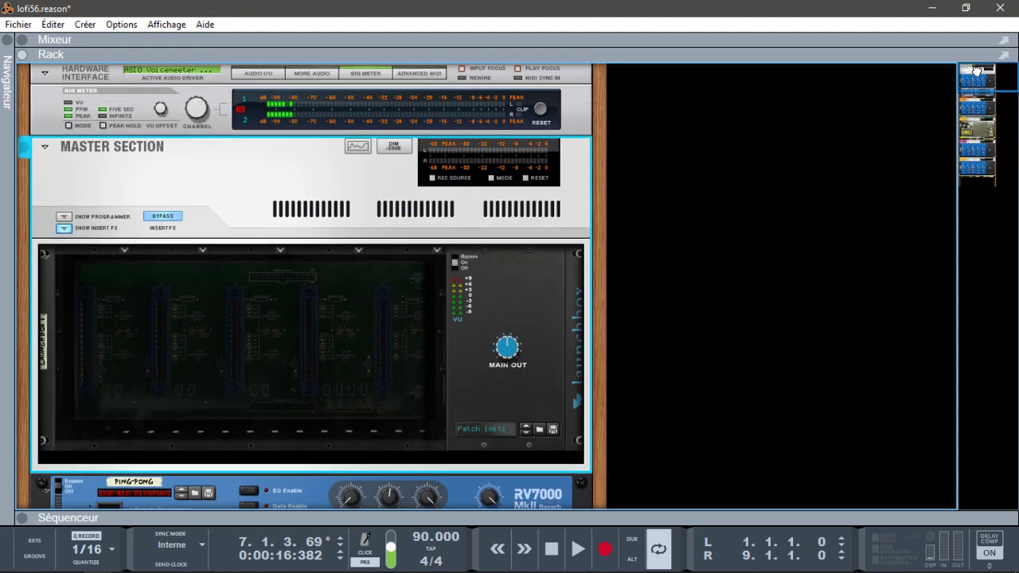
# Step: Load the Colorizer into the first LaunchBox slot and set its intensity to Hard
pyautogui.click(125, 251)
pyautogui.click(165, 278)
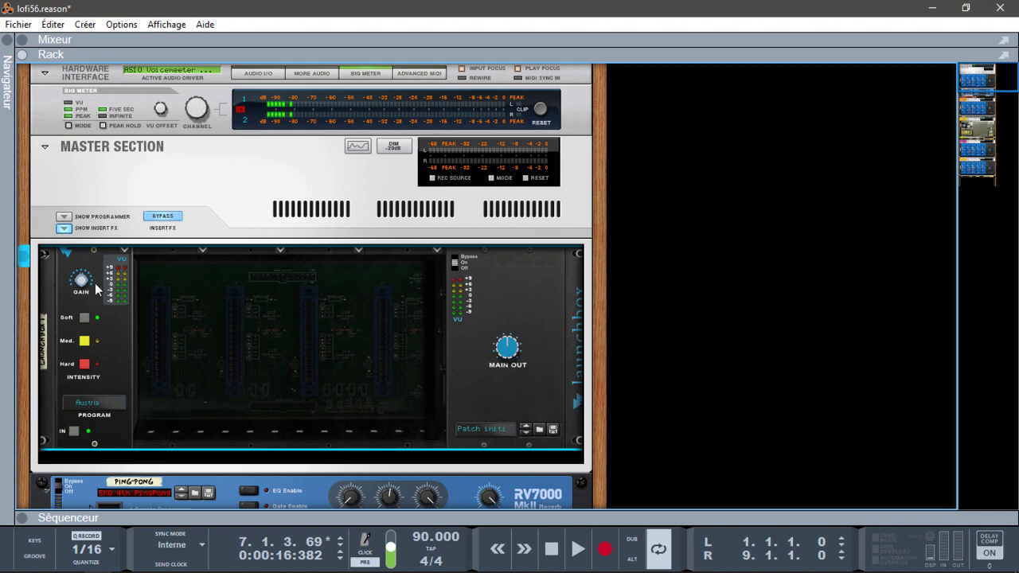
pyautogui.click(112, 402)
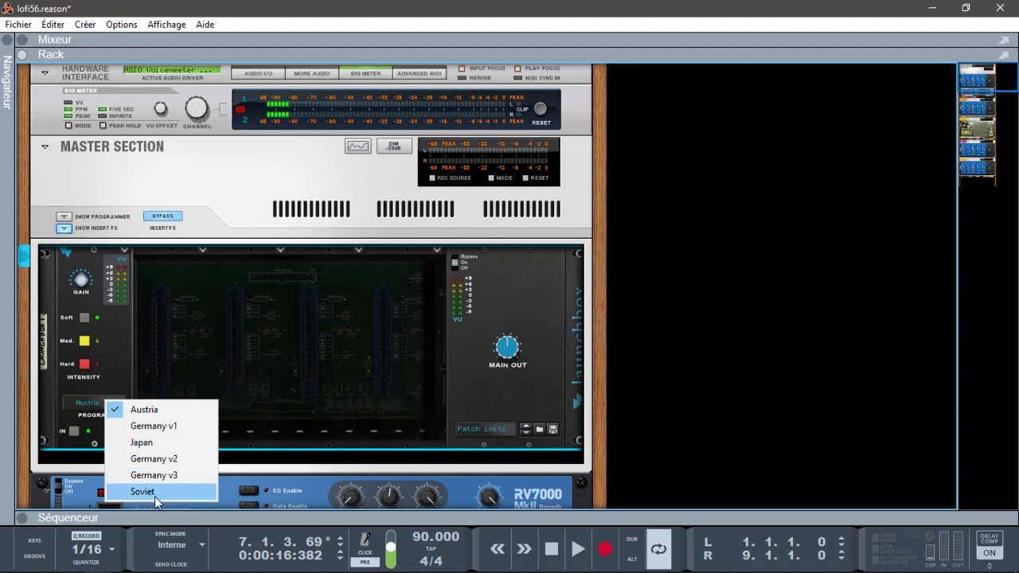
pyautogui.click(97, 321)
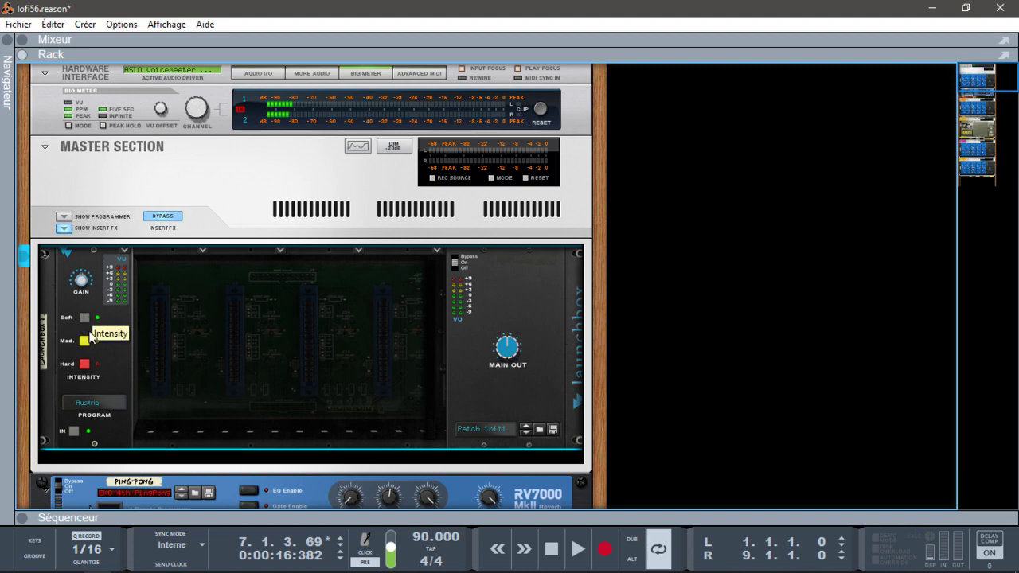
pyautogui.click(86, 364)
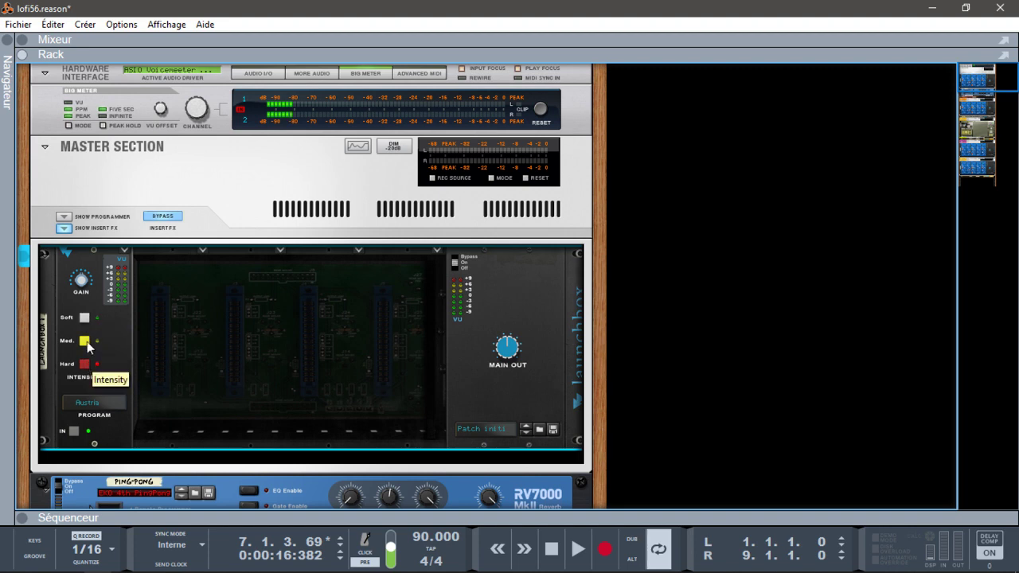
pyautogui.click(88, 319)
pyautogui.click(84, 343)
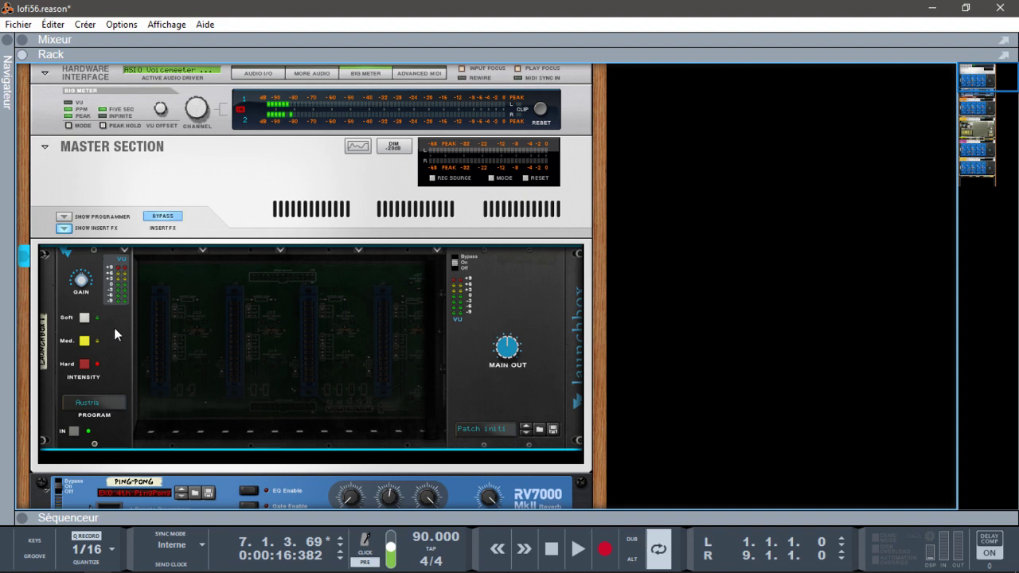
# Step: Load the DeEsser, Compressor 543 and Parametric EQ into the second, third and fourth LaunchBox slots
pyautogui.click(206, 260)
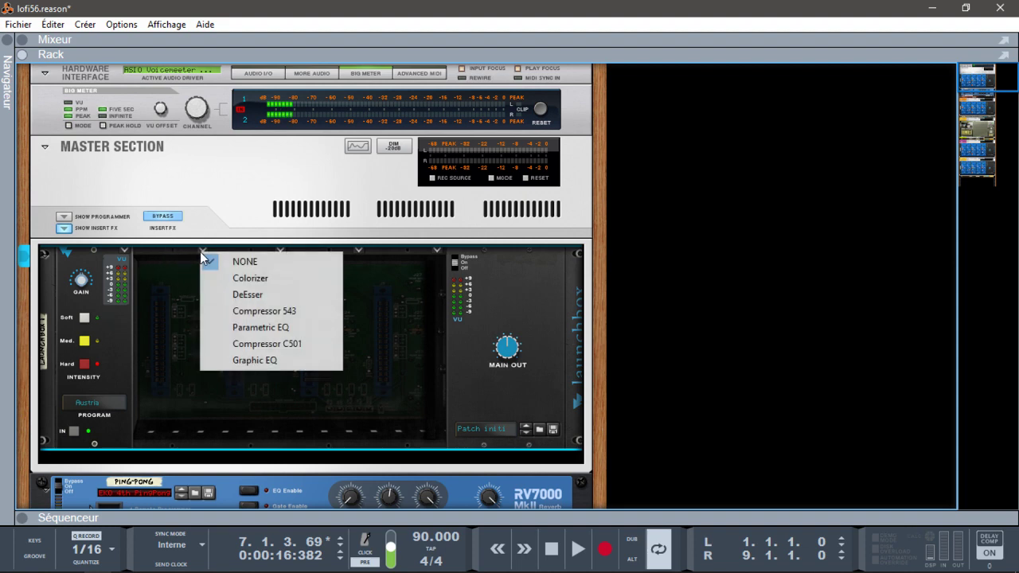
pyautogui.click(228, 296)
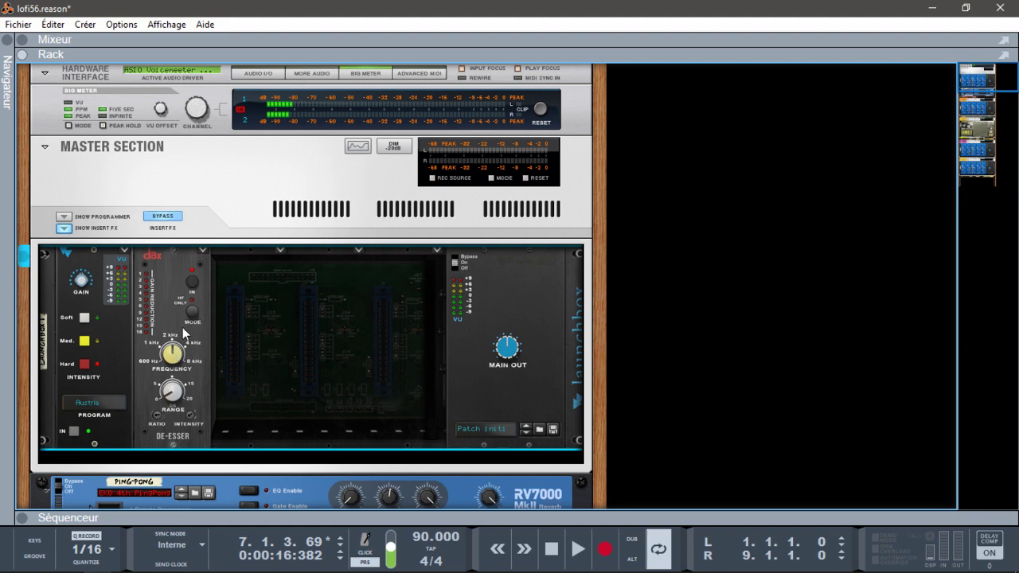
pyautogui.click(281, 249)
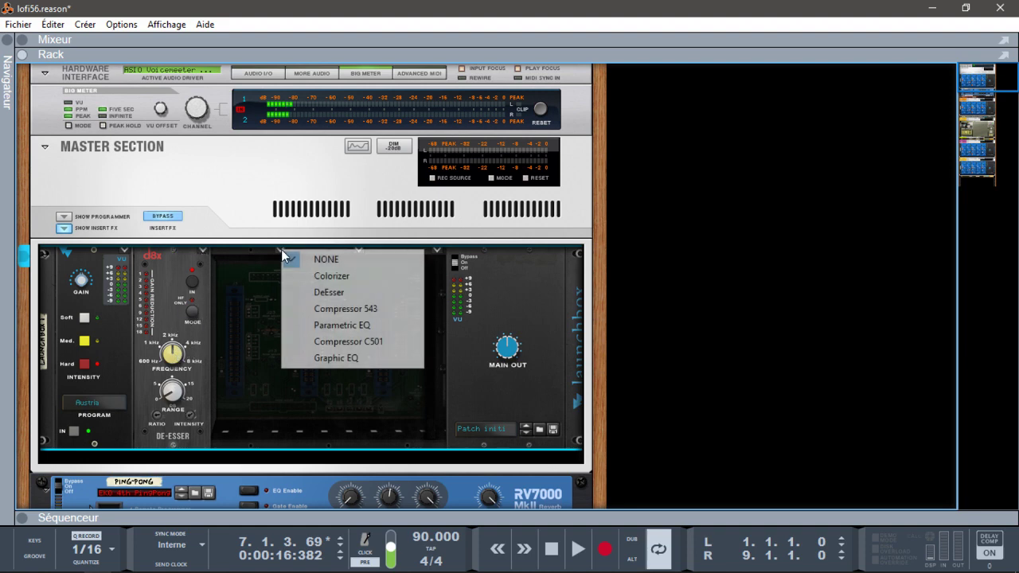
pyautogui.click(341, 311)
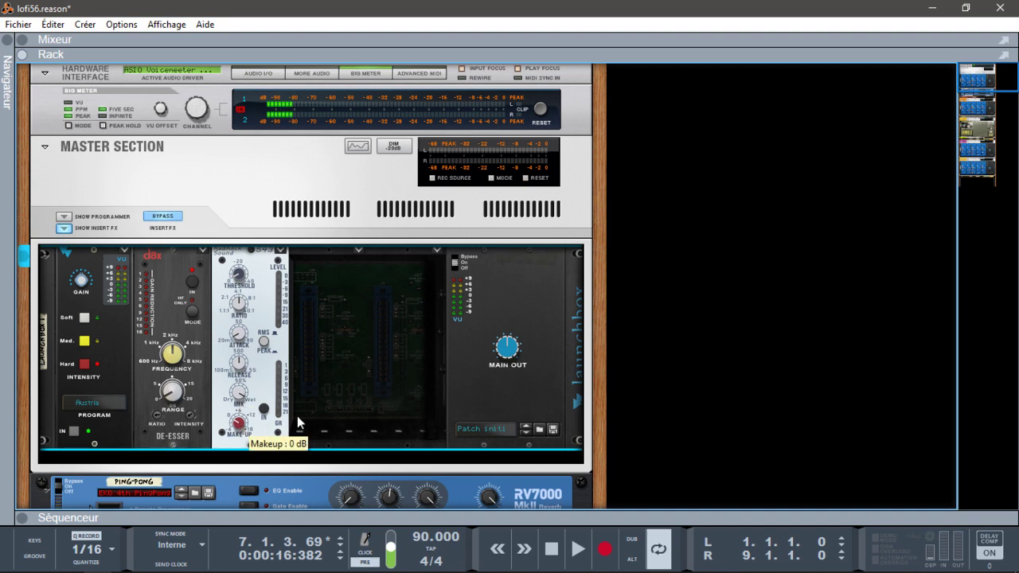
pyautogui.click(358, 251)
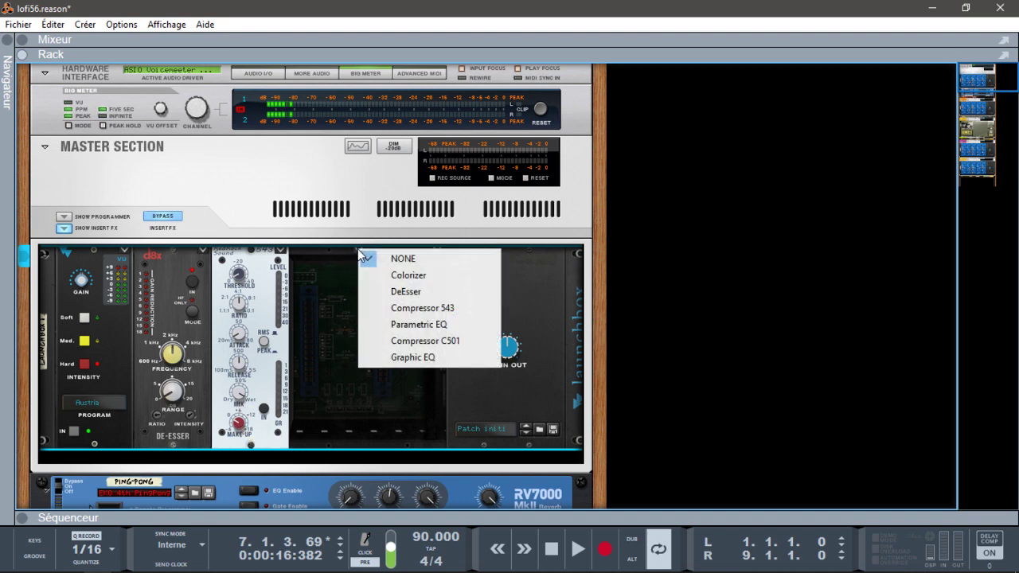
pyautogui.click(408, 325)
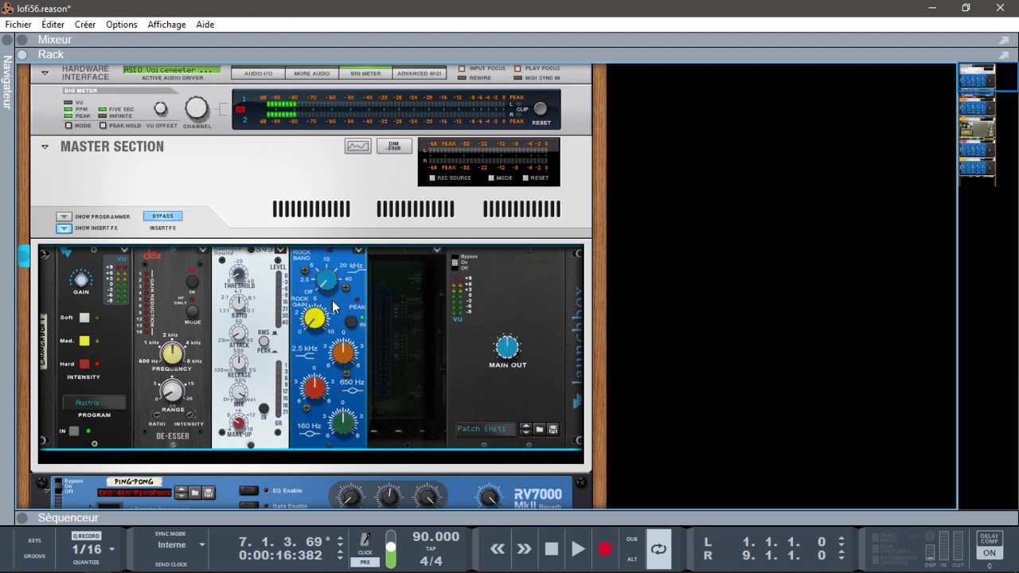
# Step: Adjust the Parametric EQ's Rock Band and Rock Gain, and set its 2500 Hz band to 2.4 dB
pyautogui.moveTo(328, 280); pyautogui.dragTo(337, 259)
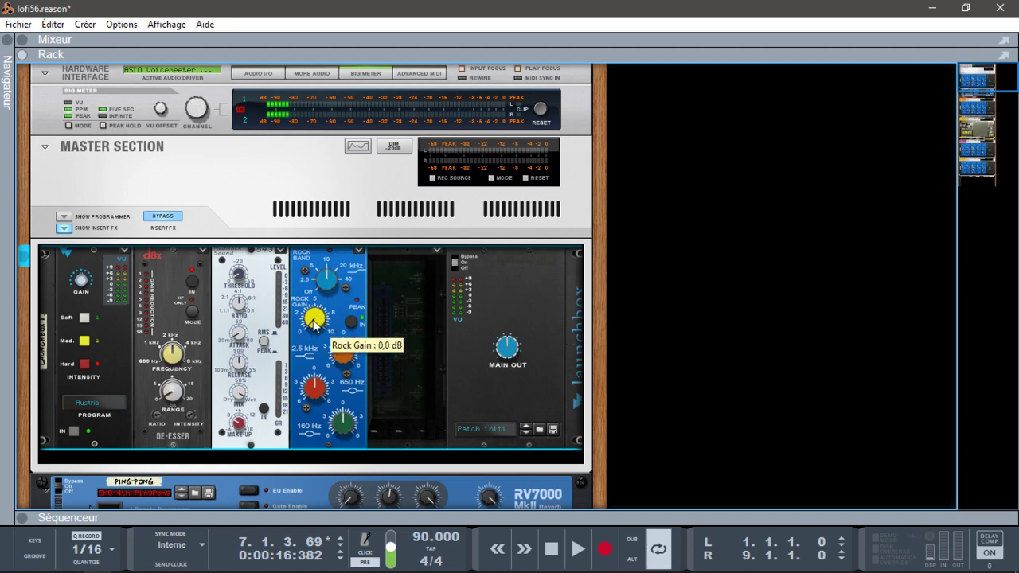
pyautogui.moveTo(314, 320); pyautogui.dragTo(322, 280)
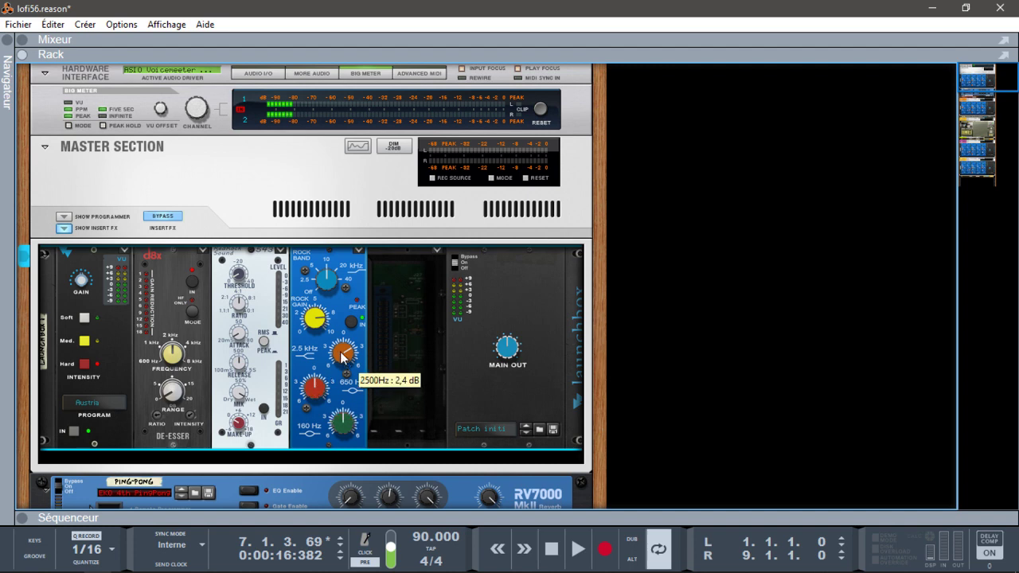
pyautogui.moveTo(329, 275)
pyautogui.mouseDown()
pyautogui.moveTo(329, 260)
pyautogui.moveTo(329, 293)
pyautogui.mouseUp()
# Step: Load the Compressor C501 into the fifth LaunchBox slot and check its Attack and Wet controls
pyautogui.click(436, 246)
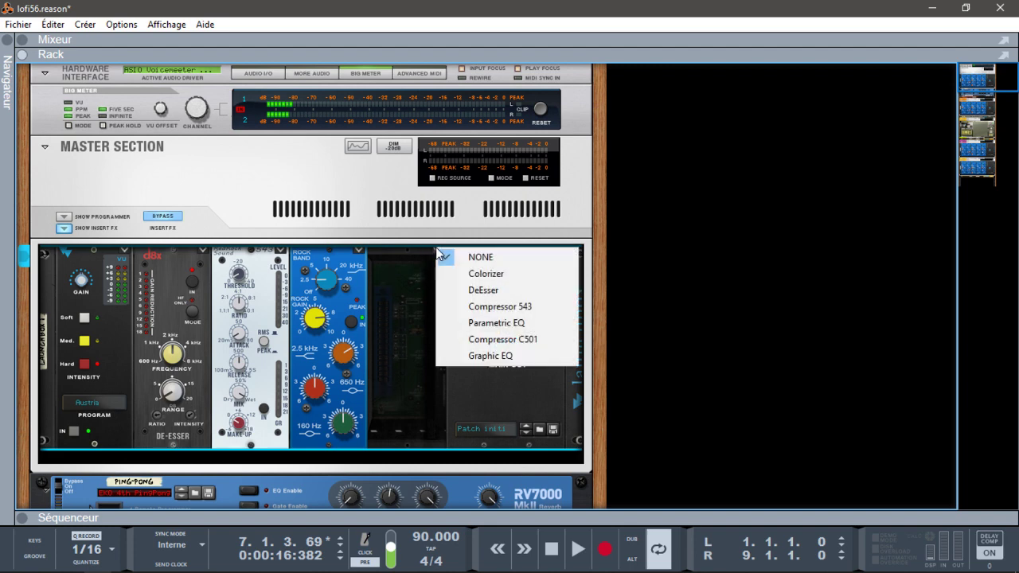
pyautogui.click(480, 339)
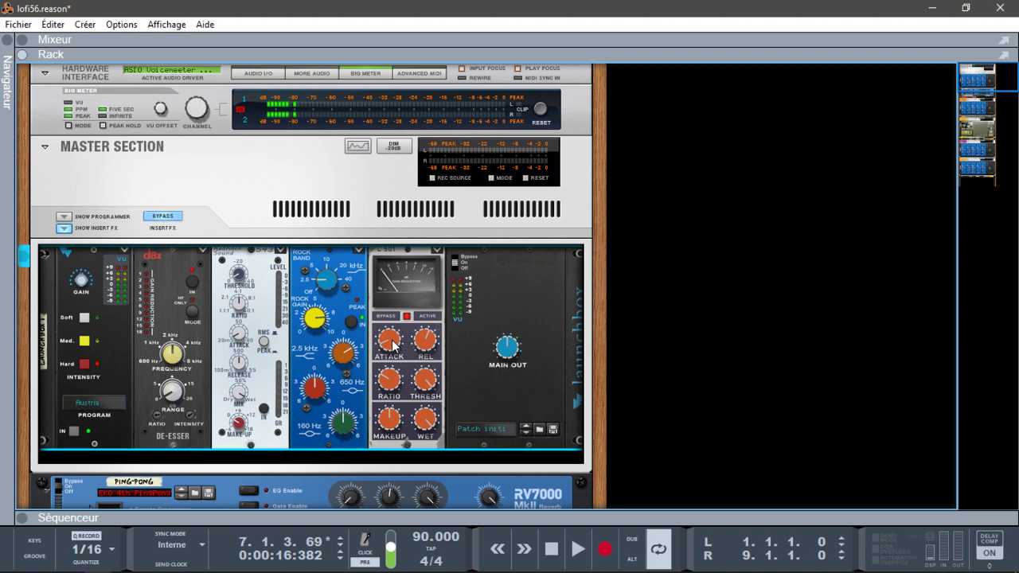
pyautogui.moveTo(392, 343)
pyautogui.moveTo(426, 431)
# Step: Replace the DeEsser in the second LaunchBox slot with the Graphic EQ
pyautogui.click(437, 250)
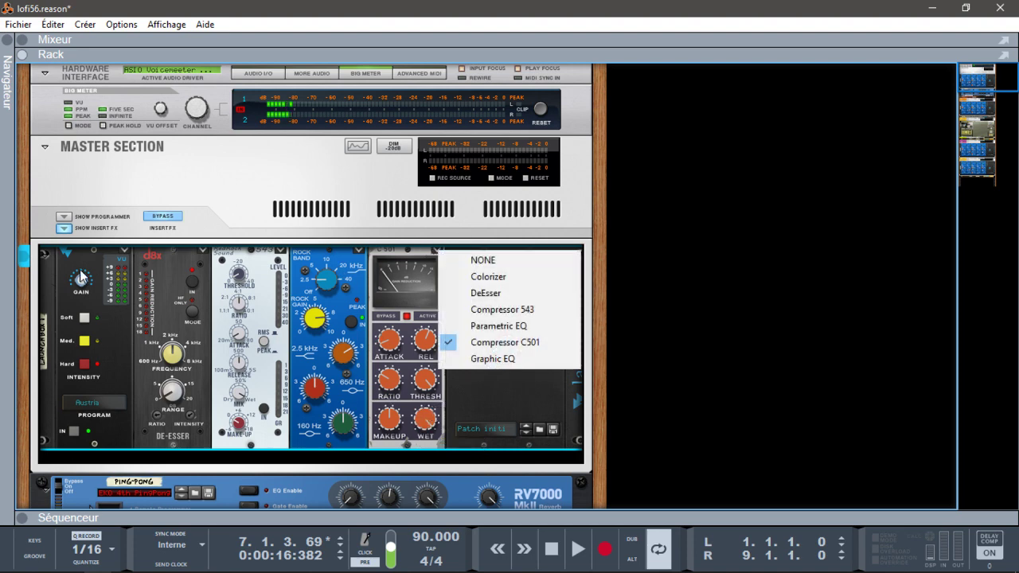
pyautogui.click(203, 252)
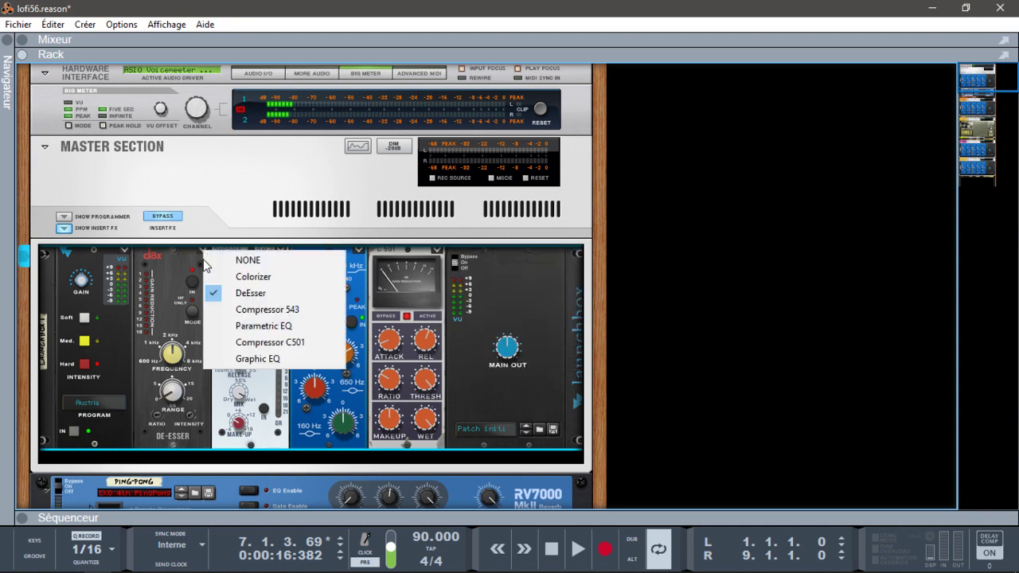
pyautogui.click(268, 358)
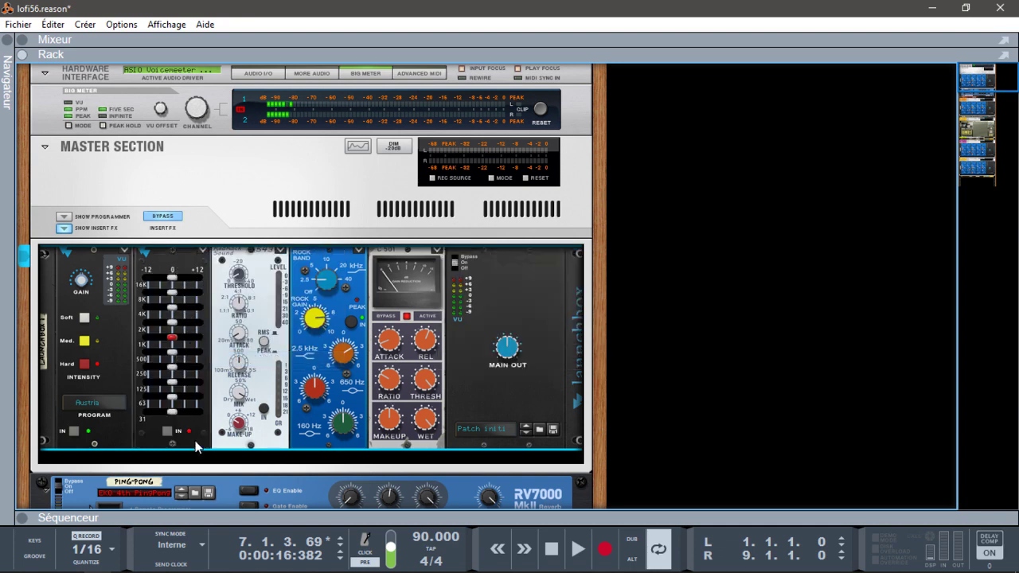
# Step: Raise the four highest frequency bands of the Graphic EQ in the second LaunchBox slot
pyautogui.moveTo(174, 282); pyautogui.dragTo(179, 331)
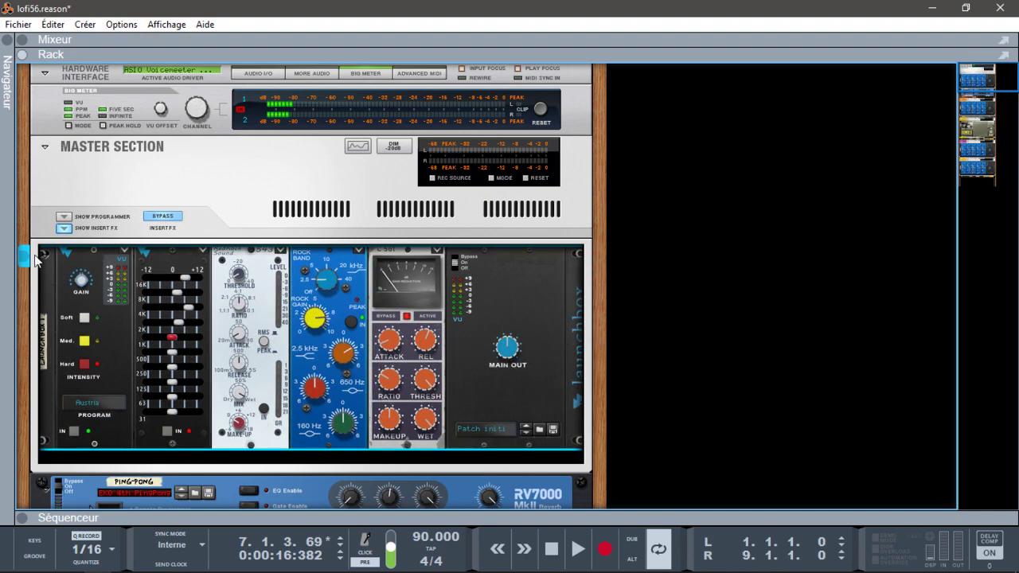
# Step: Browse patches for the master section's LaunchBox and load Empty Box, trying Guitar 2 before returning to Empty Box
pyautogui.click(11, 52)
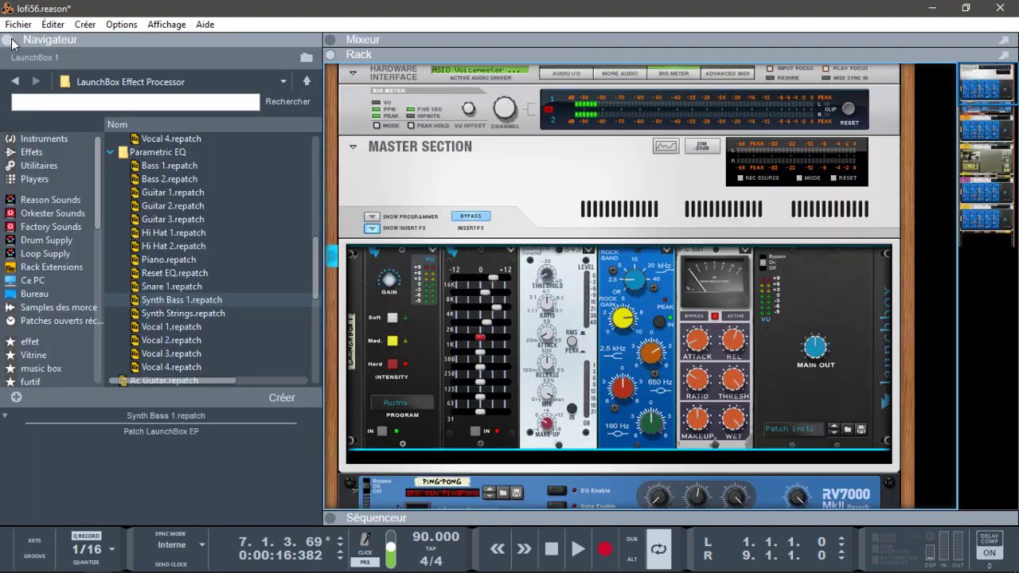
pyautogui.click(848, 431)
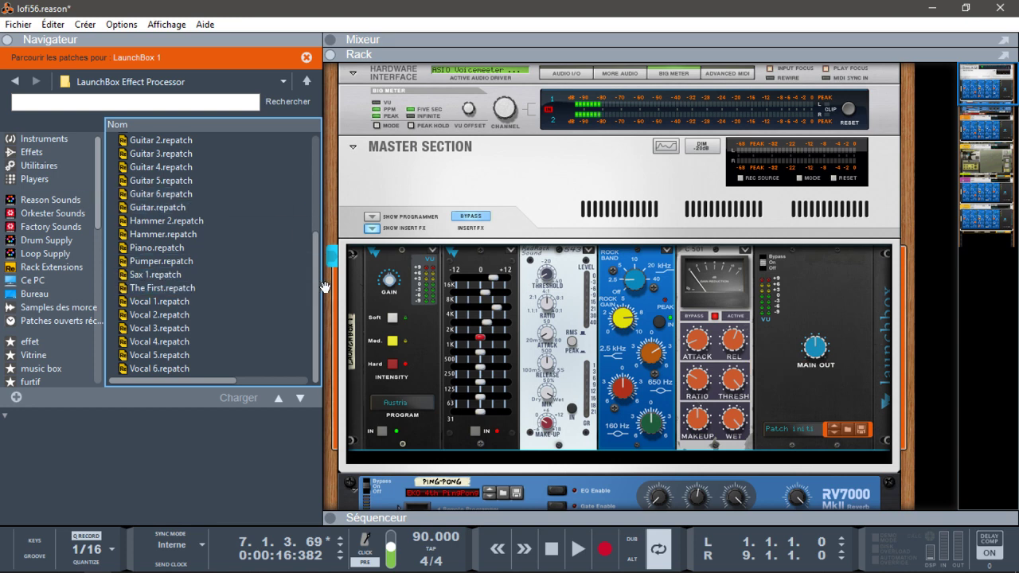
pyautogui.scroll(4, 319, 294)
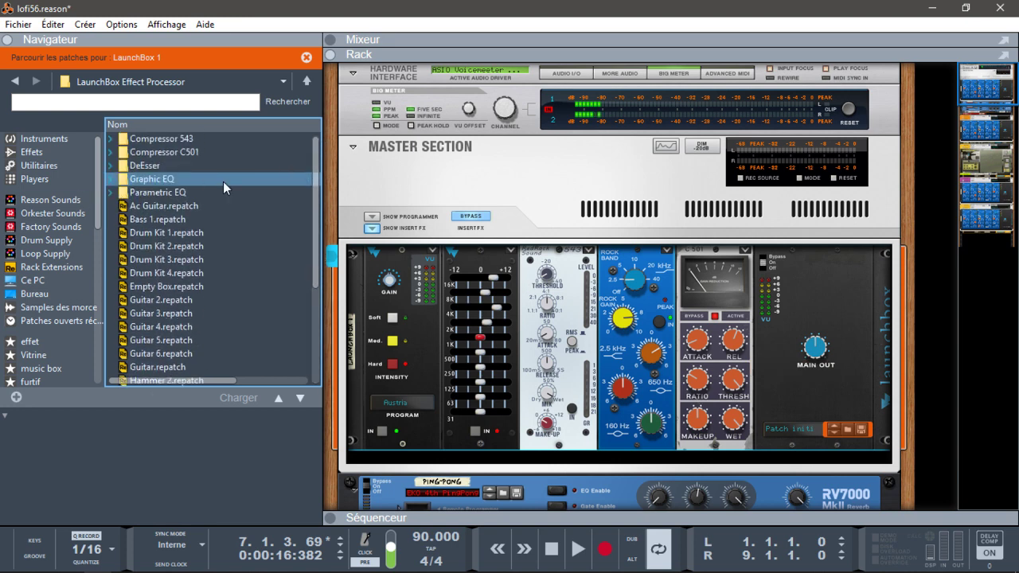
pyautogui.click(191, 285)
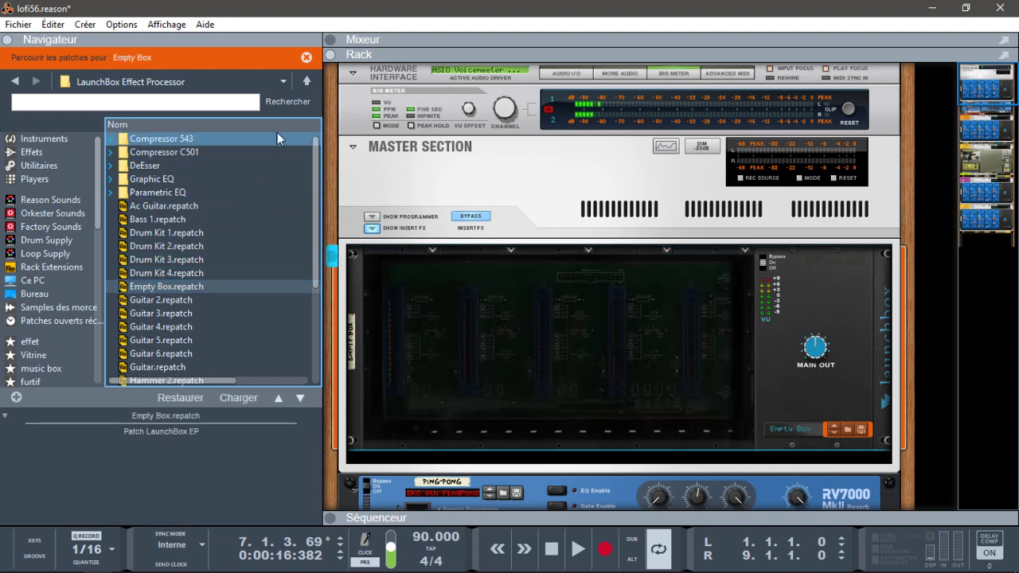
pyautogui.click(299, 397)
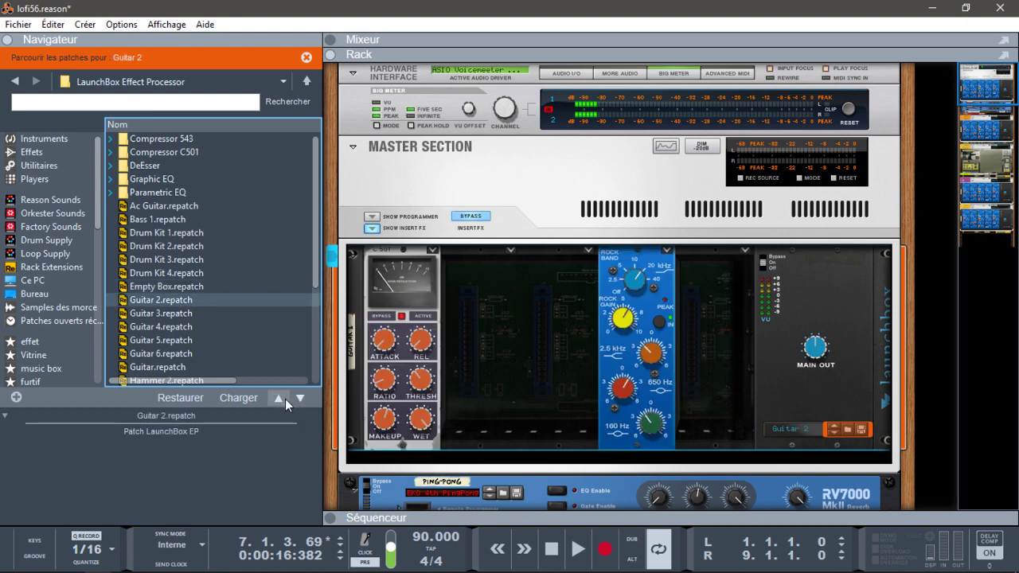
pyautogui.click(280, 397)
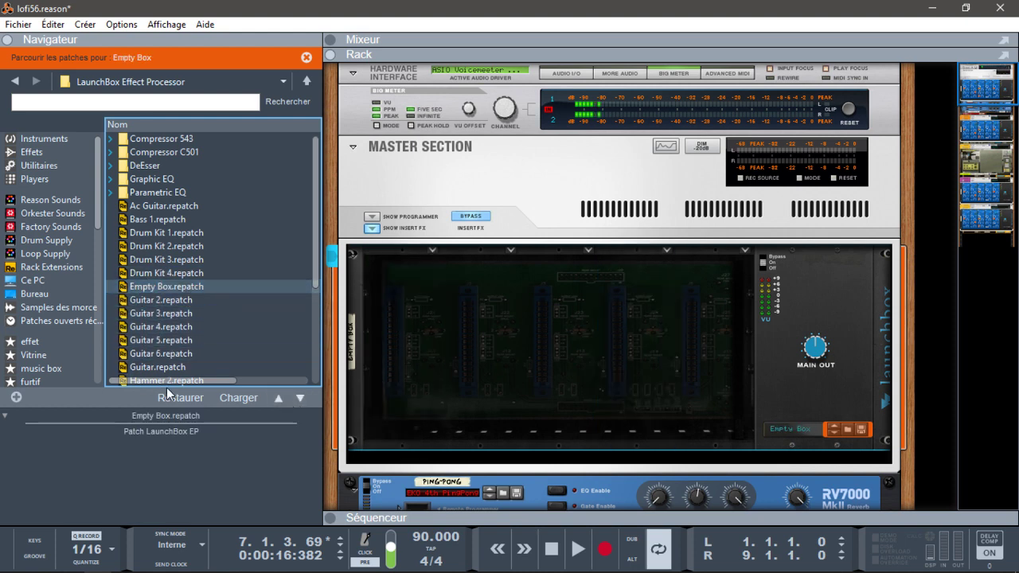
# Step: Enlarge the patch list, then load Bass Guitar 1 from the Compressor 543 folder and Ac. Guitar from the Compressor C501 folder
pyautogui.click(4, 415)
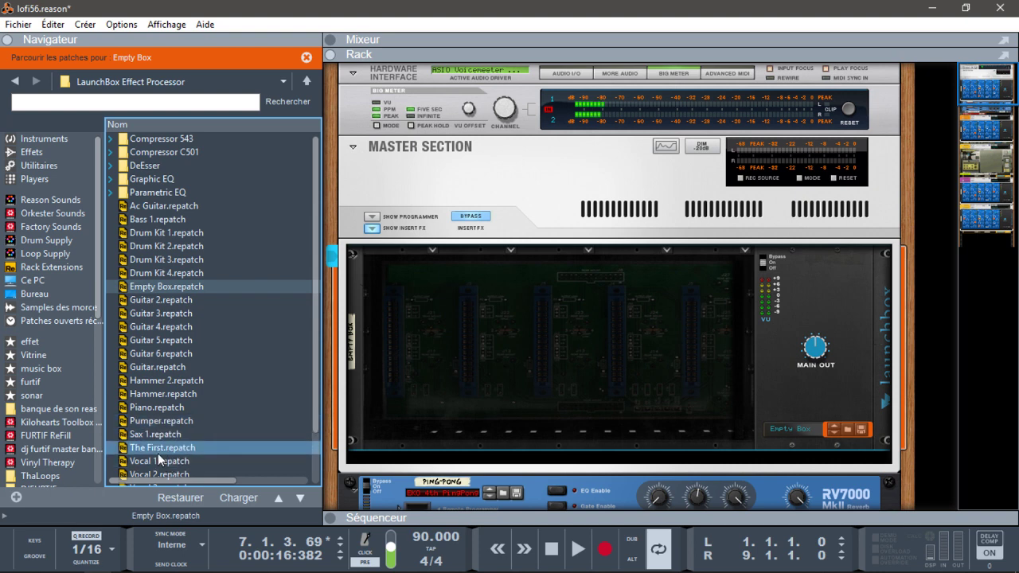
pyautogui.scroll(-3, 317, 311)
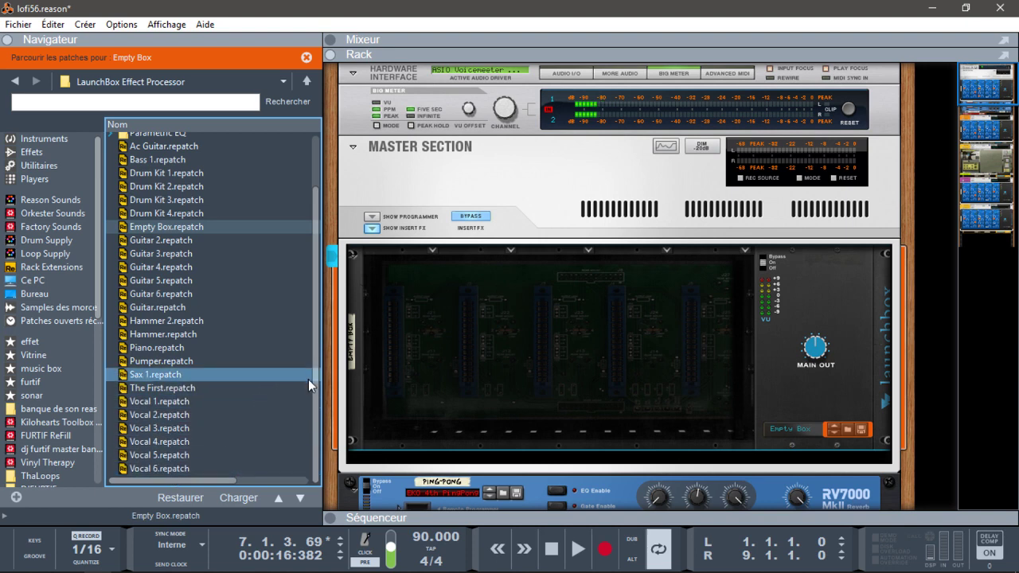
pyautogui.scroll(1, 312, 395)
pyautogui.scroll(3, 316, 396)
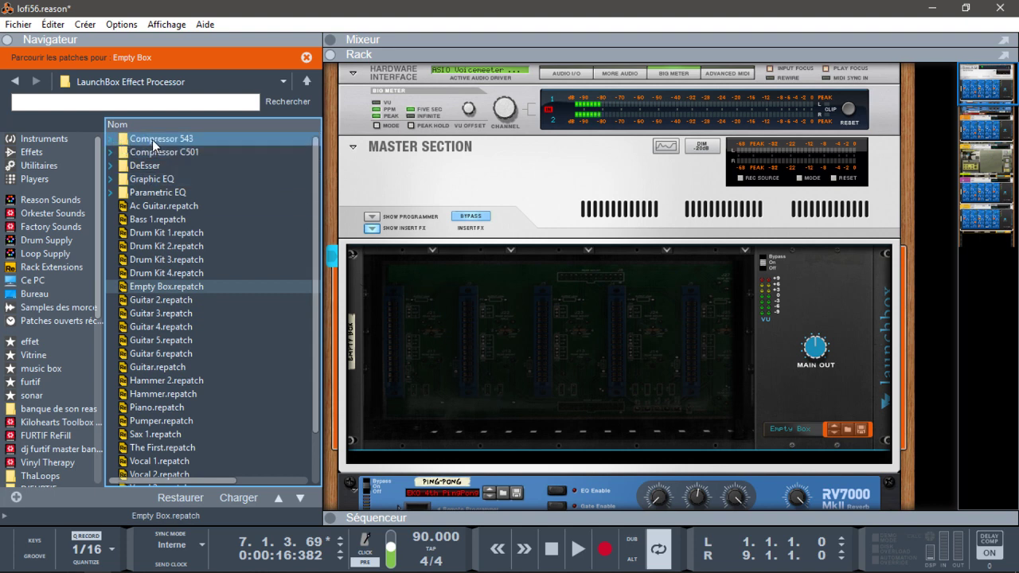
pyautogui.click(109, 141)
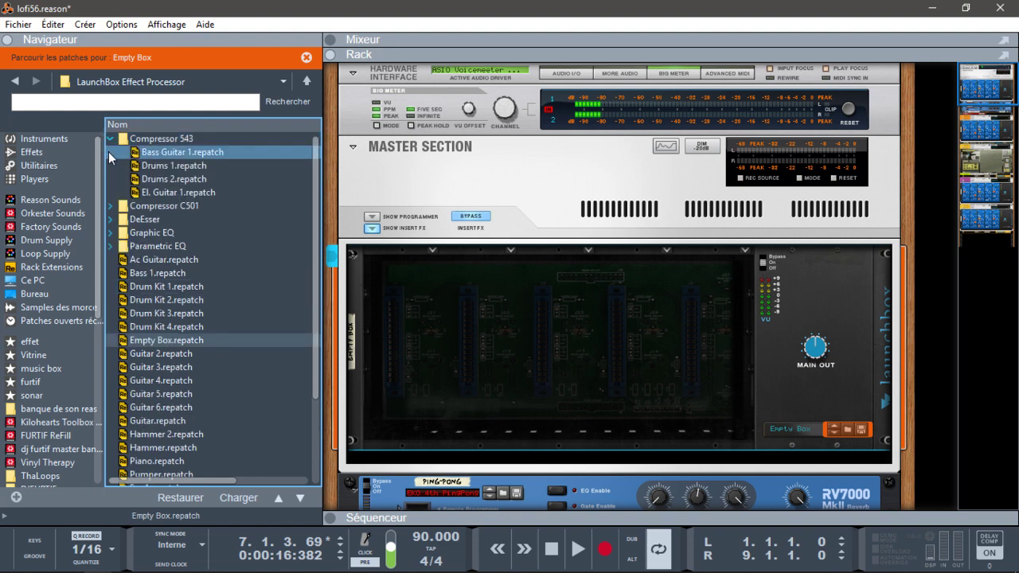
pyautogui.moveTo(183, 151); pyautogui.dragTo(435, 305)
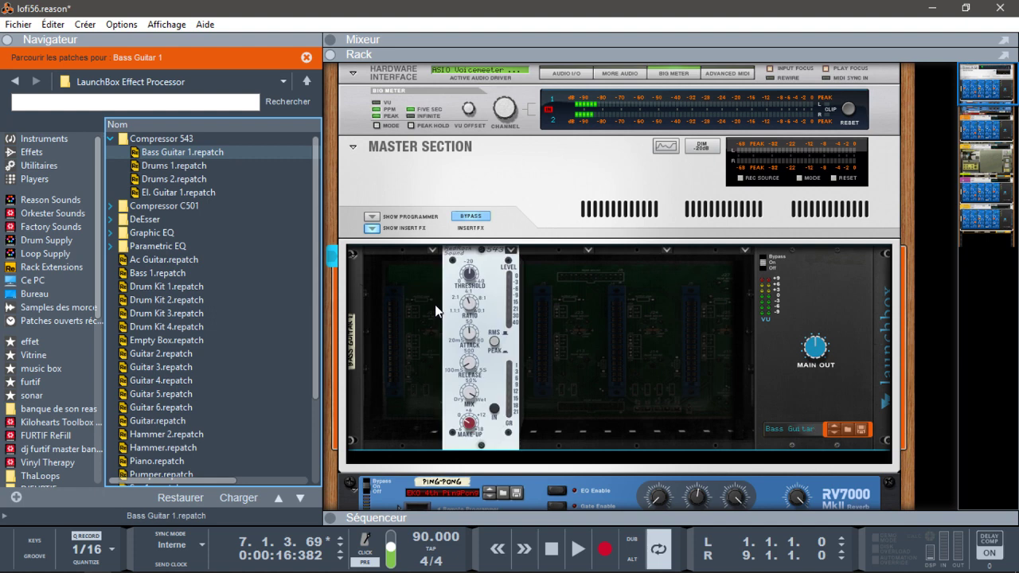
pyautogui.click(113, 207)
pyautogui.moveTo(159, 221); pyautogui.dragTo(442, 316)
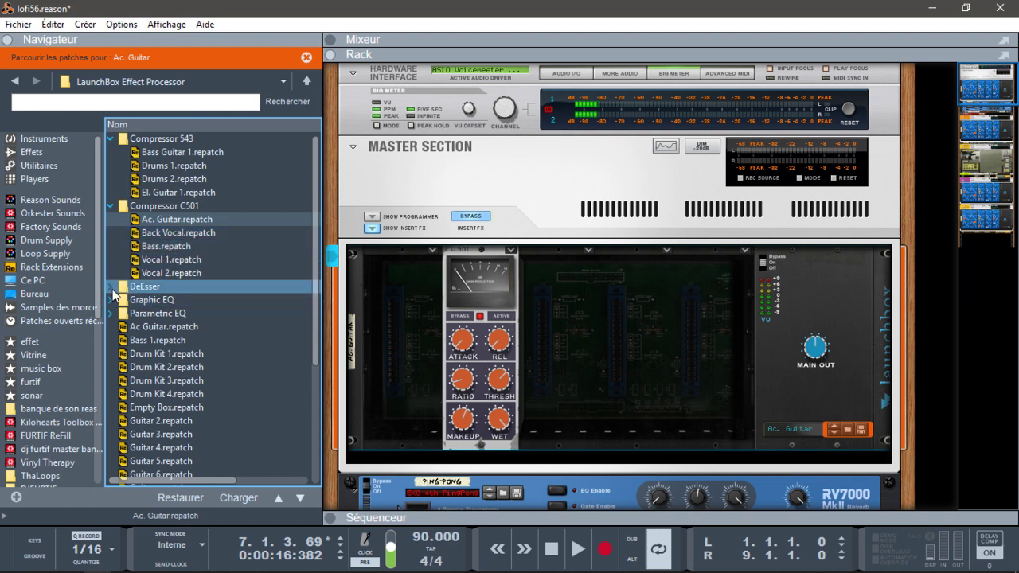
# Step: Expand the DeEsser, Graphic EQ and Parametric EQ patch folders and load Bass 1 from the Parametric EQ folder into the LaunchBox
pyautogui.click(112, 287)
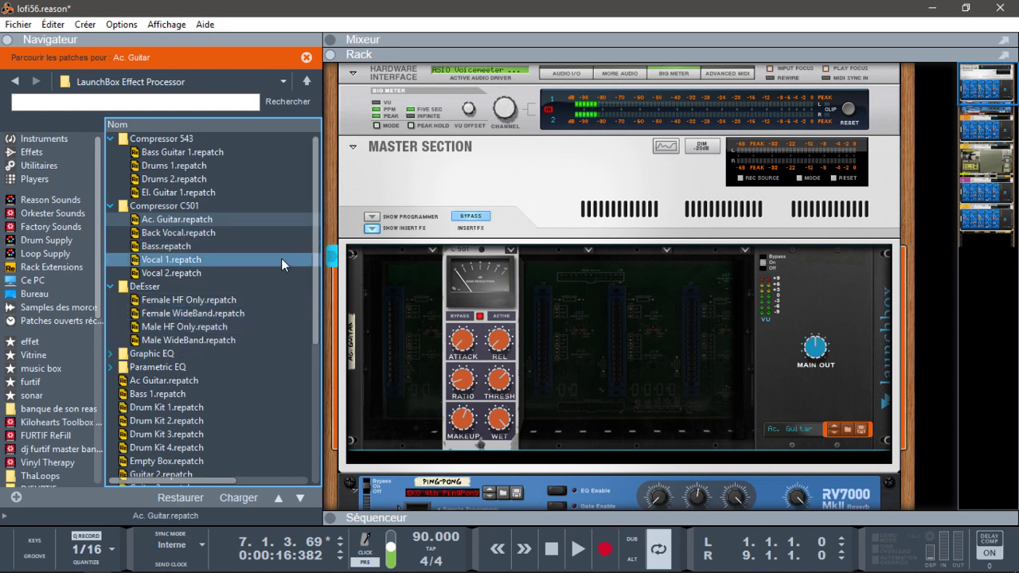
pyautogui.scroll(-4, 318, 257)
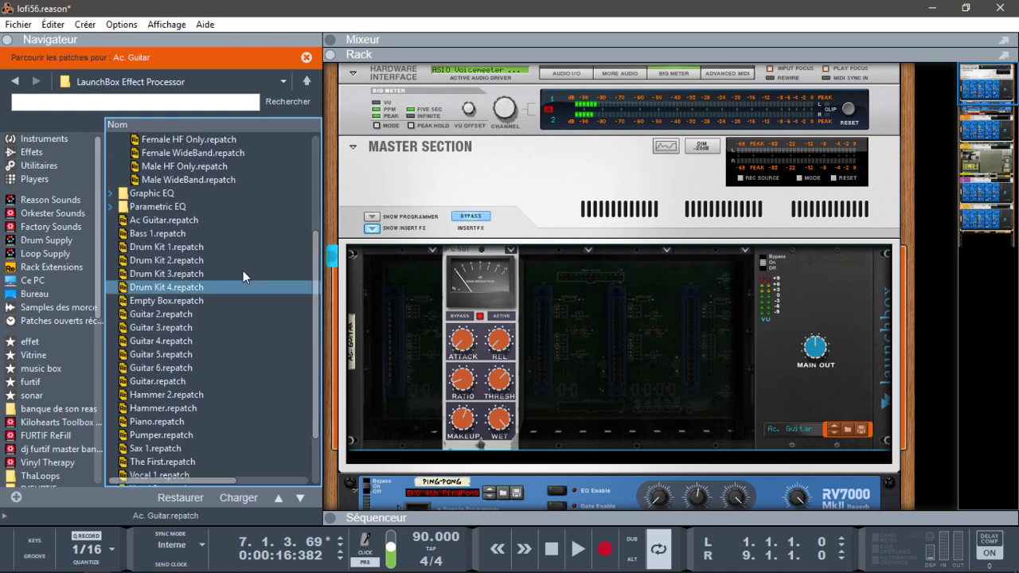
pyautogui.click(111, 194)
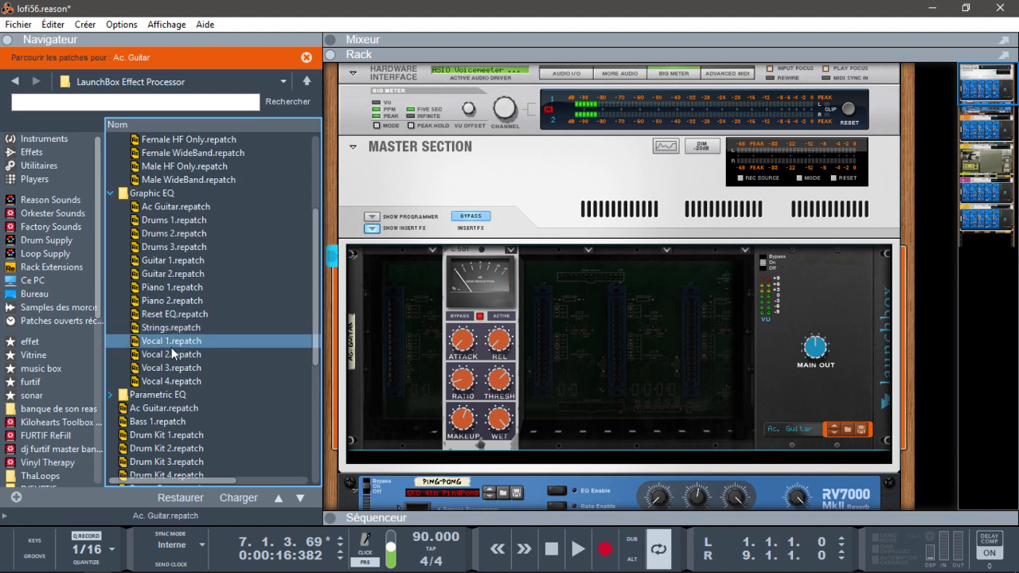
pyautogui.click(111, 397)
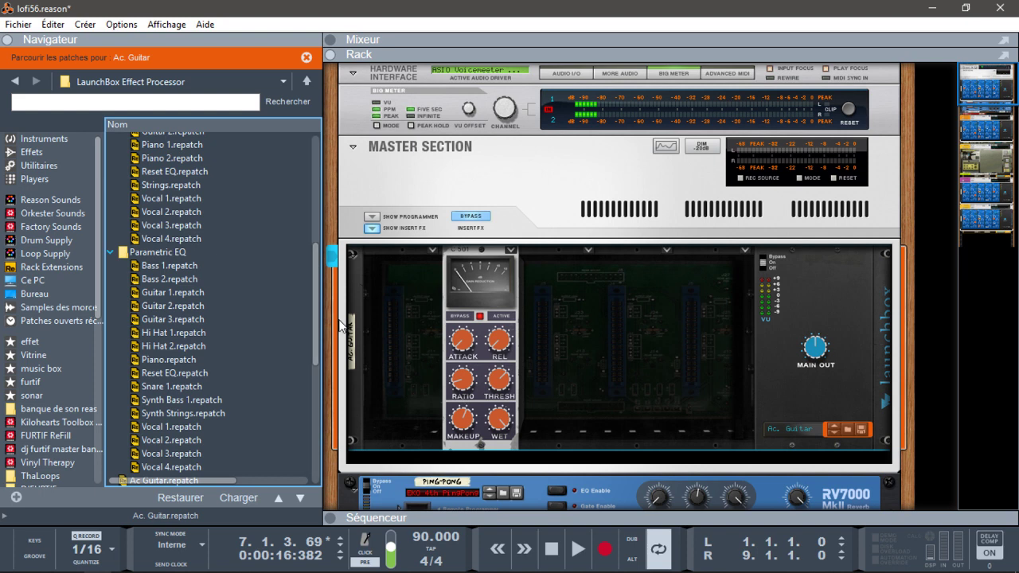
pyautogui.moveTo(317, 307)
pyautogui.mouseDown()
pyautogui.moveTo(320, 332)
pyautogui.moveTo(322, 312)
pyautogui.mouseUp()
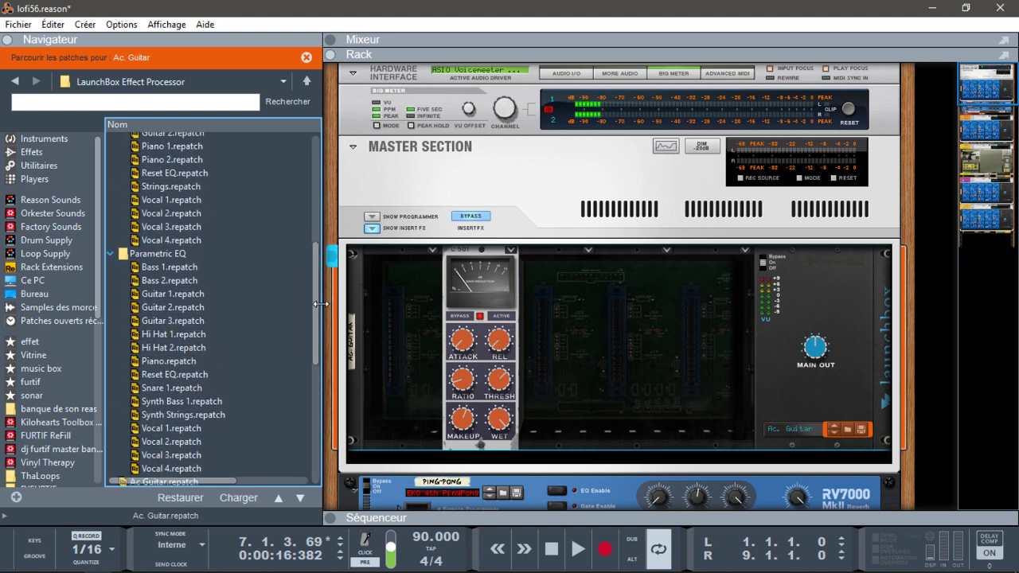
pyautogui.click(163, 268)
pyautogui.moveTo(163, 268); pyautogui.dragTo(409, 292)
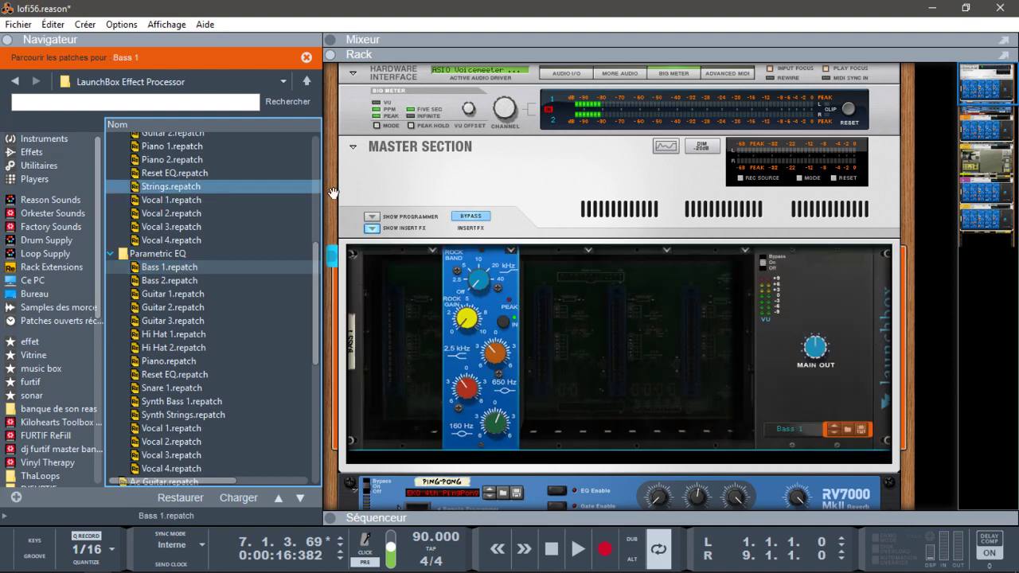
# Step: Look through the remaining LaunchBox patches and empty the second slot by setting its module to NONE
pyautogui.moveTo(320, 291); pyautogui.dragTo(320, 255)
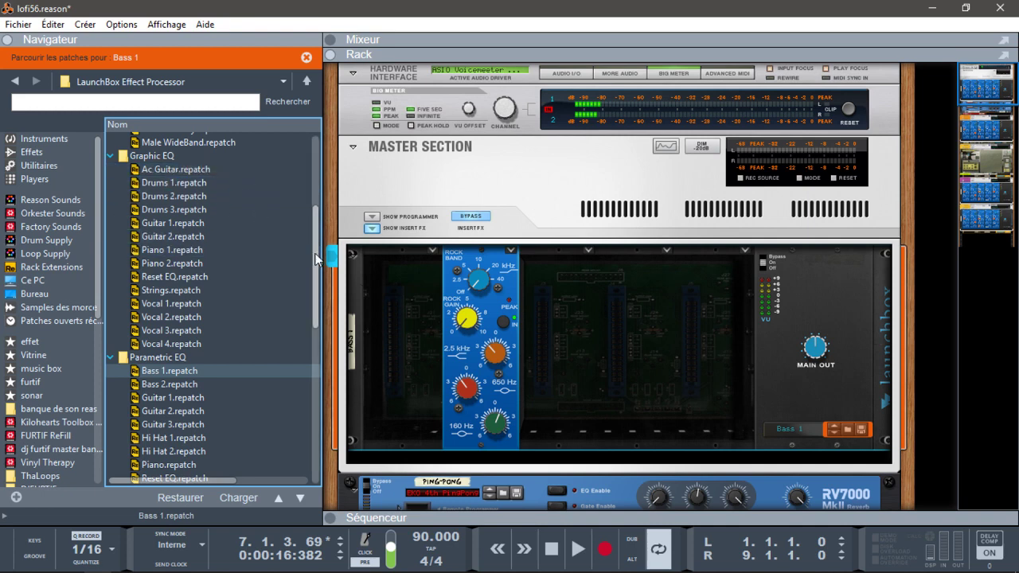
pyautogui.moveTo(315, 263); pyautogui.dragTo(318, 316)
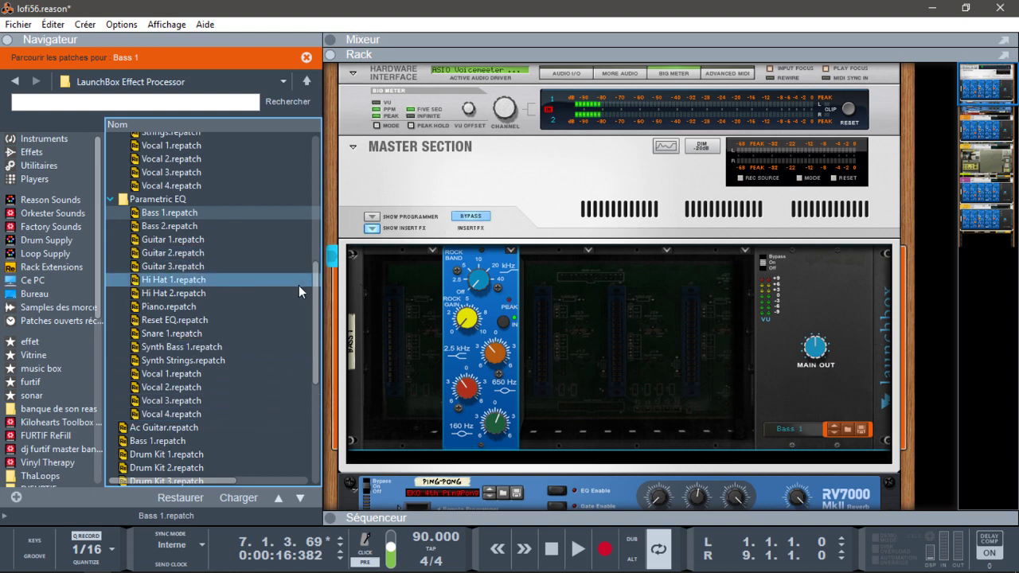
pyautogui.moveTo(320, 285); pyautogui.dragTo(324, 439)
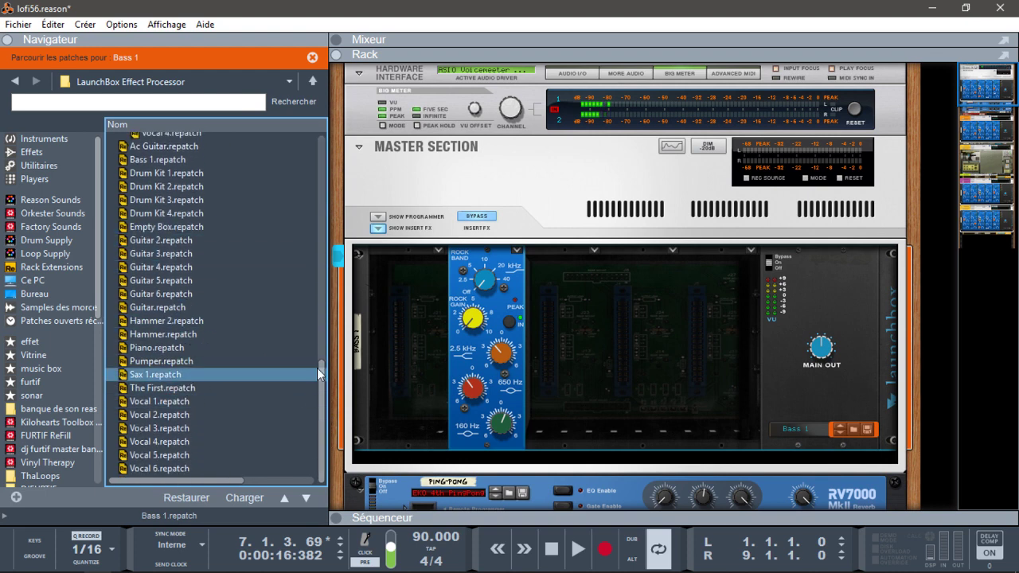
pyautogui.click(516, 251)
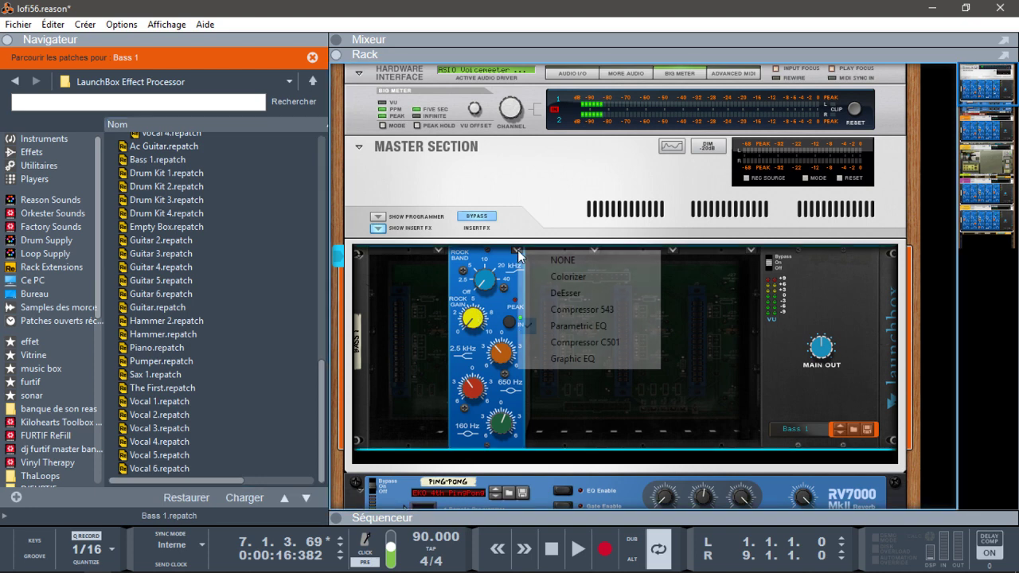
pyautogui.click(572, 261)
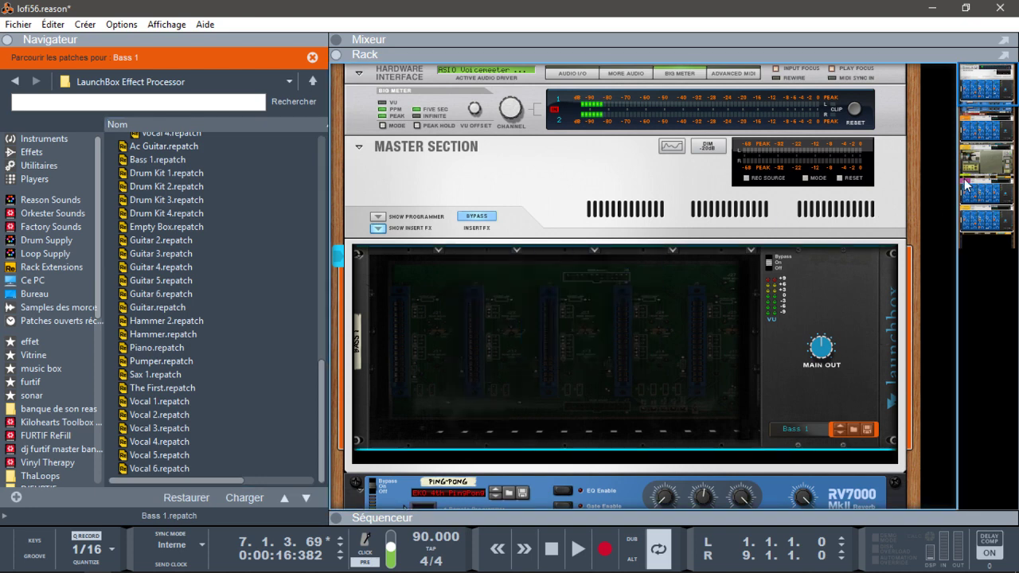
# Step: Start playback, show the piano lofi channel with its LaunchBox in the rack and turn off the channel's solo
pyautogui.press('KP_0')
pyautogui.press('space')
pyautogui.moveTo(981, 86); pyautogui.dragTo(979, 143)
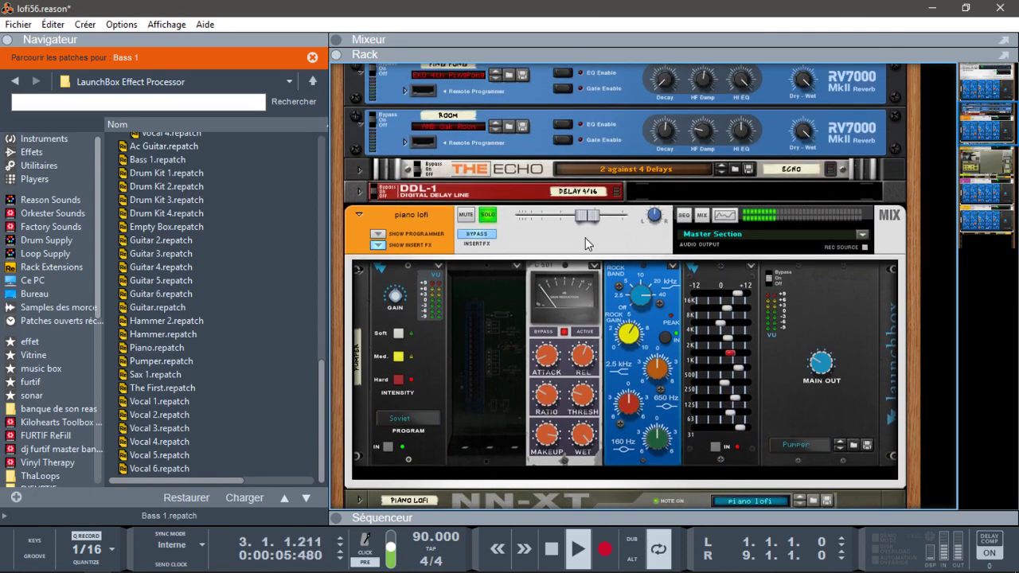
pyautogui.click(487, 218)
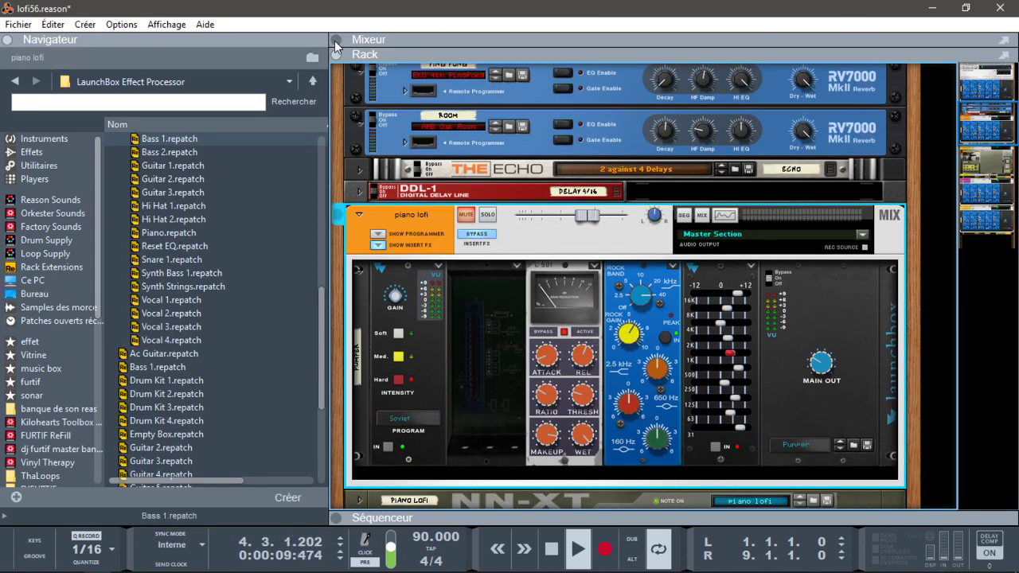
# Step: Show the mixer, turn off all solos and solo only the piano lofi channel, hiding the browser
pyautogui.click(334, 40)
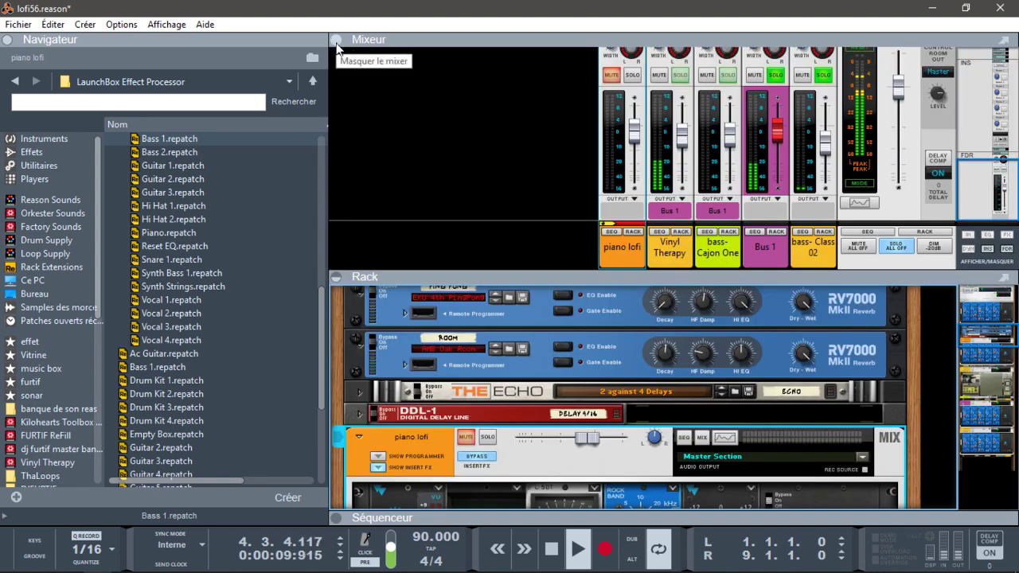
pyautogui.click(897, 247)
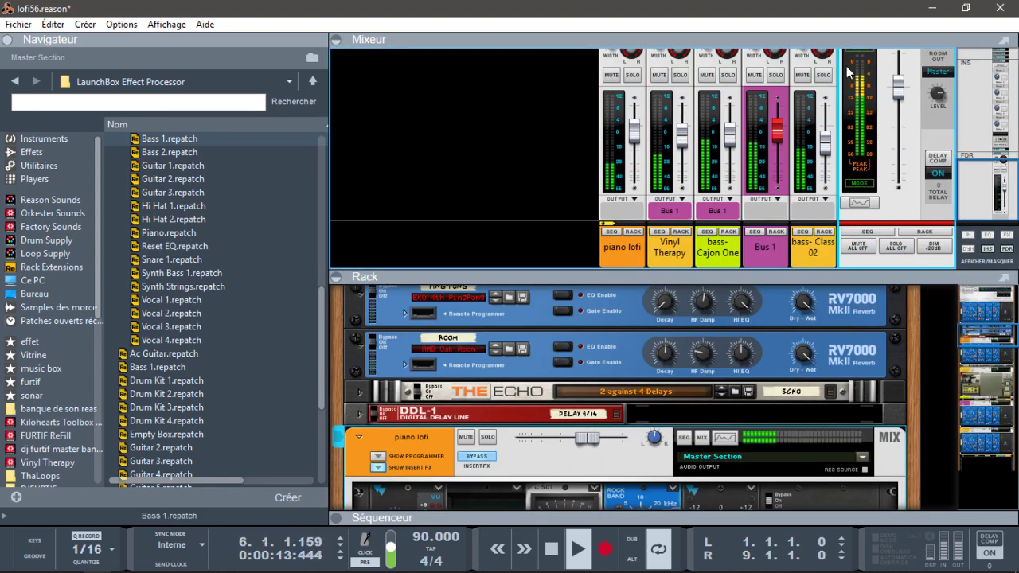
pyautogui.click(632, 75)
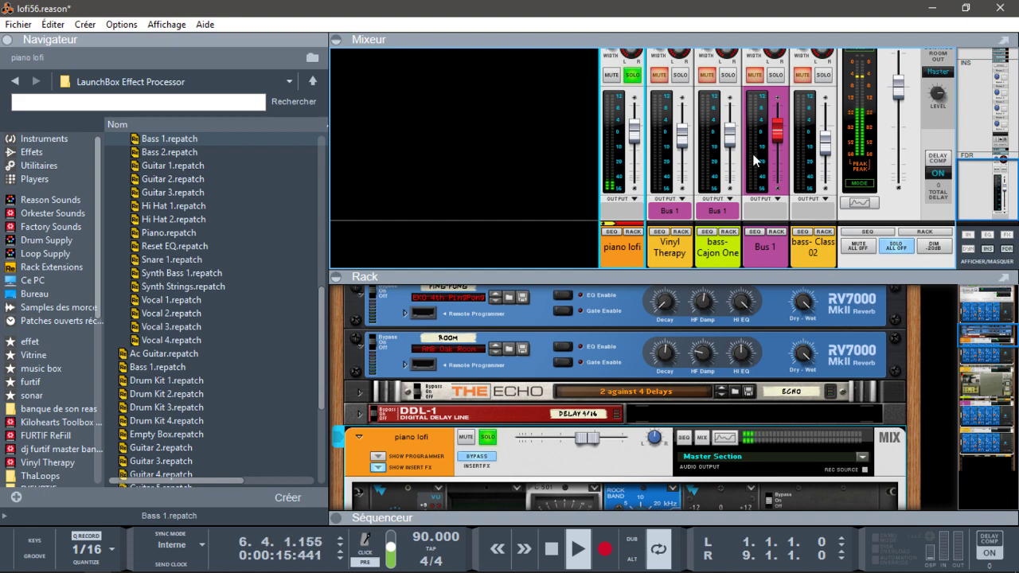
pyautogui.click(7, 39)
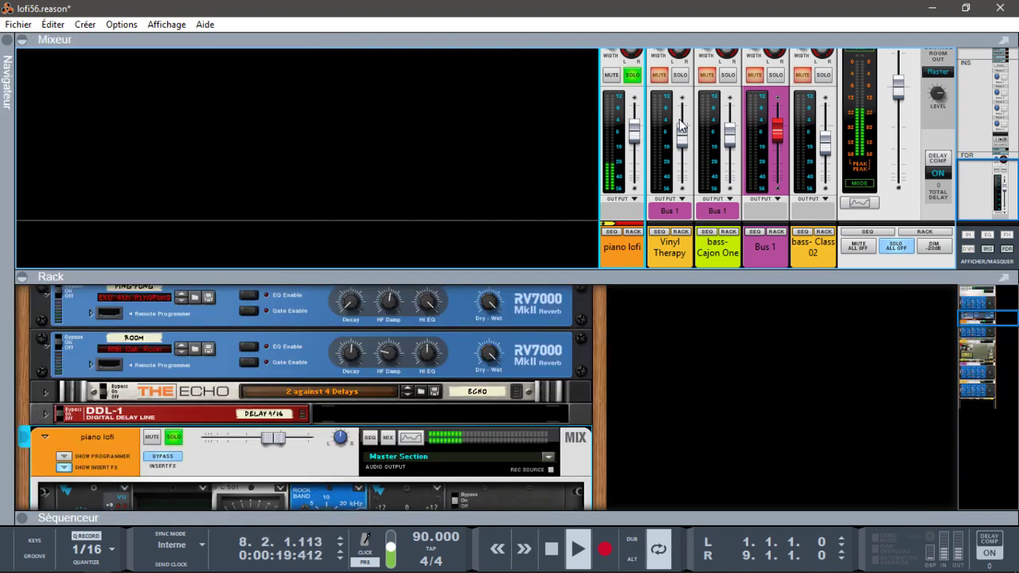
# Step: Listen to the Vinyl Therapy and bass-Cajon One channels in solo with Bus 1's LaunchBox in view, and release both solos
pyautogui.click(680, 75)
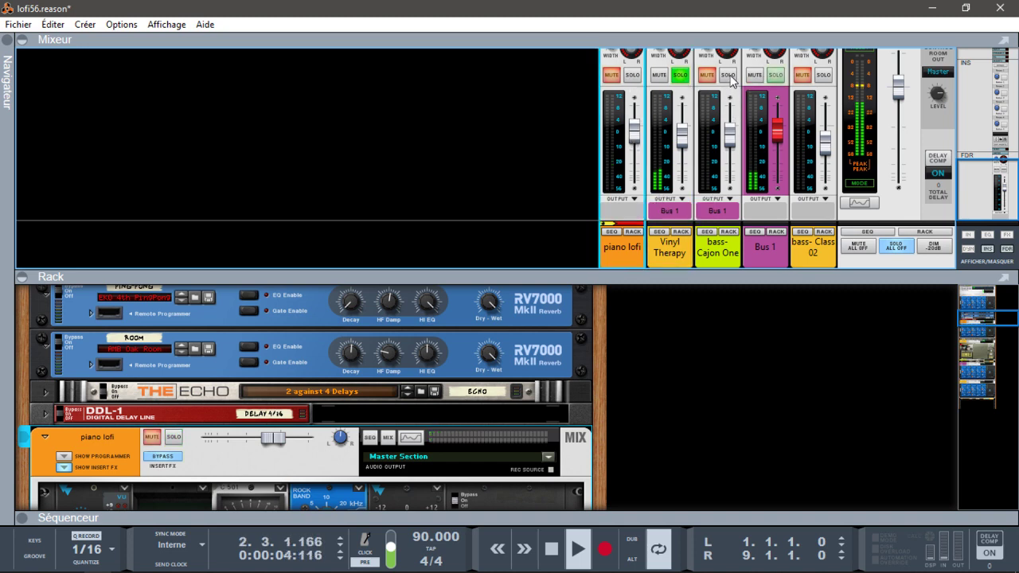
pyautogui.click(729, 74)
pyautogui.click(728, 233)
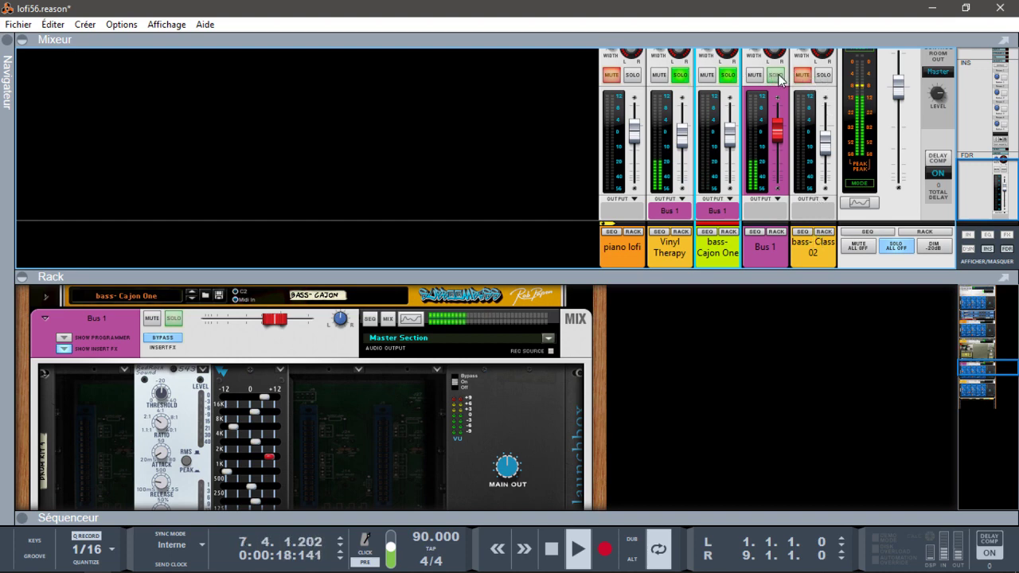
pyautogui.click(724, 75)
pyautogui.click(679, 75)
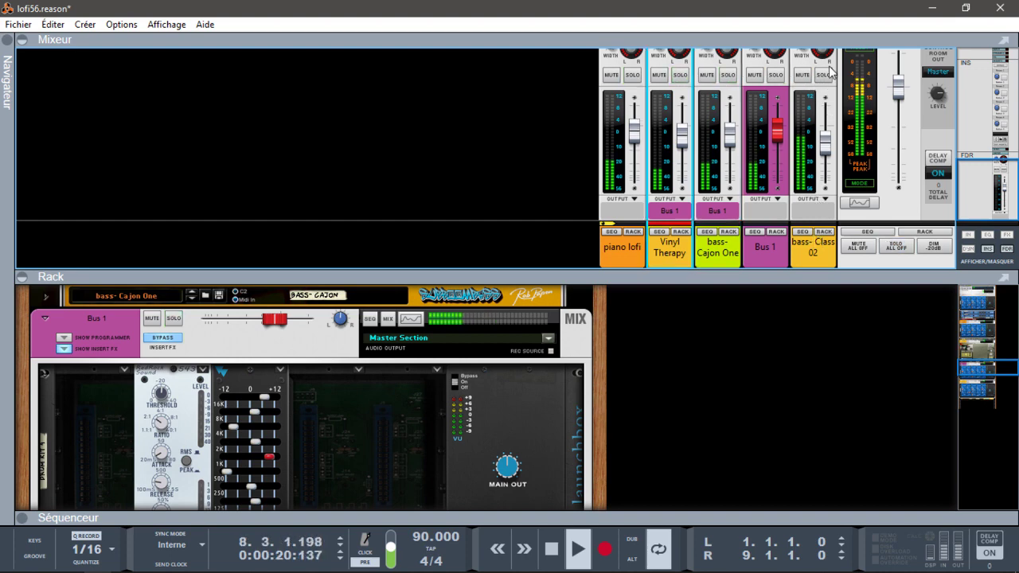
# Step: Listen to the bass- Class 02 channel in solo and turn off all solos
pyautogui.click(822, 76)
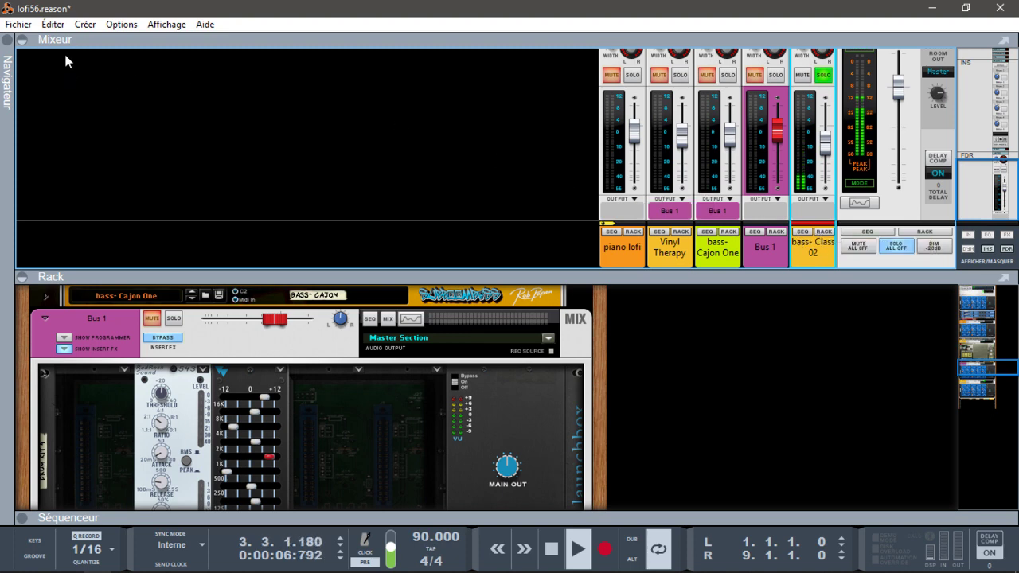
pyautogui.click(903, 245)
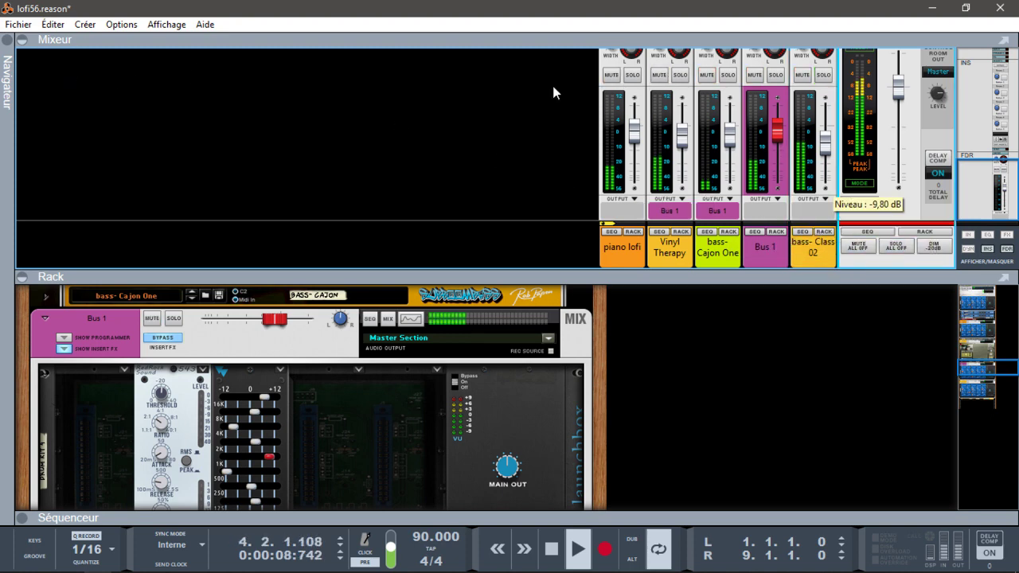
# Step: Solo the piano lofi channel in the rack with its insert effects active, and lower its Graphic EQ's 16K band to almost -12
pyautogui.click(23, 39)
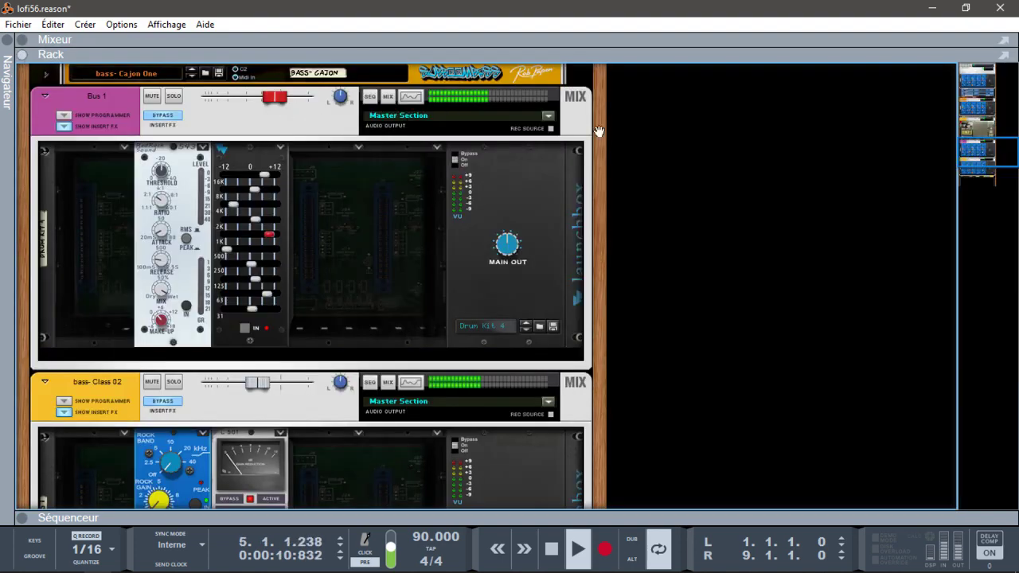
pyautogui.moveTo(973, 152)
pyautogui.mouseDown()
pyautogui.moveTo(976, 114)
pyautogui.moveTo(976, 144)
pyautogui.mouseUp()
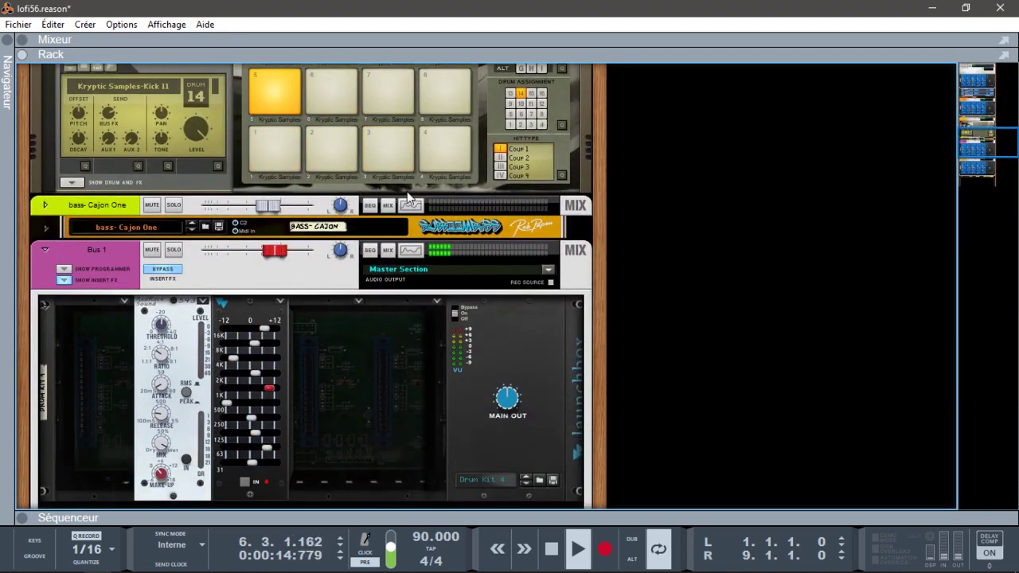
pyautogui.moveTo(990, 152); pyautogui.dragTo(956, 118)
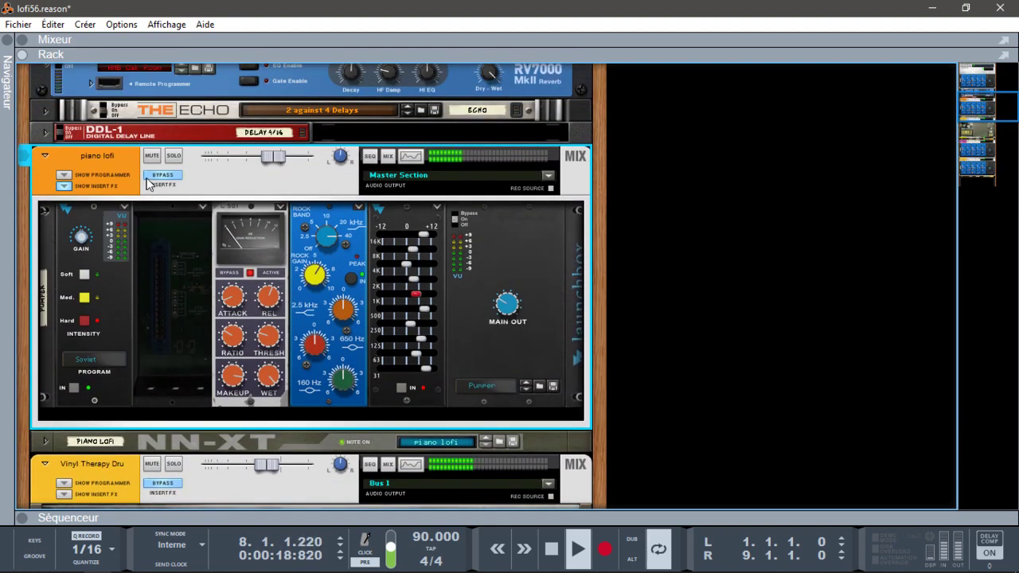
pyautogui.click(177, 157)
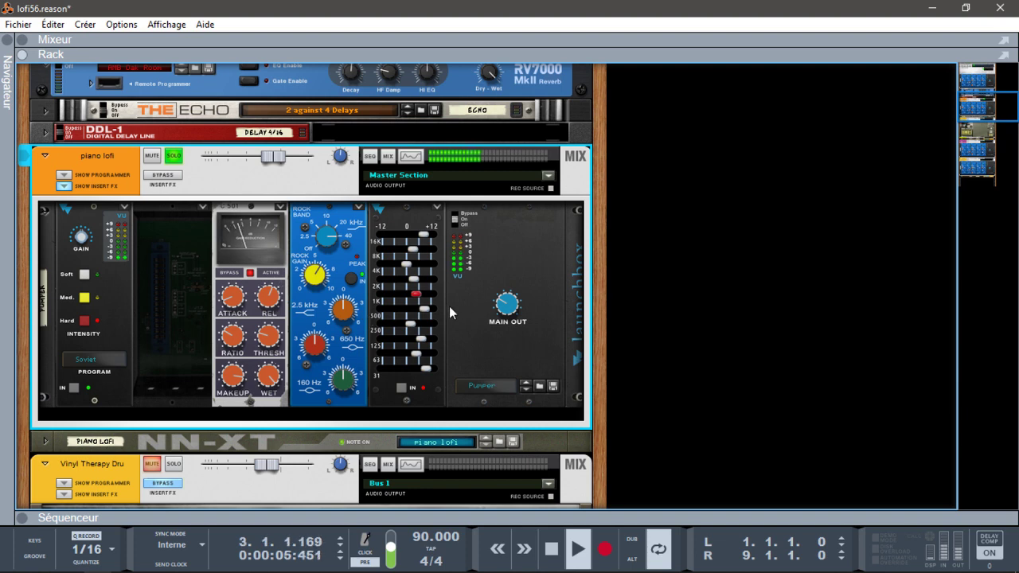
pyautogui.moveTo(423, 235); pyautogui.dragTo(386, 232)
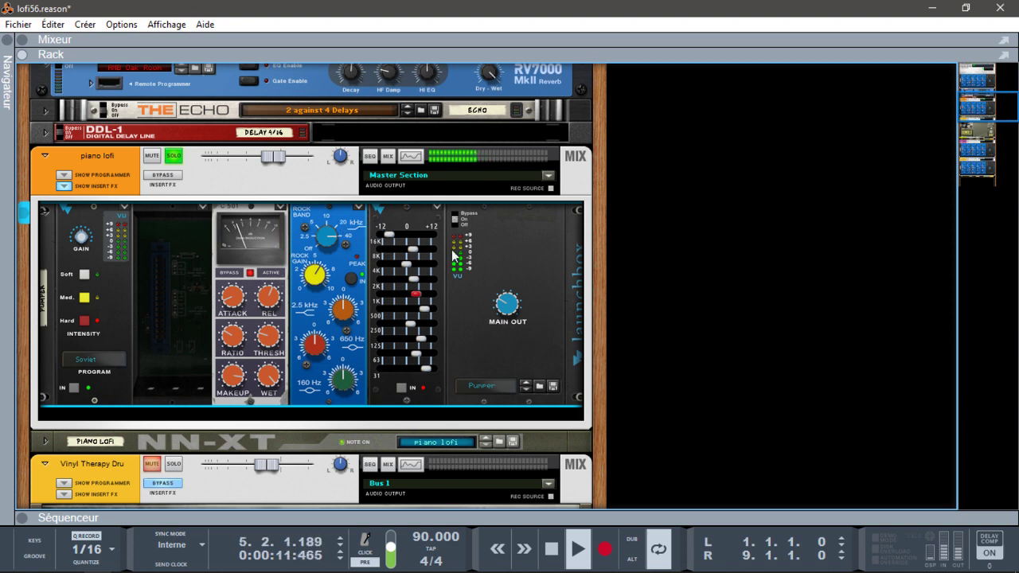
pyautogui.press('space')
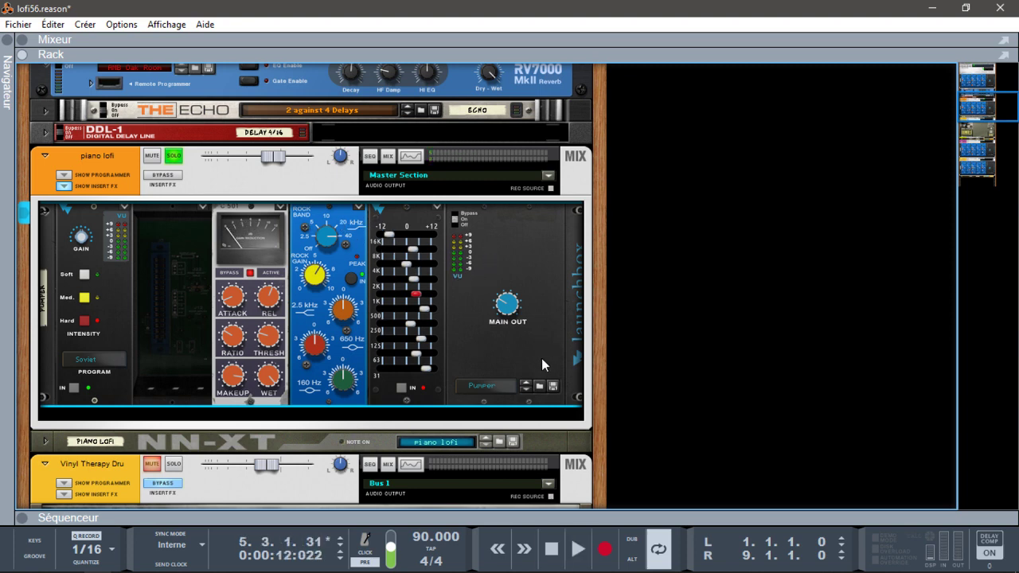
# Step: Show the browser and empty all module slots of the piano lofi LaunchBox by setting them to NONE
pyautogui.click(7, 45)
pyautogui.click(440, 209)
pyautogui.click(494, 222)
pyautogui.click(595, 208)
pyautogui.click(646, 216)
pyautogui.click(673, 207)
pyautogui.click(686, 216)
pyautogui.click(752, 208)
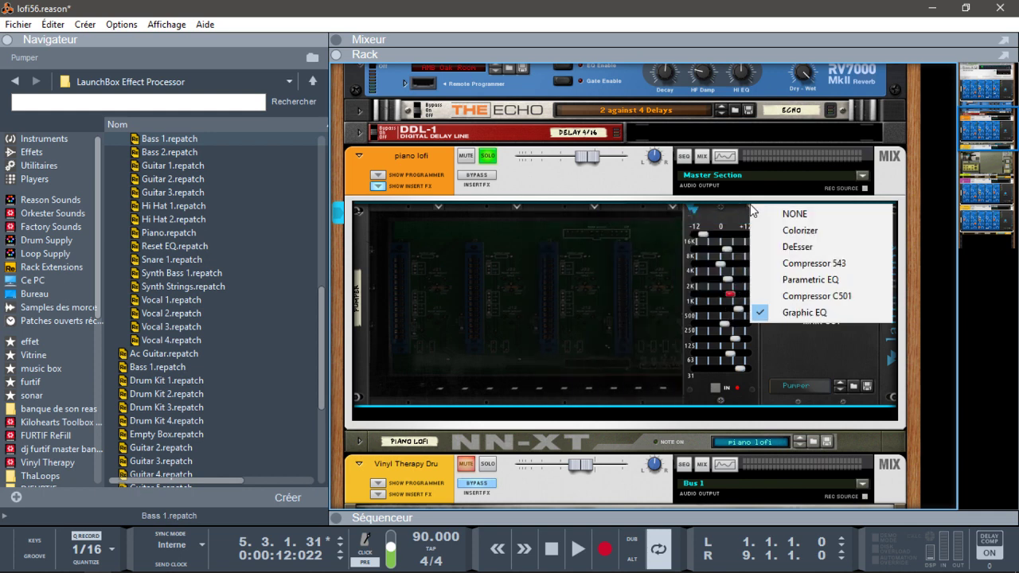
pyautogui.click(788, 216)
# Step: Start playback and load the Graphic EQ patch Piano 1.repatch into the piano lofi LaunchBox
pyautogui.press('space')
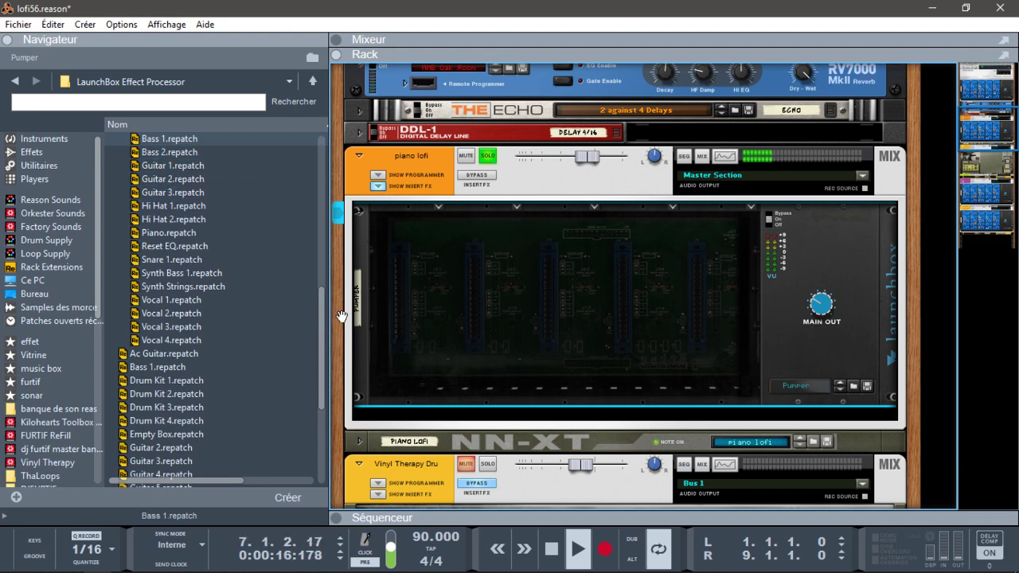
pyautogui.scroll(10, 223, 239)
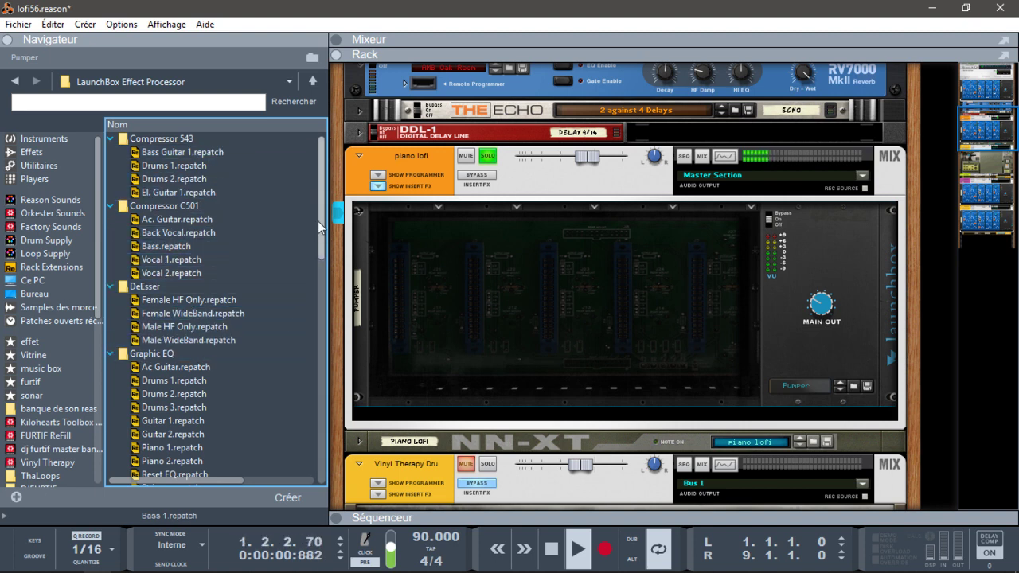
pyautogui.moveTo(324, 224); pyautogui.dragTo(323, 273)
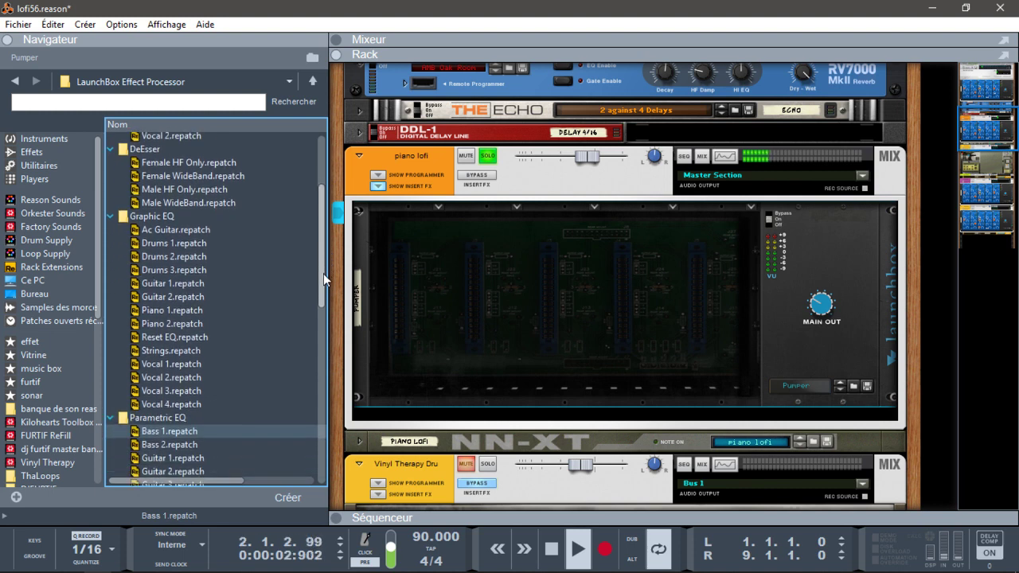
pyautogui.moveTo(155, 318); pyautogui.dragTo(431, 253)
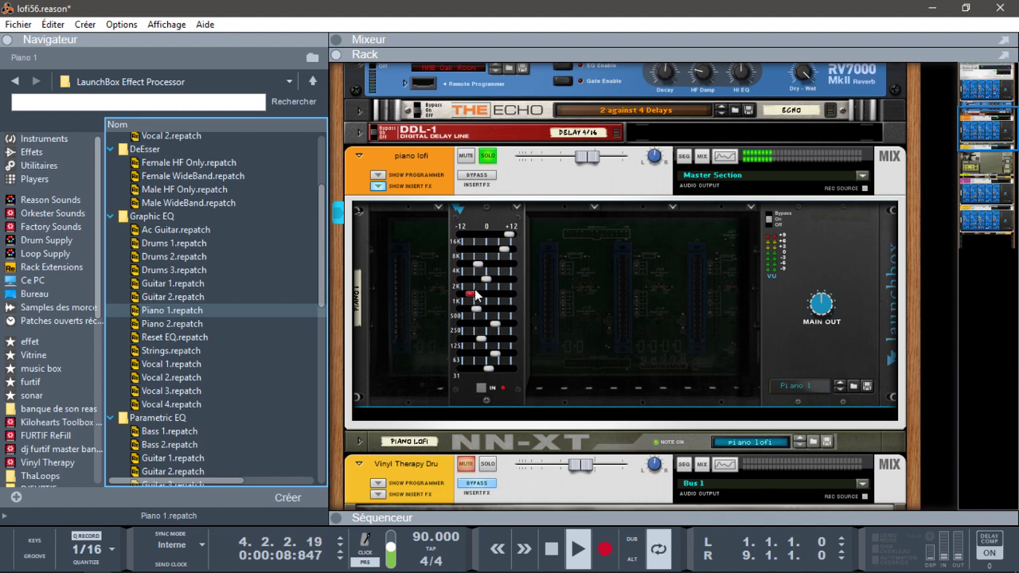
# Step: Compare the piano with its insert effects bypassed, and reshape the Graphic EQ by lowering the 16K and 31 bands and raising 1K
pyautogui.click(491, 175)
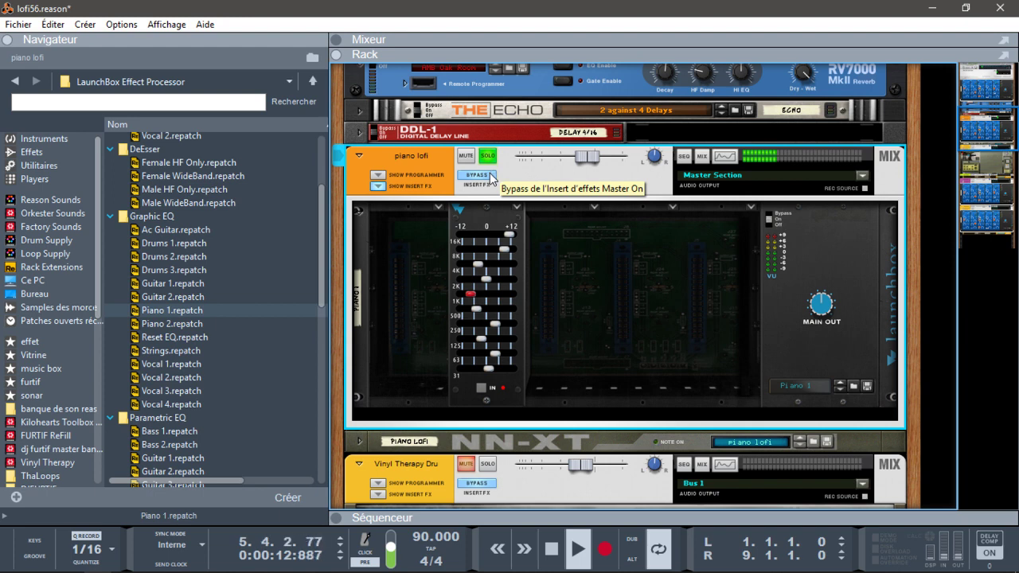
pyautogui.moveTo(478, 263)
pyautogui.mouseDown()
pyautogui.moveTo(504, 269)
pyautogui.moveTo(498, 237)
pyautogui.moveTo(471, 239)
pyautogui.moveTo(482, 237)
pyautogui.moveTo(486, 253)
pyautogui.mouseUp()
pyautogui.moveTo(470, 294); pyautogui.dragTo(476, 371)
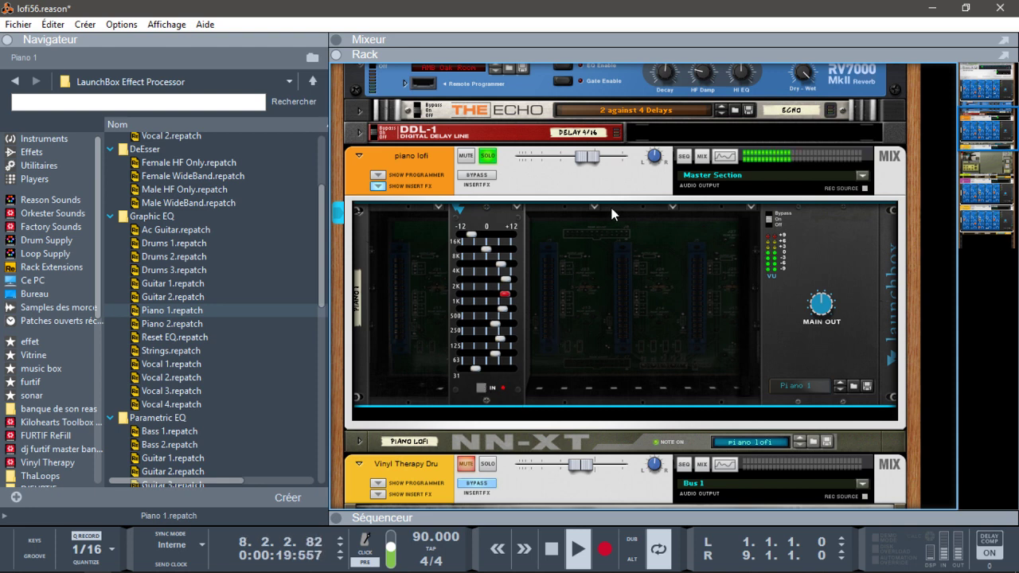
# Step: Add a Colorizer in the LaunchBox's first slot and remove the Graphic EQ from the second slot
pyautogui.click(436, 211)
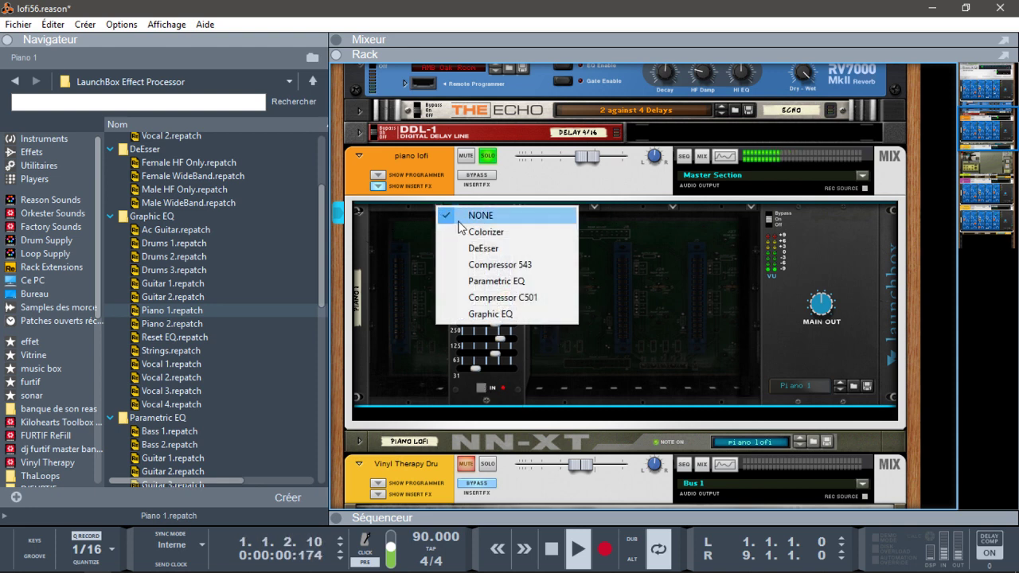
pyautogui.click(462, 228)
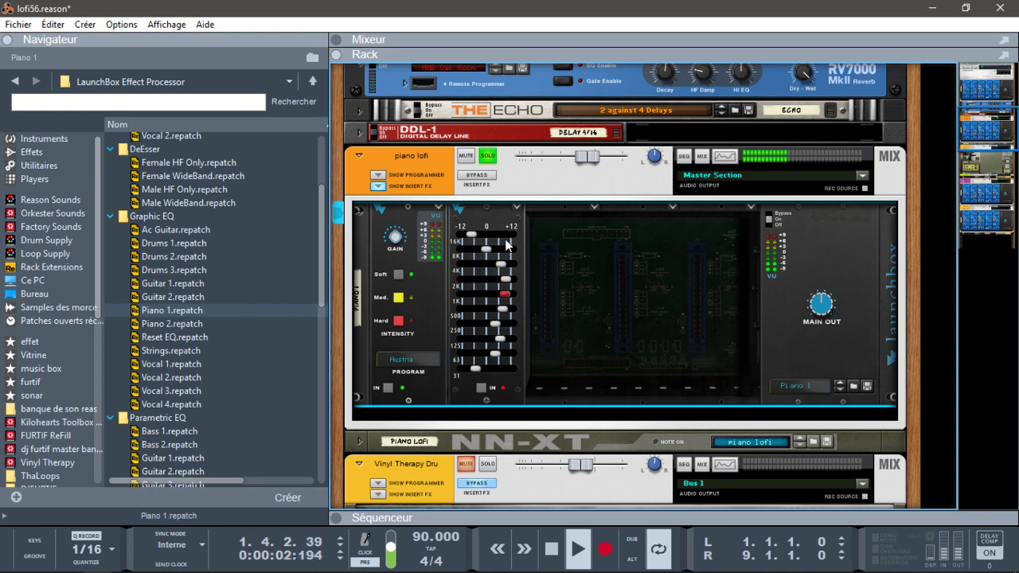
pyautogui.click(517, 208)
pyautogui.click(549, 220)
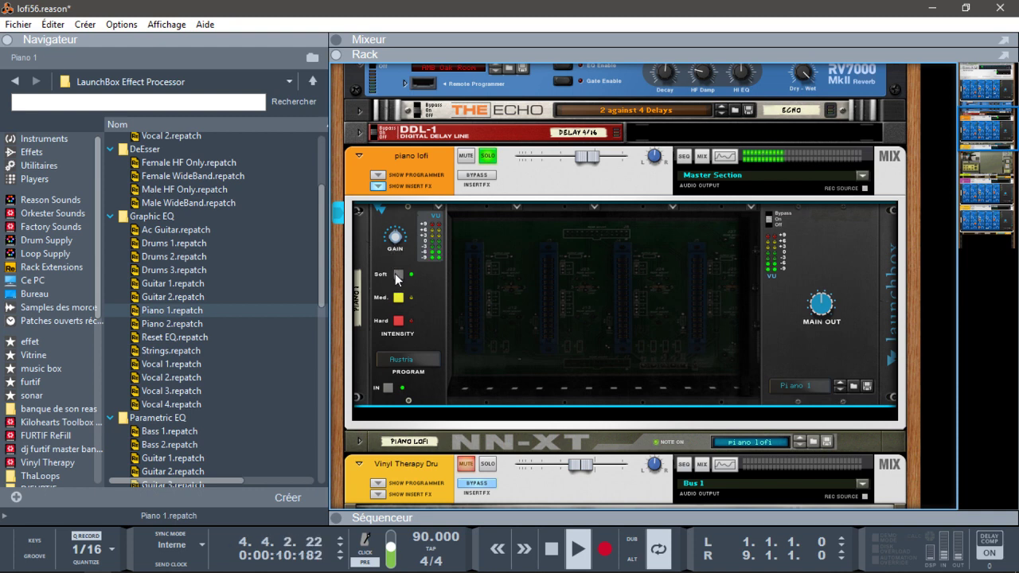
# Step: Try the Colorizer's different intensities with the Austria program, ending on Med
pyautogui.click(400, 299)
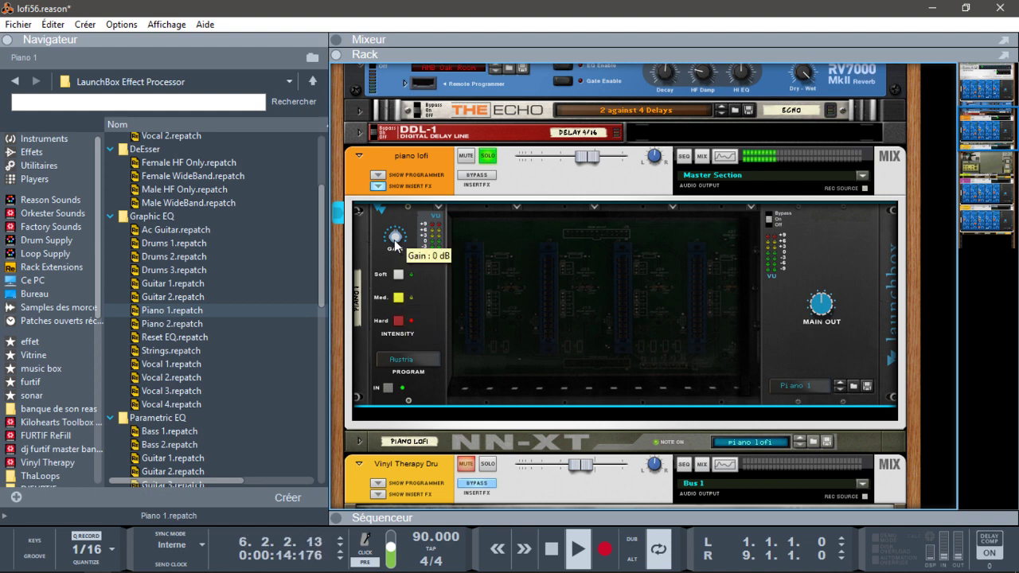
pyautogui.click(405, 355)
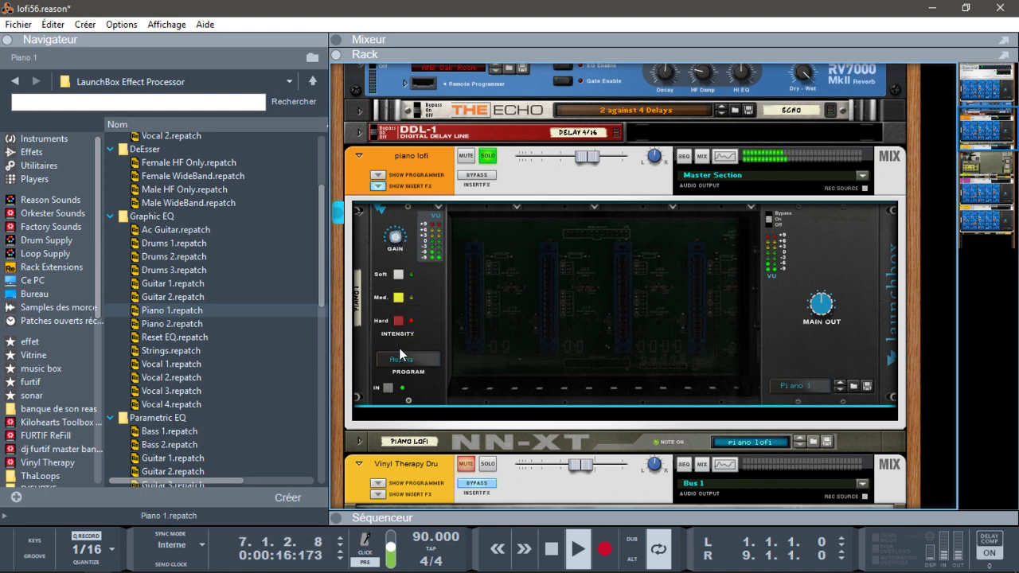
pyautogui.click(398, 301)
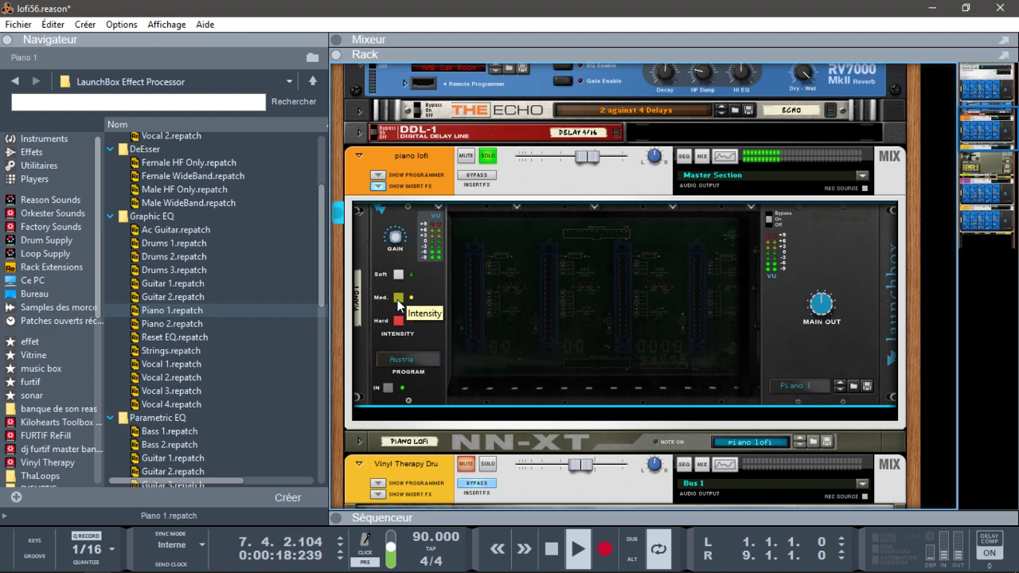
# Step: Try the Colorizer's Germany v1 program, switching the intensity from Med. to Hard
pyautogui.click(411, 359)
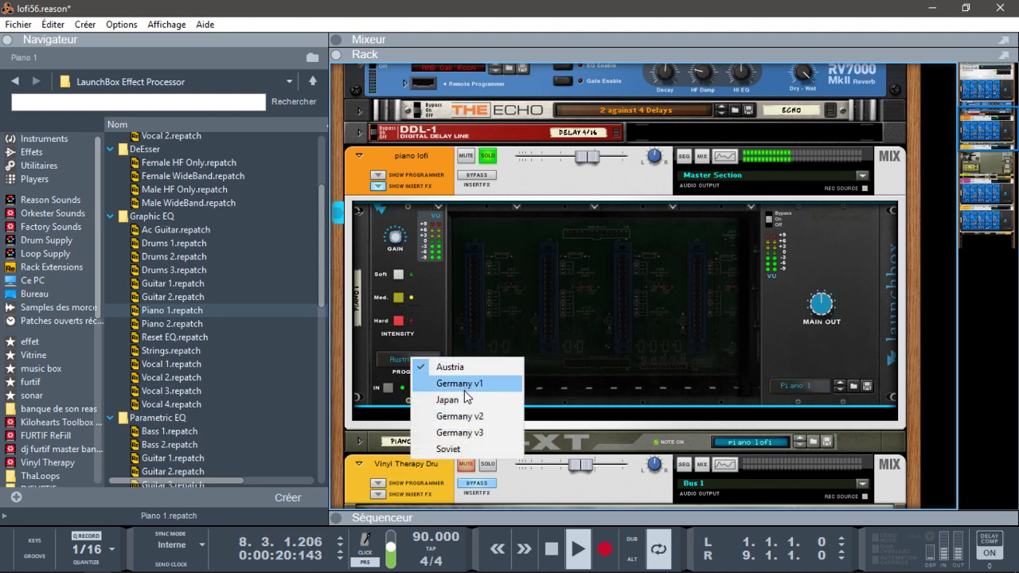
pyautogui.click(402, 362)
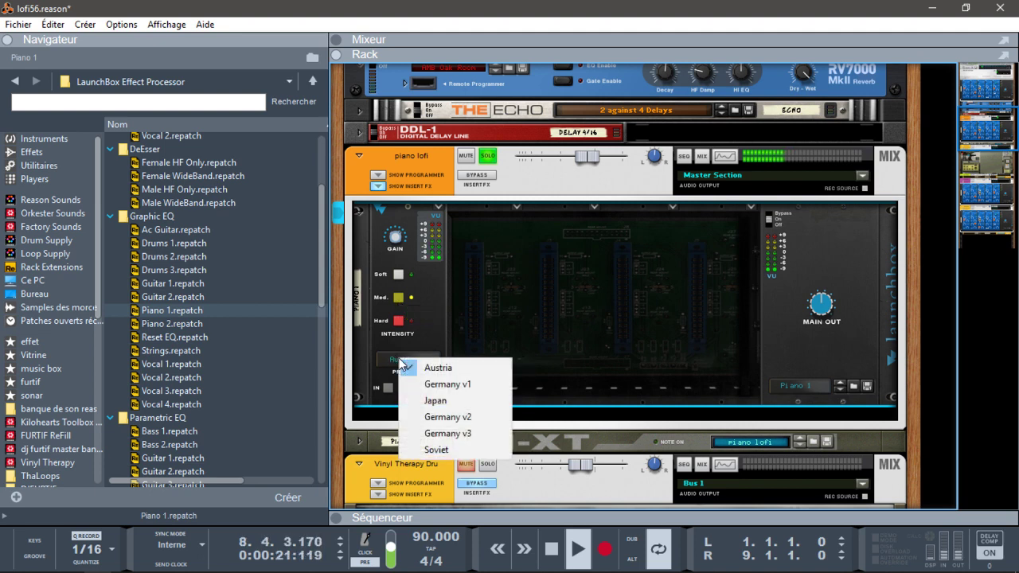
pyautogui.click(458, 385)
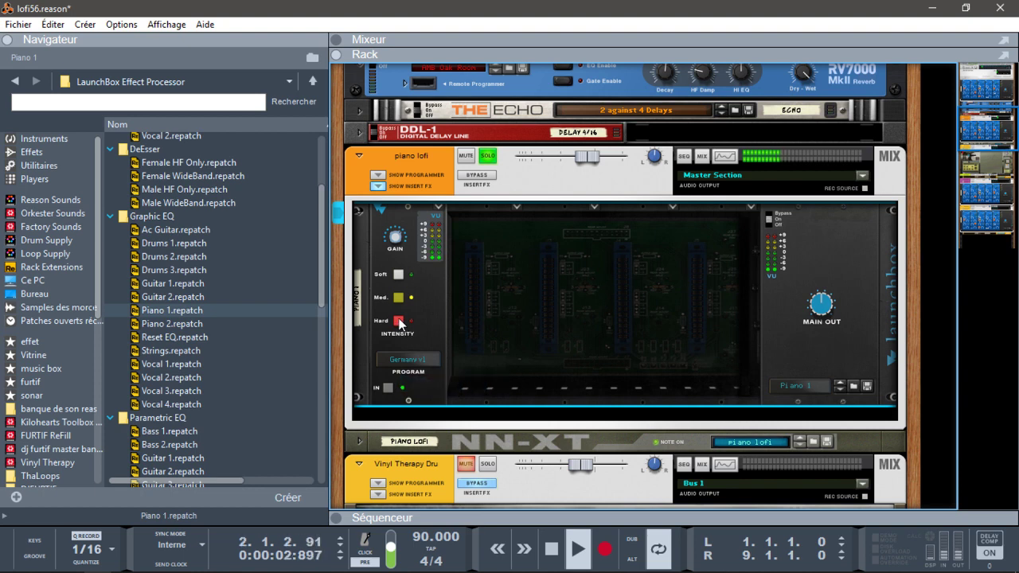
pyautogui.click(400, 320)
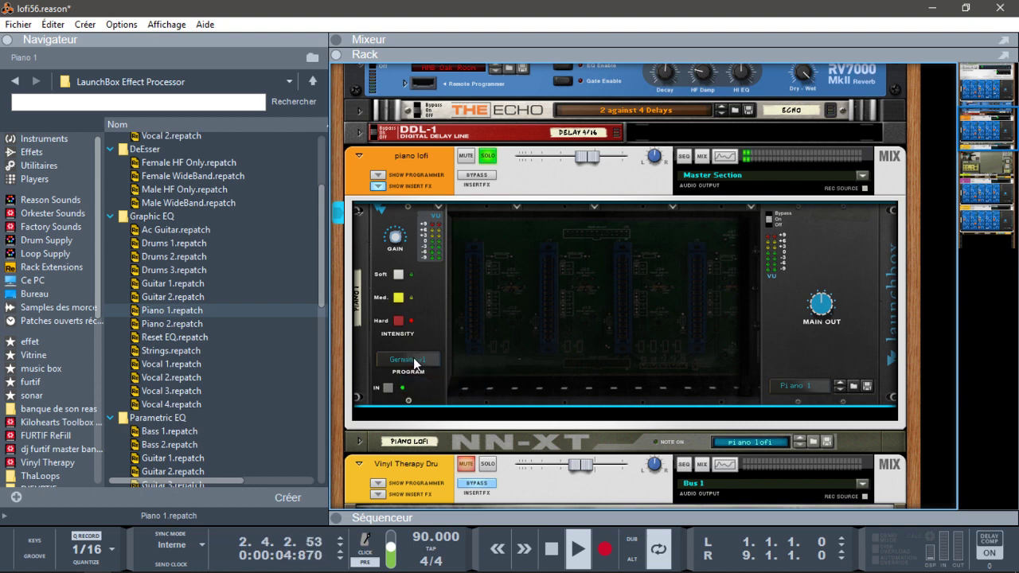
# Step: Switch the Colorizer to the Japan program, raise the piano lofi channel's level slightly and compare the intensities
pyautogui.click(413, 360)
pyautogui.click(462, 405)
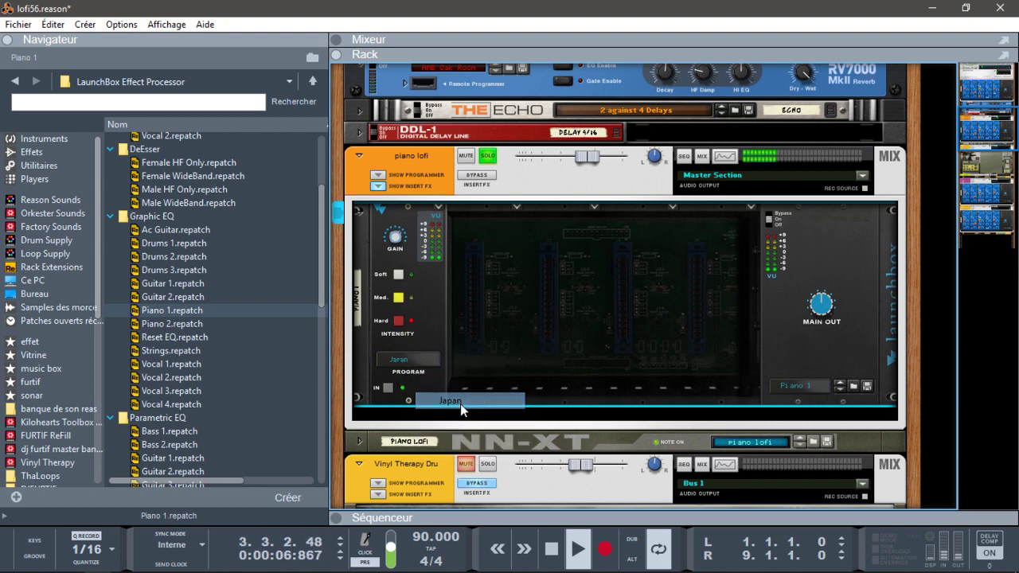
pyautogui.moveTo(593, 156); pyautogui.dragTo(606, 161)
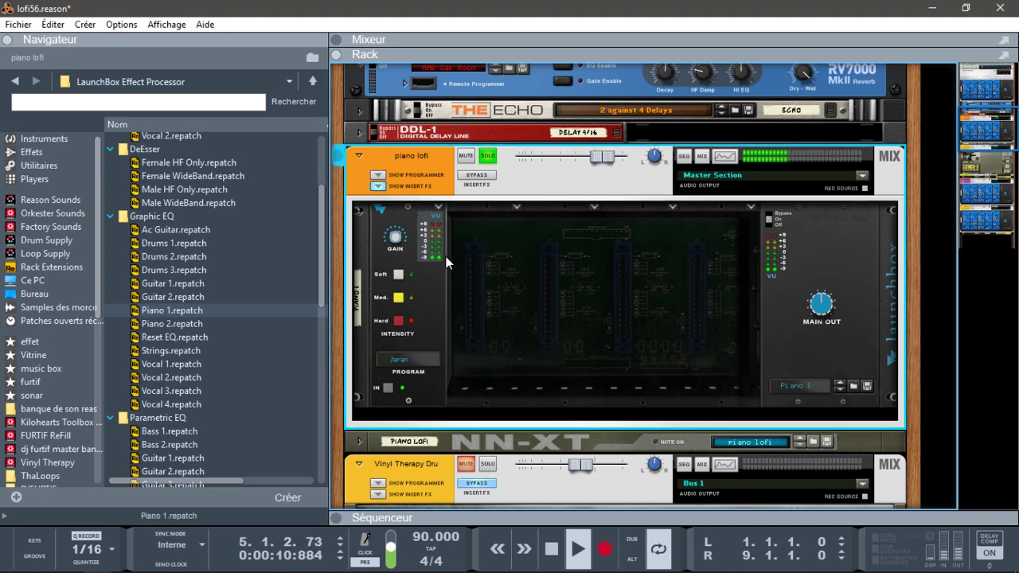
pyautogui.click(399, 275)
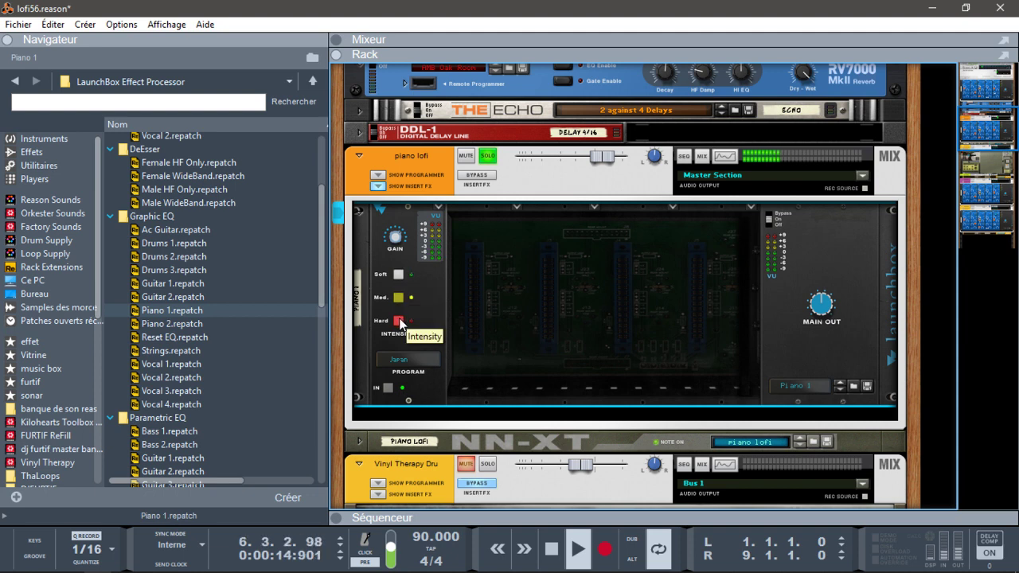
# Step: Listen to the Colorizer's Germany v2 and Germany v3 programs at Hard intensity, and settle on the Soviet program
pyautogui.click(405, 358)
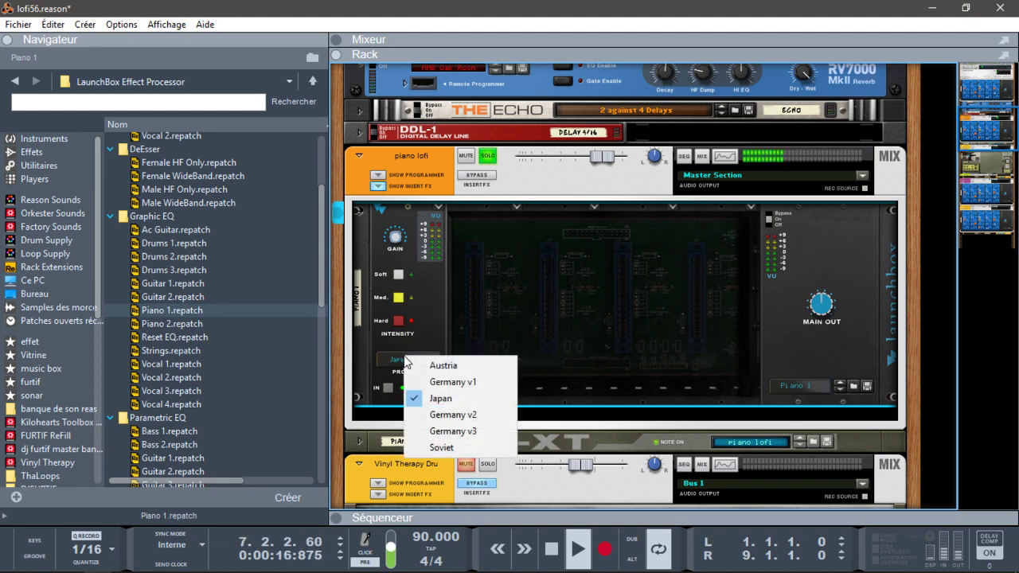
pyautogui.click(442, 415)
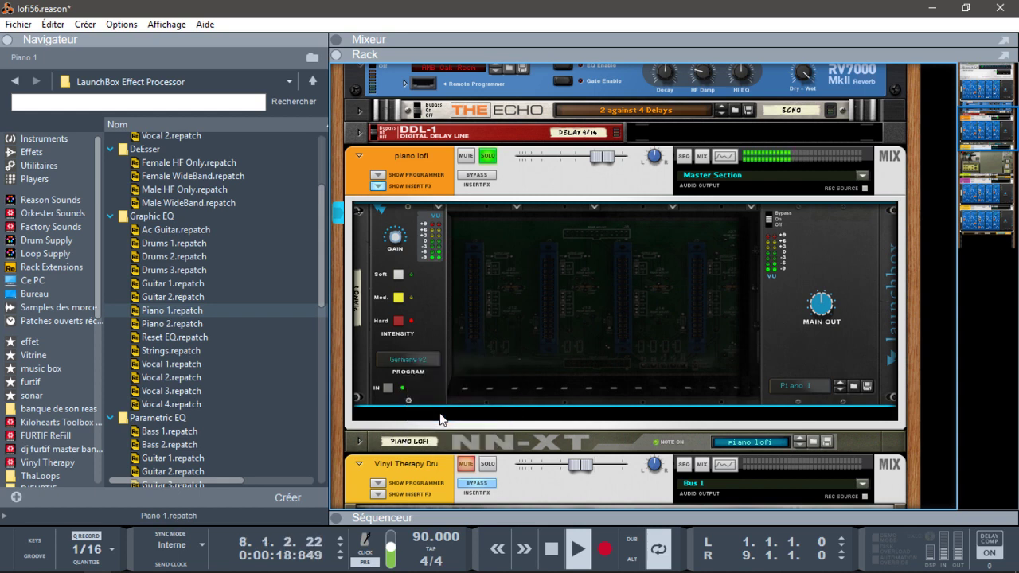
pyautogui.click(413, 361)
pyautogui.click(454, 438)
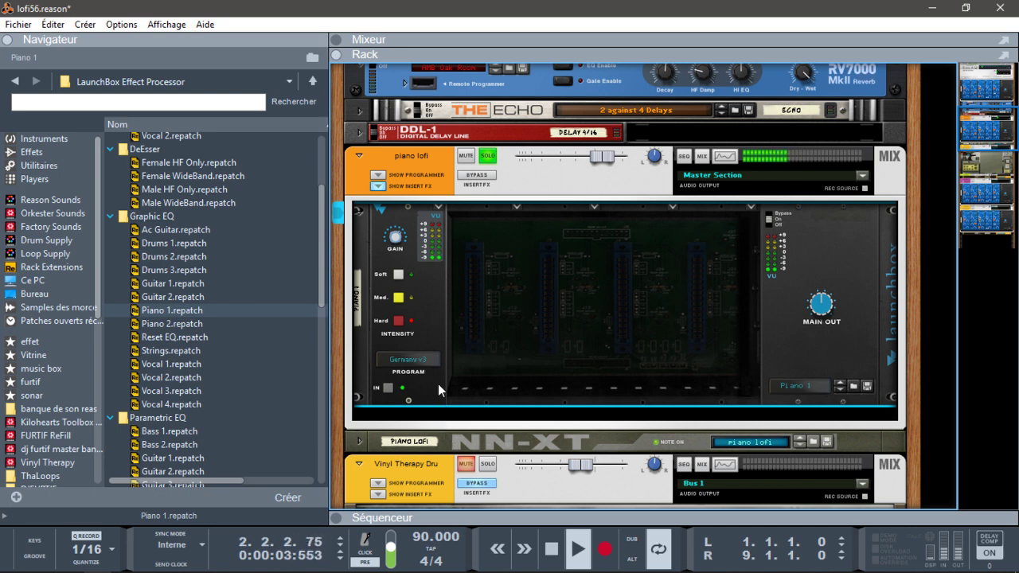
pyautogui.click(419, 364)
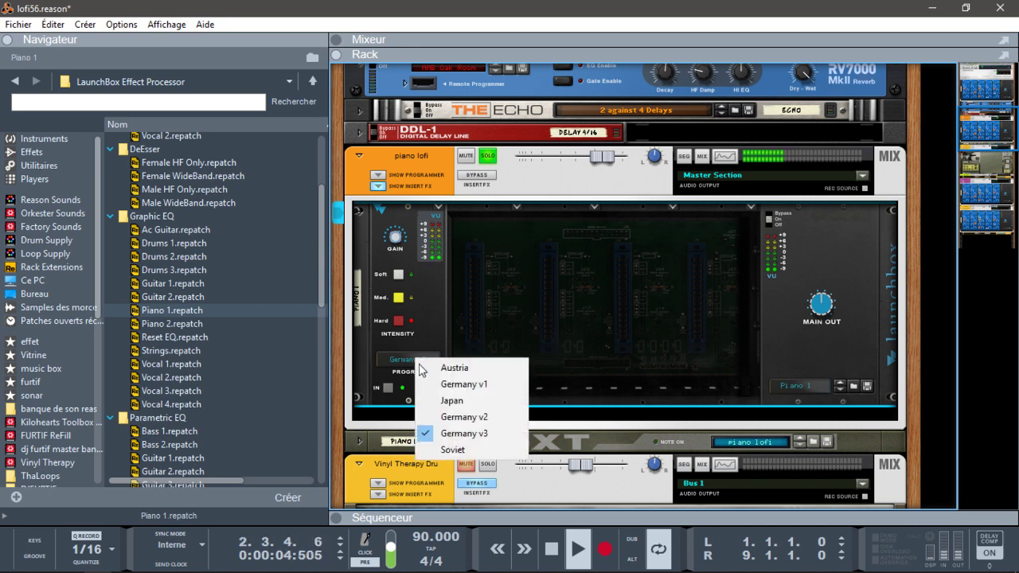
pyautogui.click(443, 450)
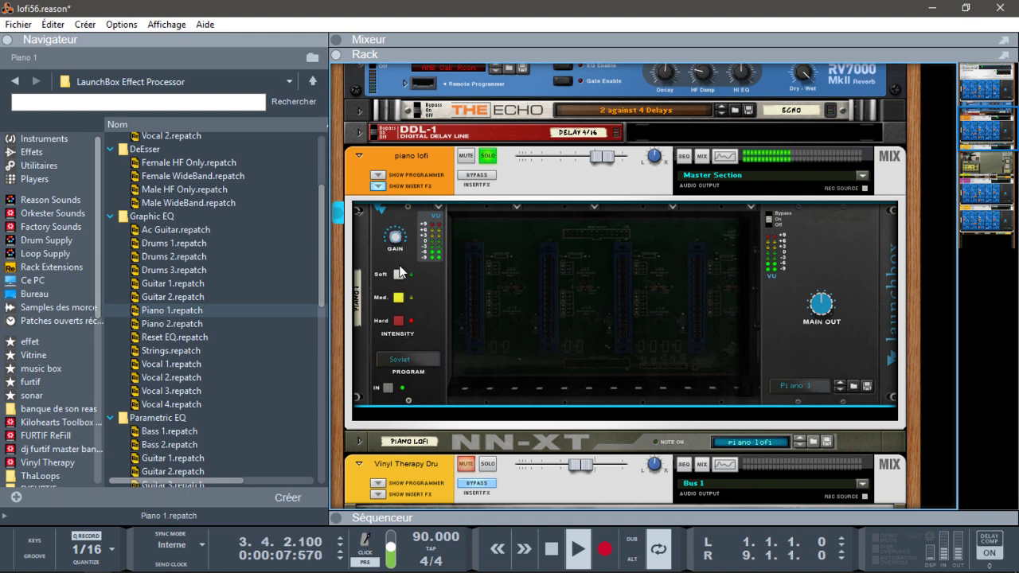
# Step: Add a Graphic EQ in the LaunchBox's second slot and adjust its bands, centring the 31 band and keeping 16K low
pyautogui.click(518, 208)
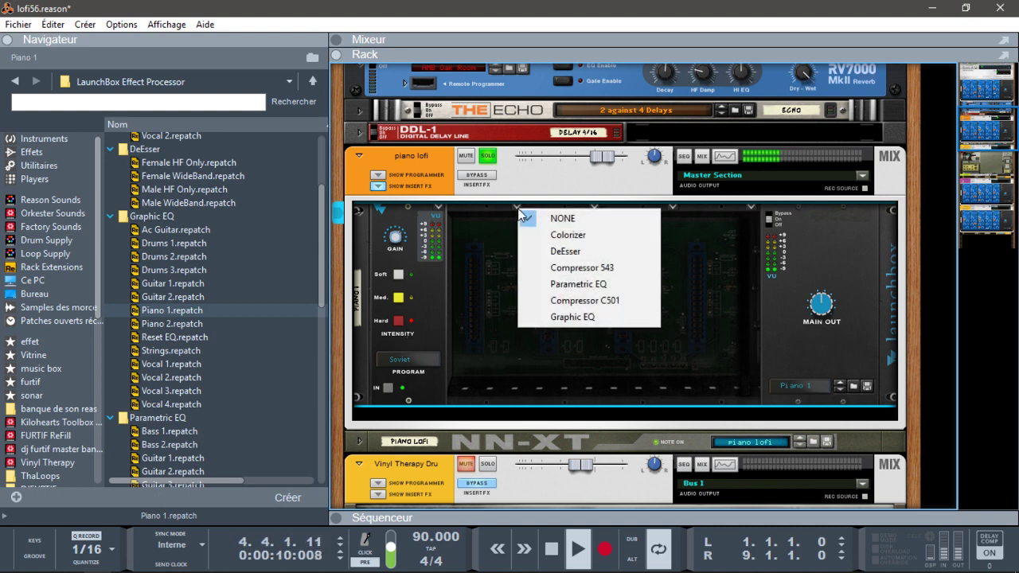
pyautogui.click(584, 319)
pyautogui.moveTo(476, 238); pyautogui.dragTo(483, 239)
pyautogui.moveTo(476, 367); pyautogui.dragTo(488, 367)
pyautogui.moveTo(482, 236); pyautogui.dragTo(485, 348)
# Step: Add a Compressor 543 in the LaunchBox's third slot and adjust its threshold
pyautogui.click(590, 207)
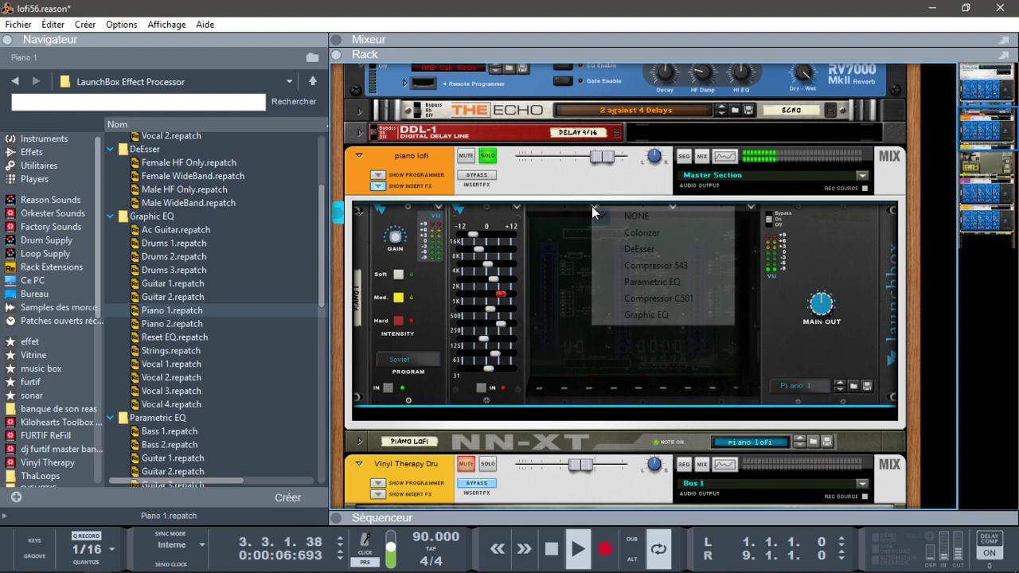
pyautogui.click(651, 273)
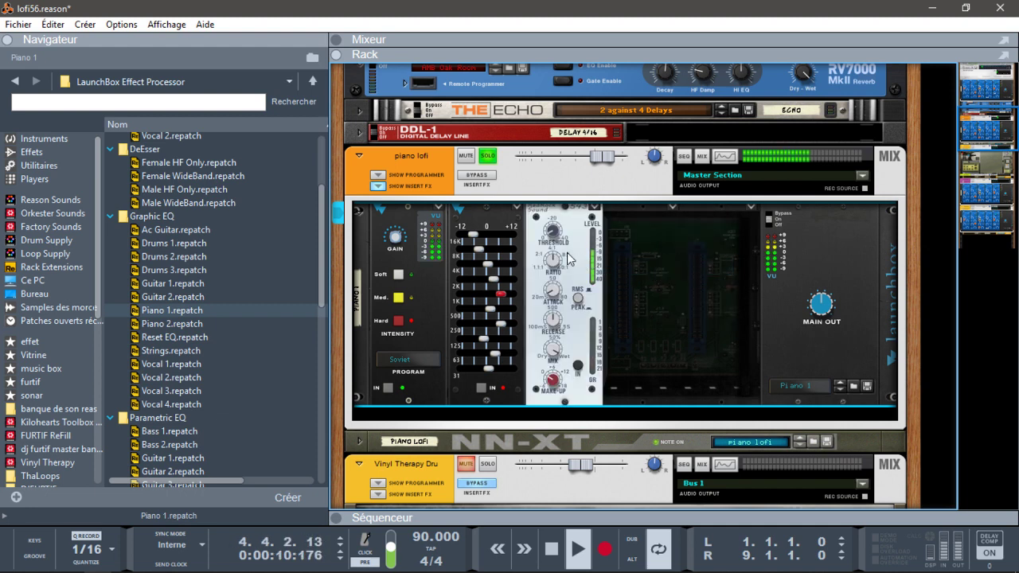
pyautogui.moveTo(553, 237); pyautogui.dragTo(552, 212)
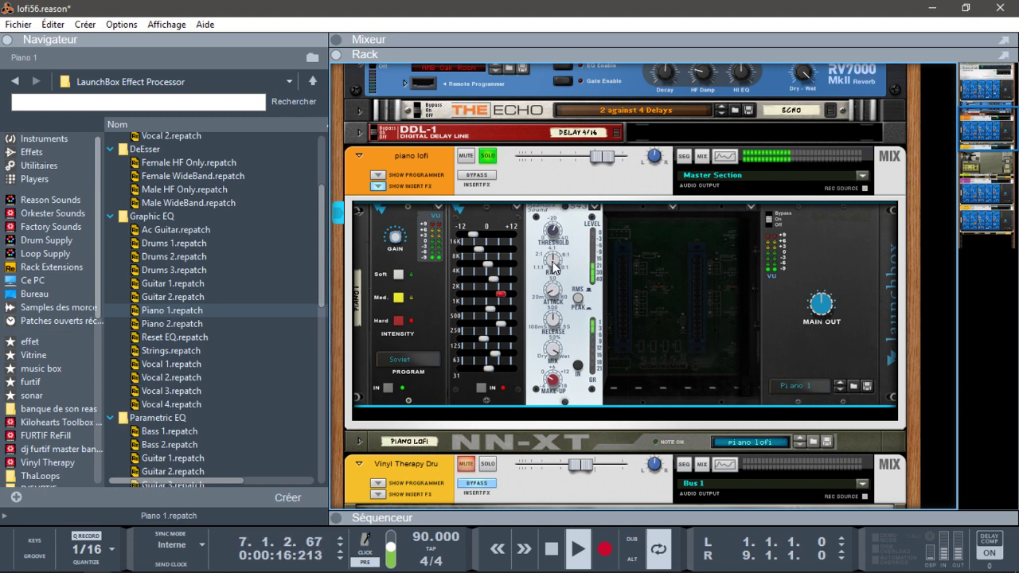
# Step: Adjust the ratio of the Compressor 543 and take the piano lofi channel out of solo
pyautogui.moveTo(552, 264); pyautogui.dragTo(557, 279)
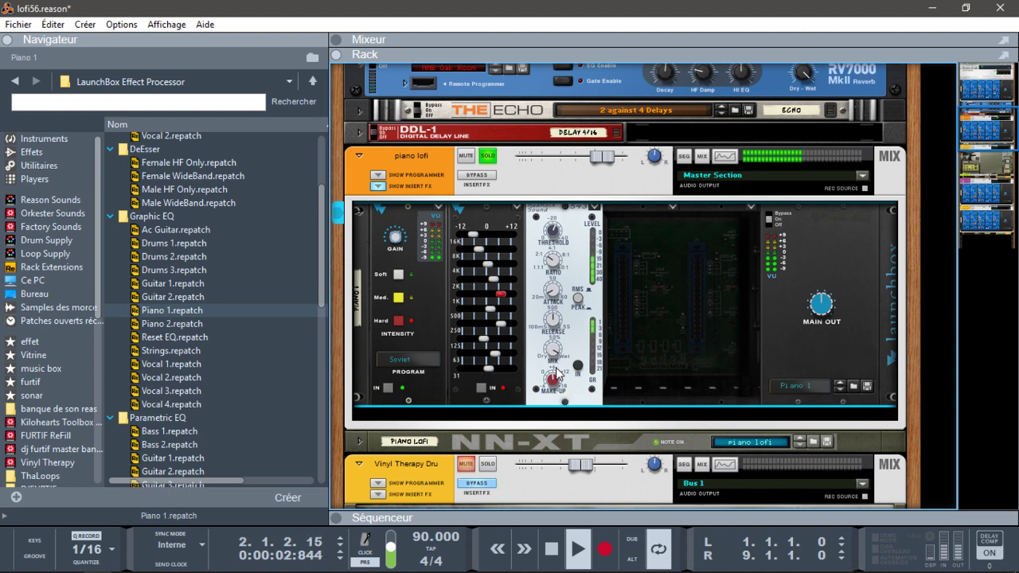
pyautogui.click(489, 158)
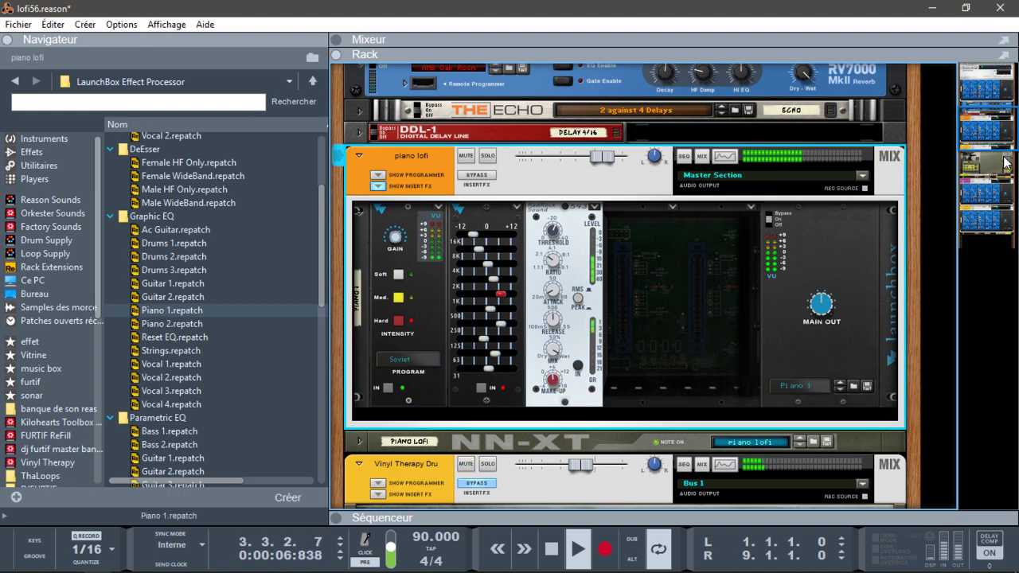
# Step: Take the Bus 1 insert effects out of bypass and load the Drum Kit 1 patch into its LaunchBox
pyautogui.moveTo(996, 128); pyautogui.dragTo(1001, 157)
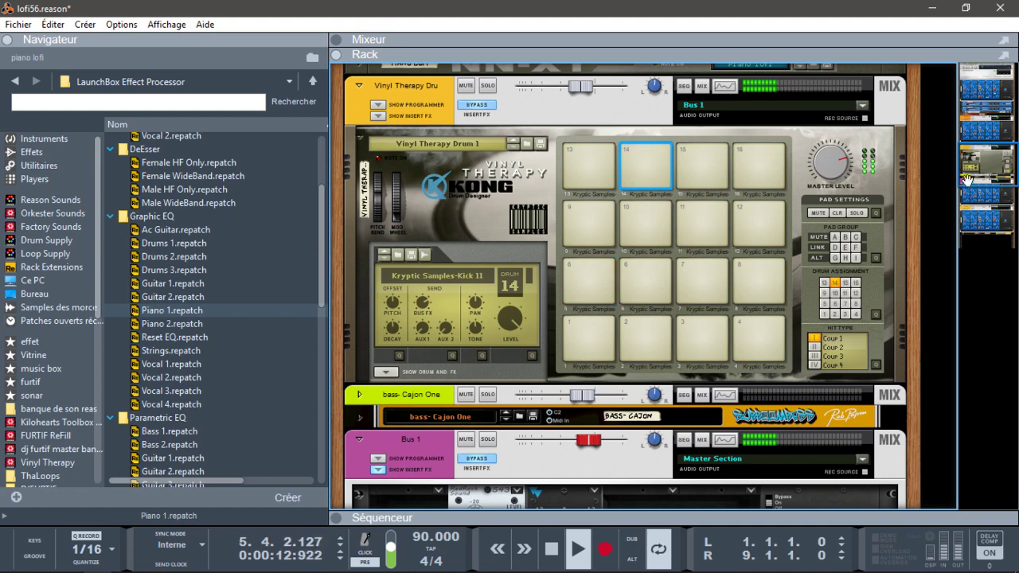
pyautogui.scroll(-4, 565, 314)
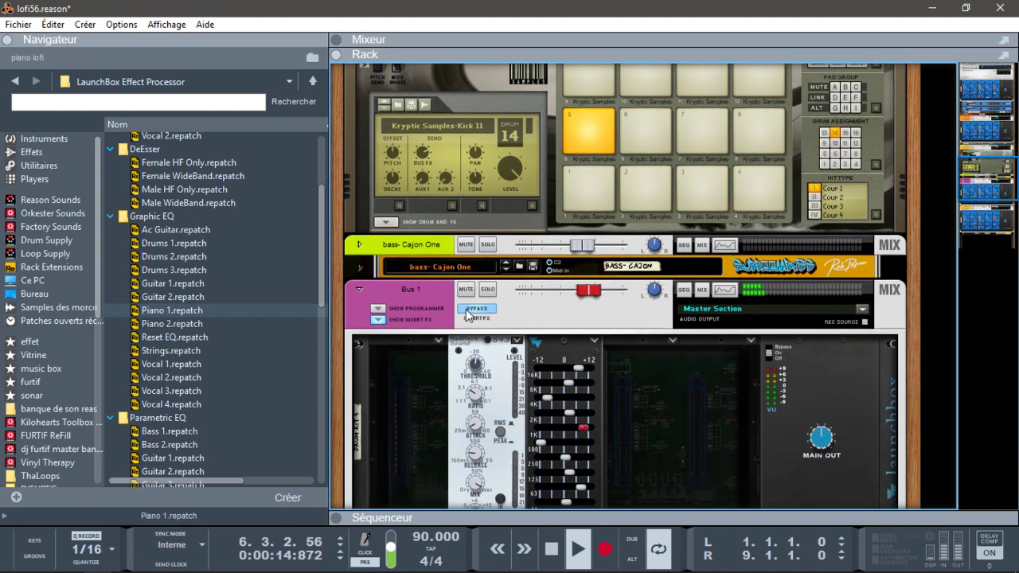
pyautogui.click(468, 316)
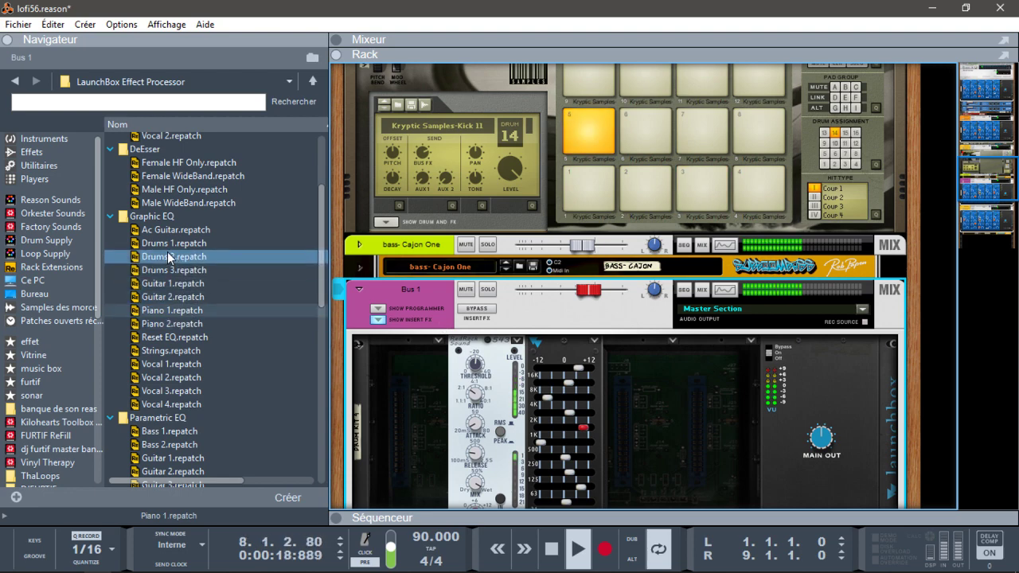
pyautogui.click(164, 256)
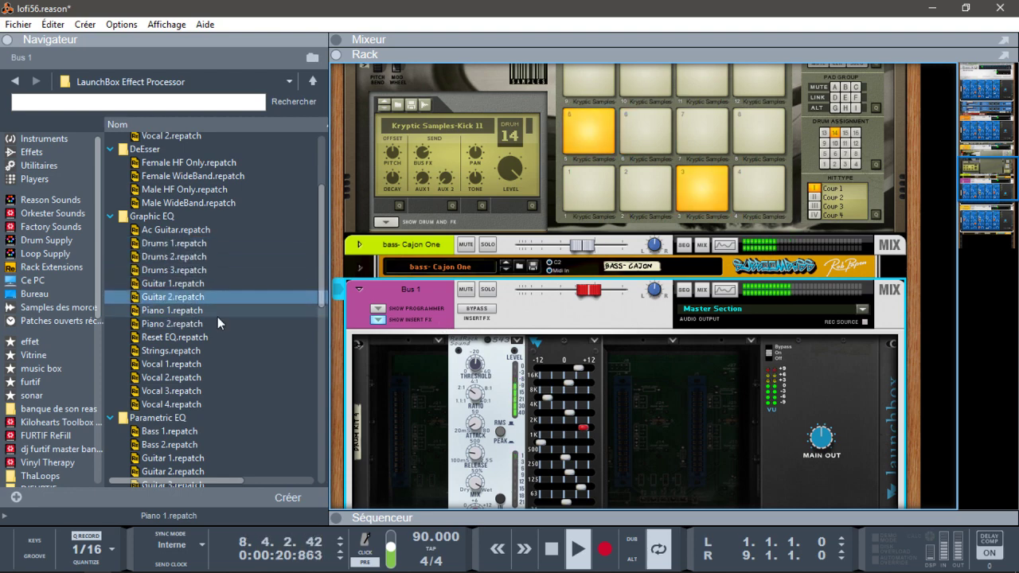
pyautogui.moveTo(323, 279); pyautogui.dragTo(335, 393)
pyautogui.moveTo(258, 362); pyautogui.dragTo(521, 397)
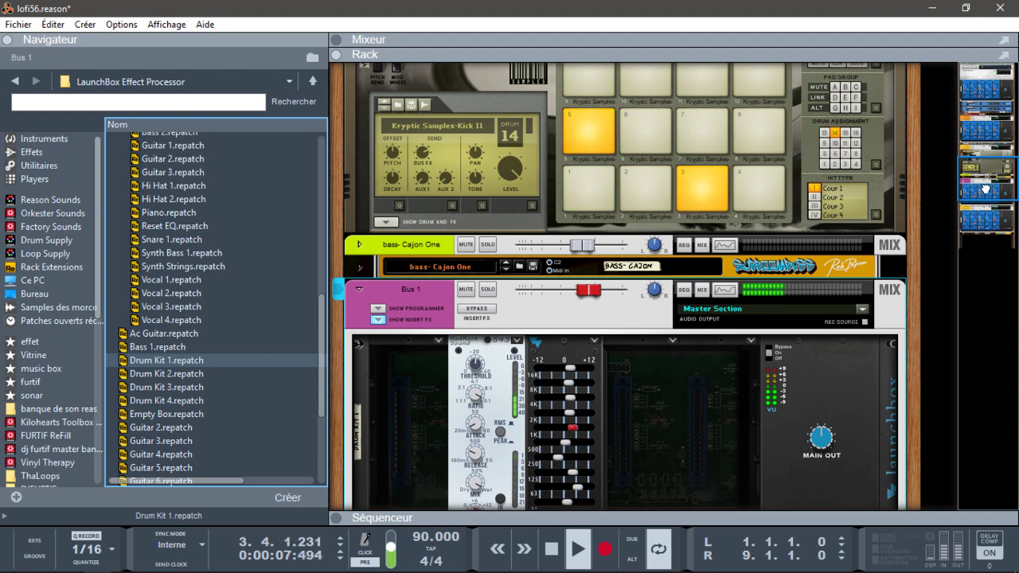
# Step: Compare Bus 1 with its insert effects bypassed and active
pyautogui.moveTo(984, 184); pyautogui.dragTo(985, 196)
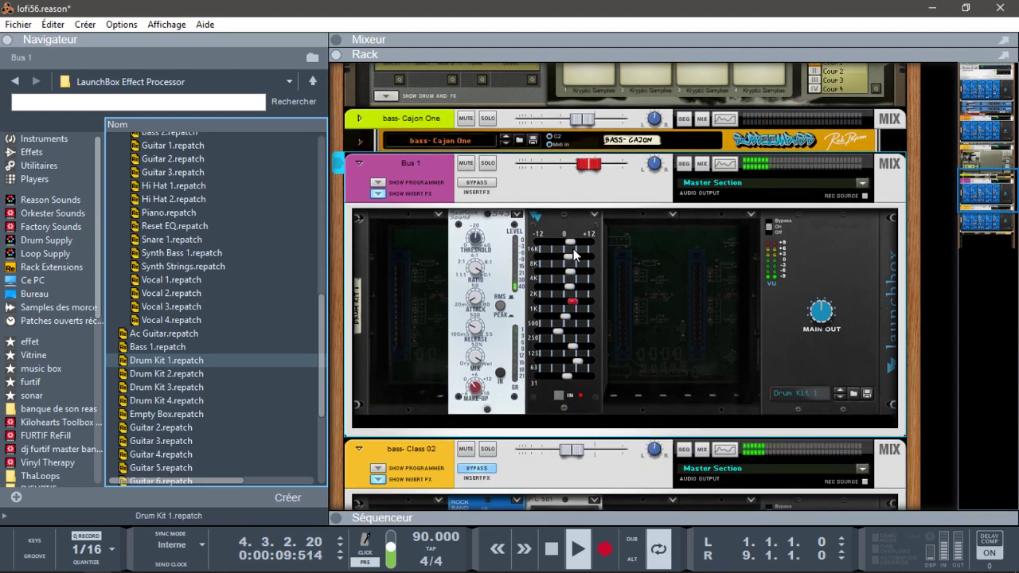
pyautogui.click(480, 183)
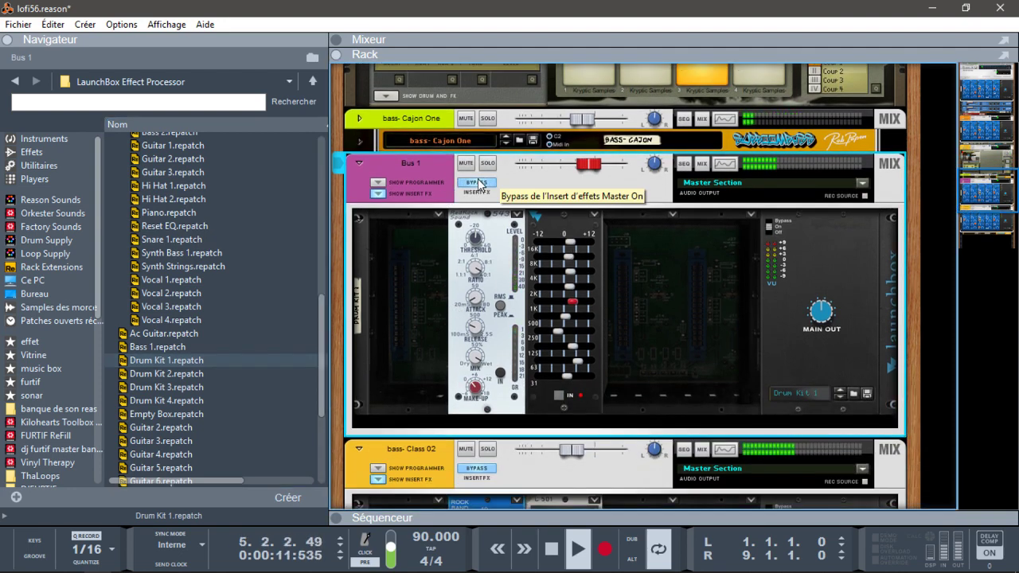
pyautogui.click(478, 183)
# Step: Add a Colorizer in the first slot of Bus 1's LaunchBox and set its intensity to Hard
pyautogui.click(439, 214)
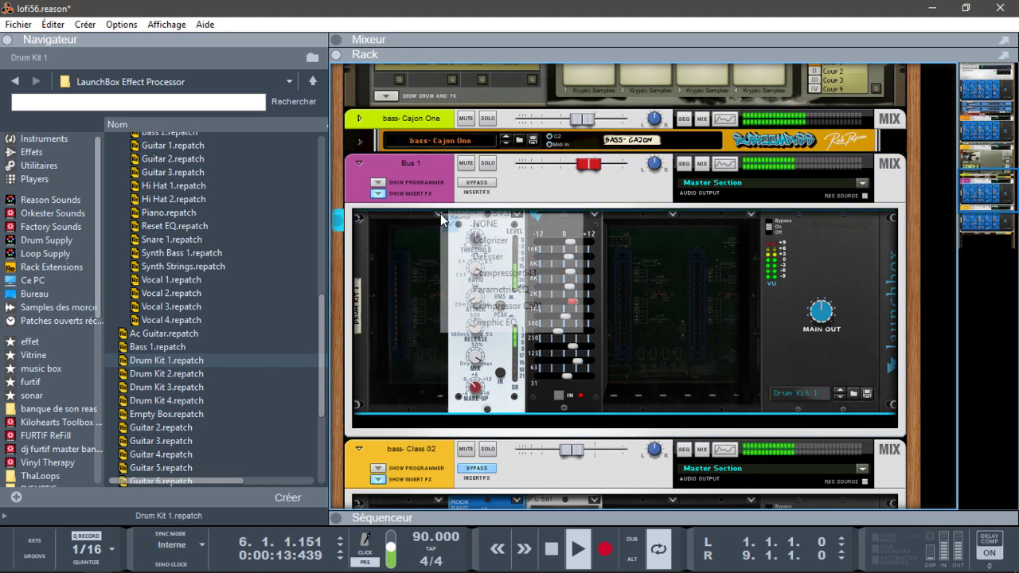
pyautogui.click(482, 239)
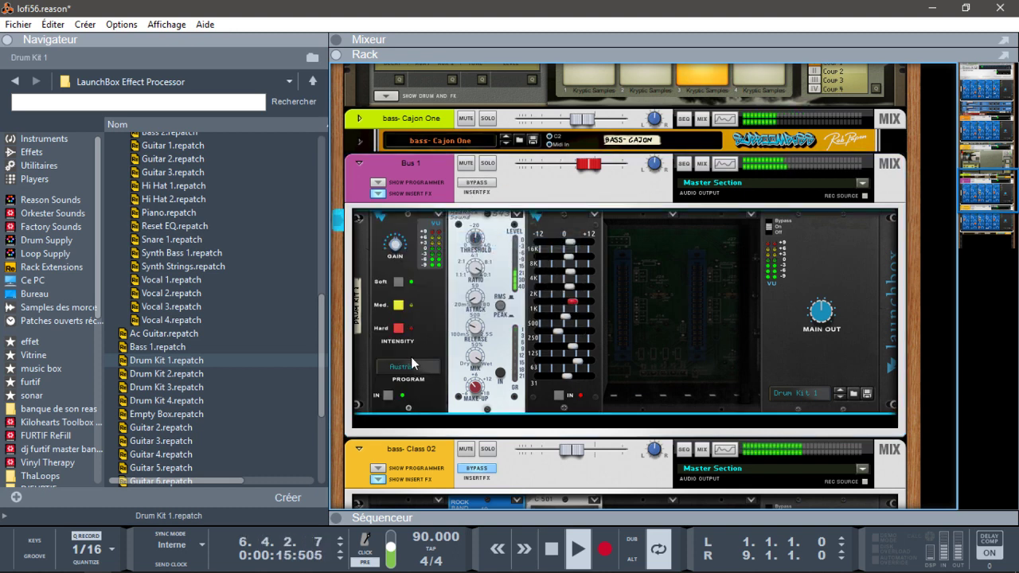
pyautogui.click(404, 332)
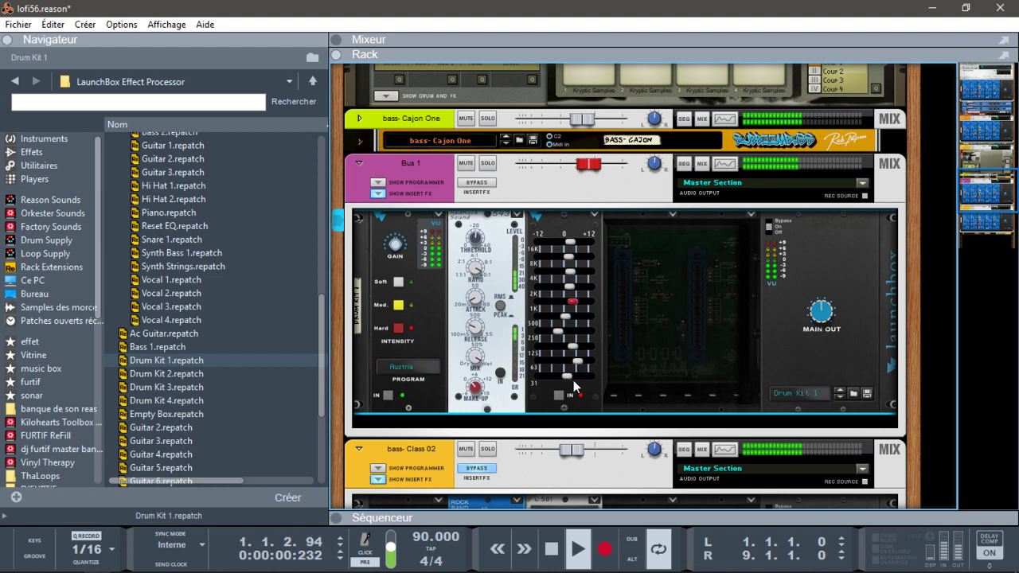
# Step: Raise the Graphic EQ's 31Hz band to 5.59 and try different settings on the remaining bands
pyautogui.moveTo(567, 375); pyautogui.dragTo(576, 375)
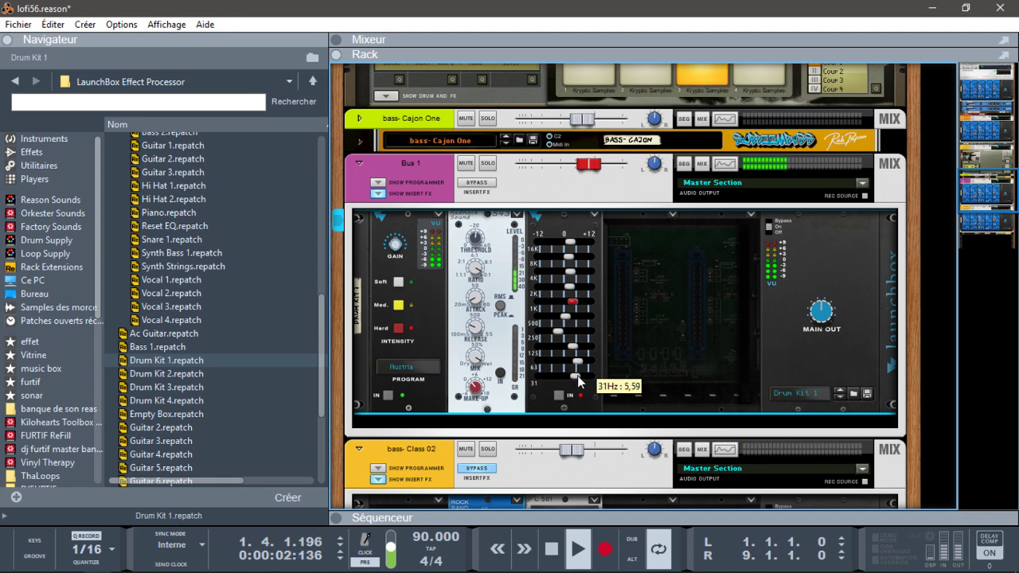
pyautogui.moveTo(570, 239); pyautogui.dragTo(572, 285)
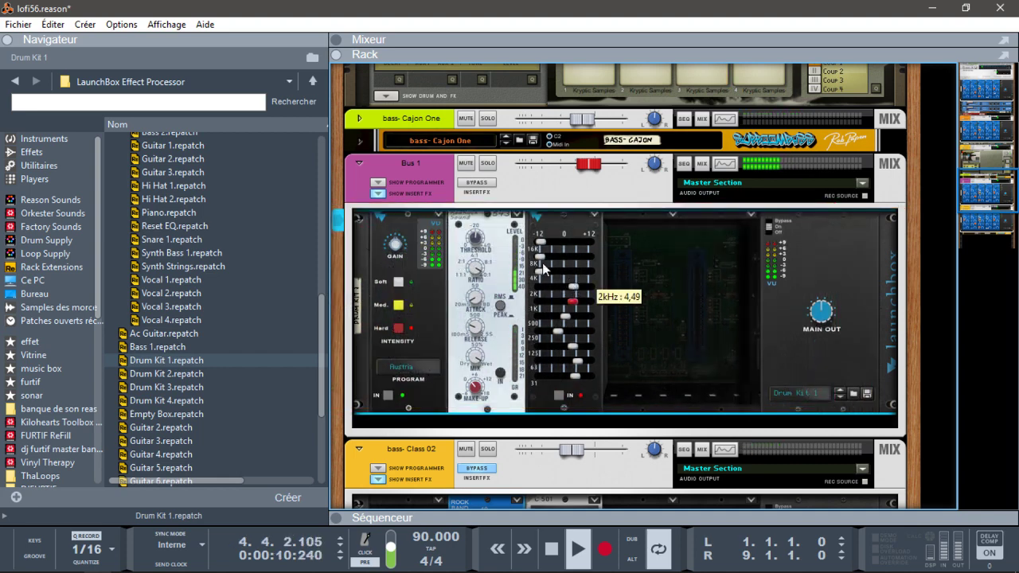
pyautogui.moveTo(541, 242); pyautogui.dragTo(568, 302)
pyautogui.click(542, 257)
pyautogui.moveTo(567, 317); pyautogui.dragTo(570, 358)
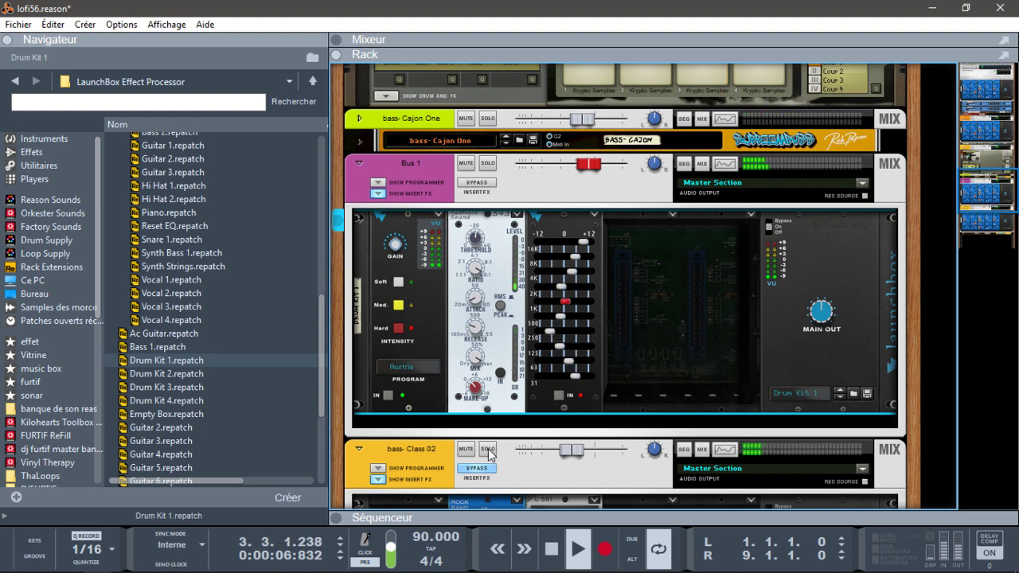
# Step: Solo Bus 1 and remove the Graphic EQ and the Compressor 543 from its LaunchBox
pyautogui.click(487, 163)
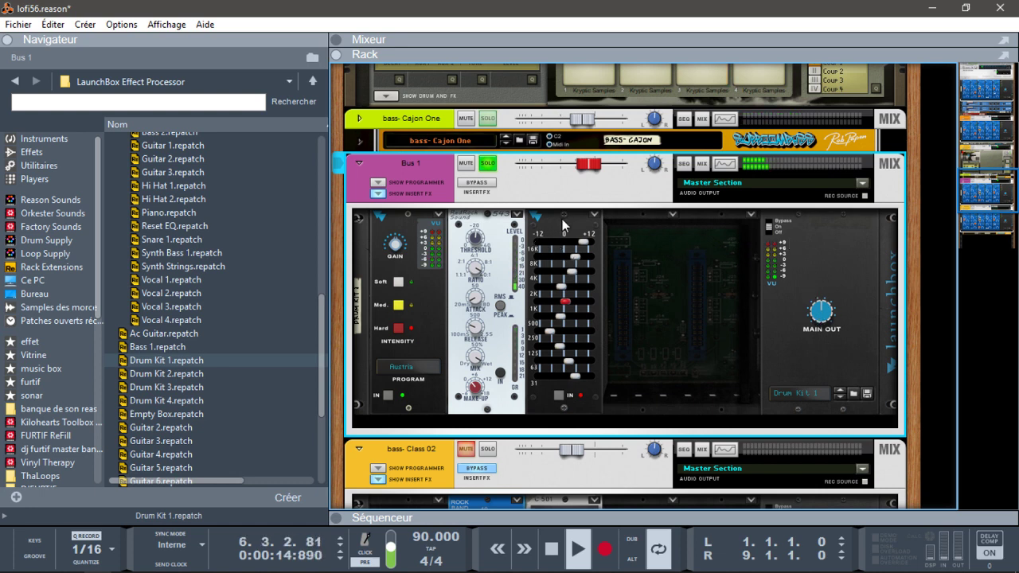
pyautogui.click(594, 214)
pyautogui.click(625, 223)
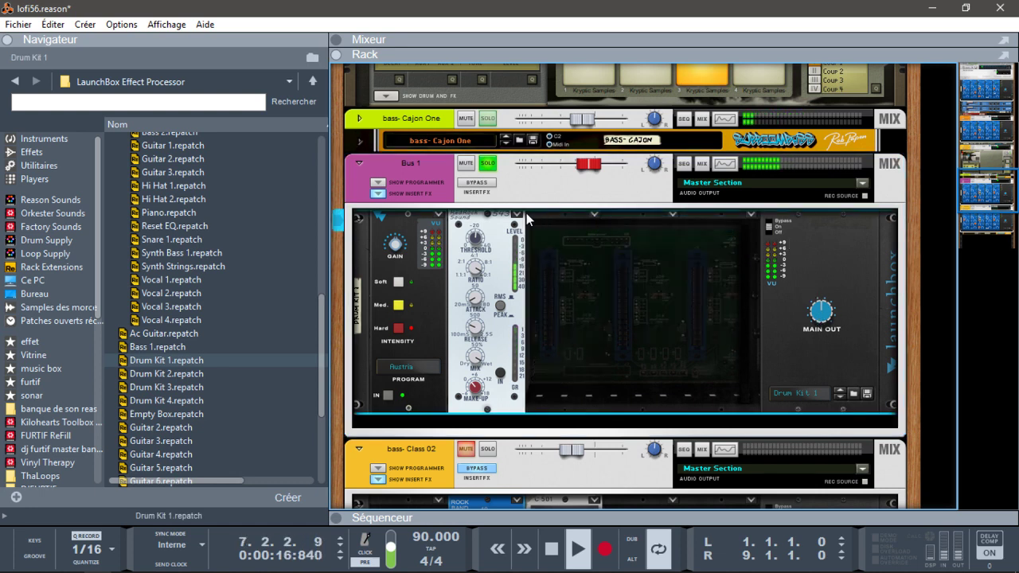
pyautogui.click(518, 214)
pyautogui.click(487, 222)
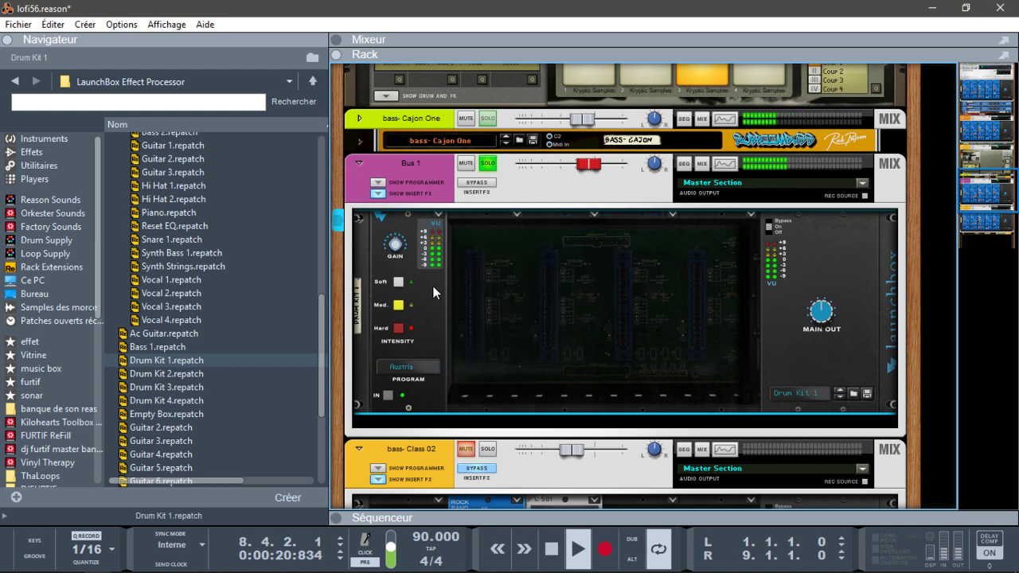
# Step: Set the Colorizer's gain to 3 dB at Hard intensity, try its Germany v1 and Japan programs, and choose Germany v2
pyautogui.click(397, 328)
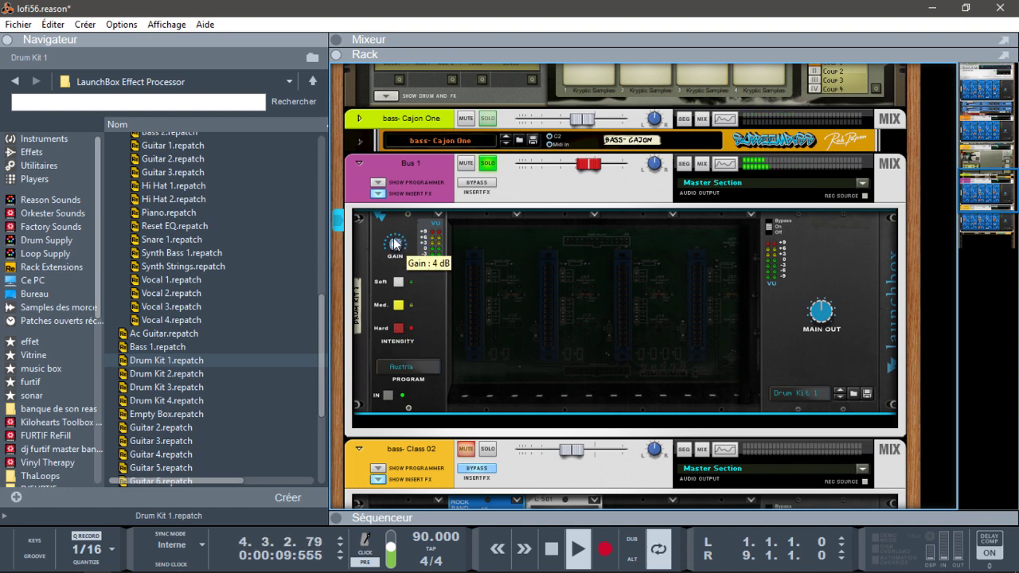
pyautogui.scroll(-1, 396, 243)
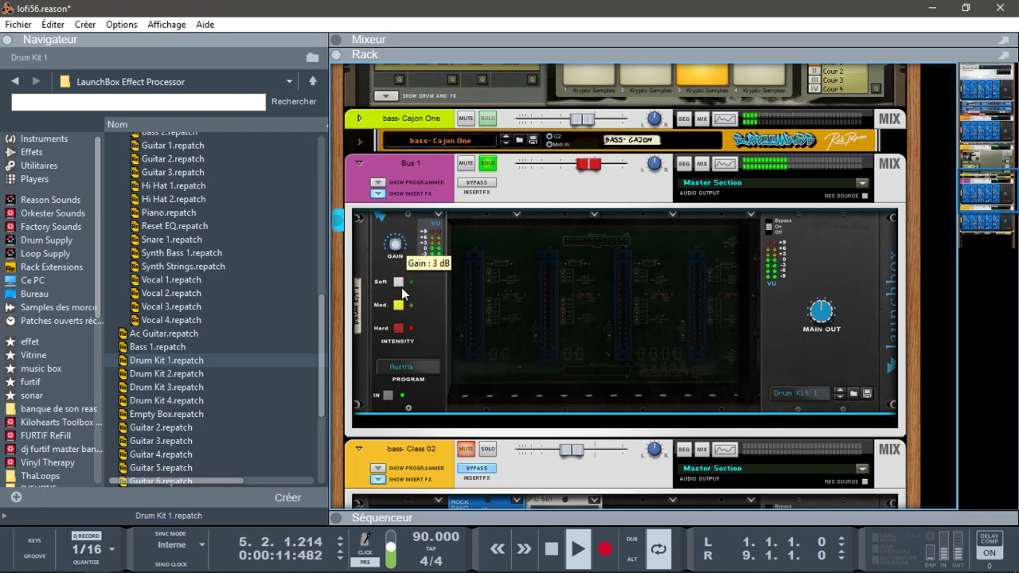
pyautogui.click(411, 370)
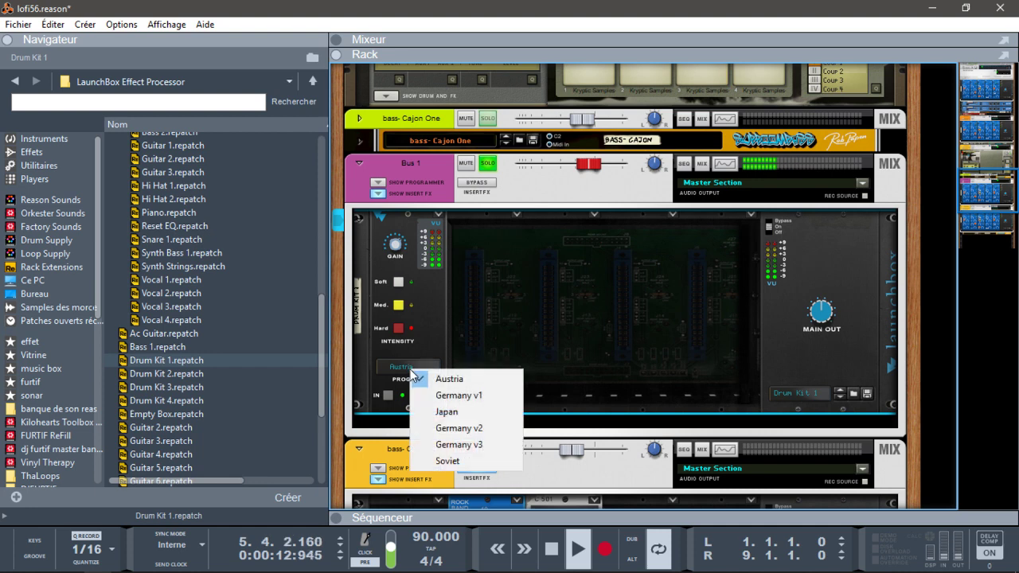
pyautogui.click(434, 395)
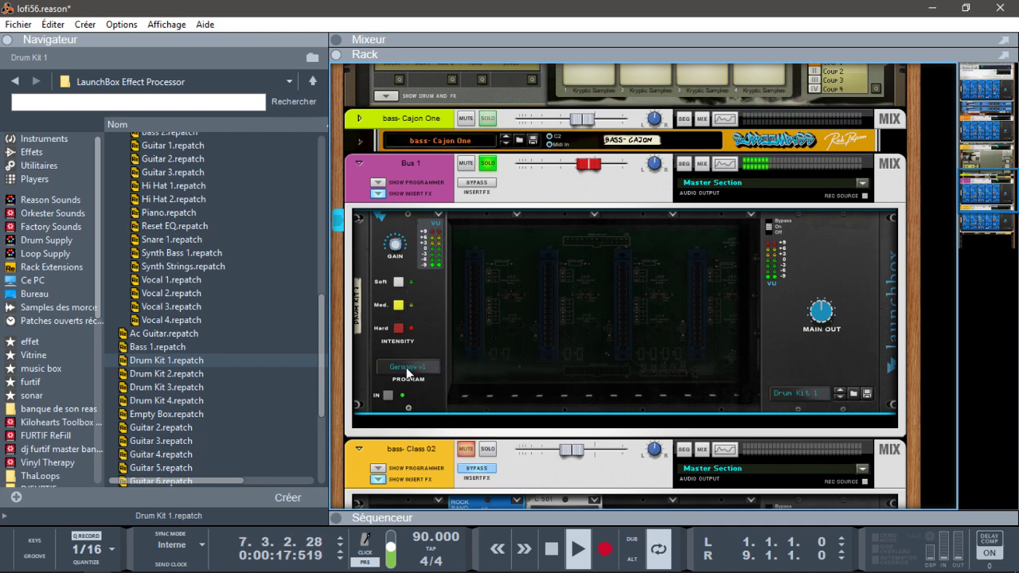
pyautogui.click(408, 371)
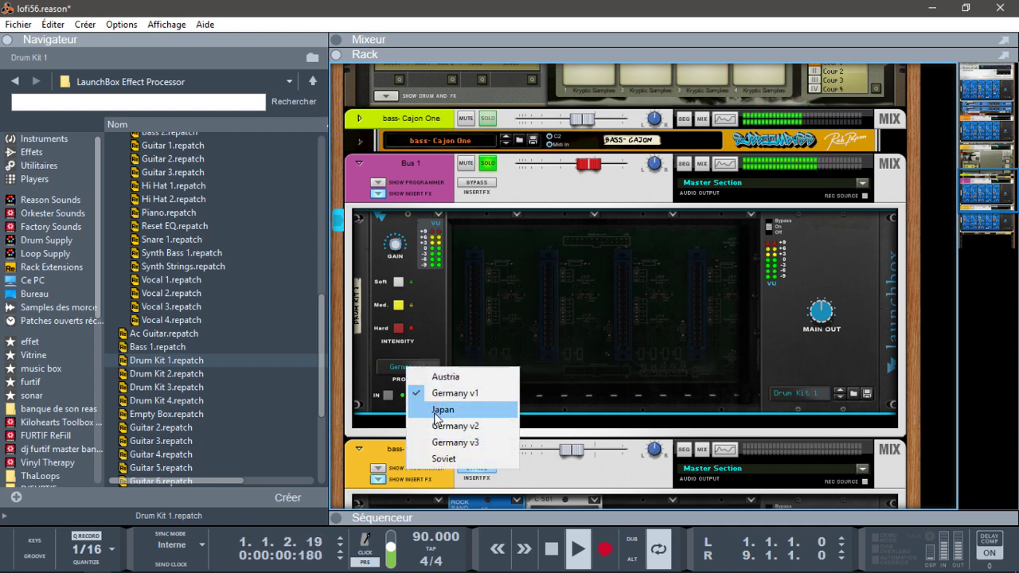
pyautogui.click(436, 410)
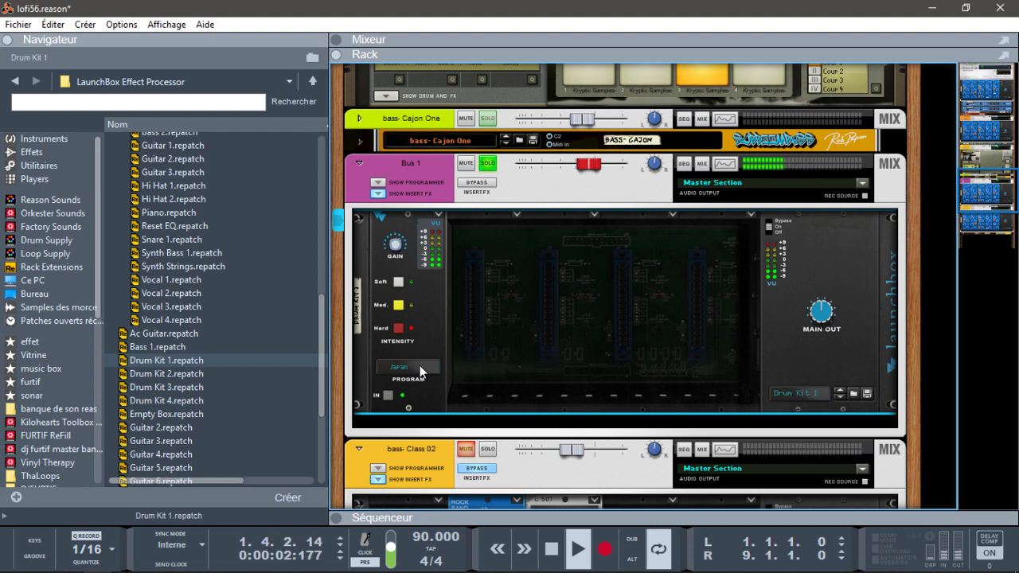
pyautogui.click(419, 366)
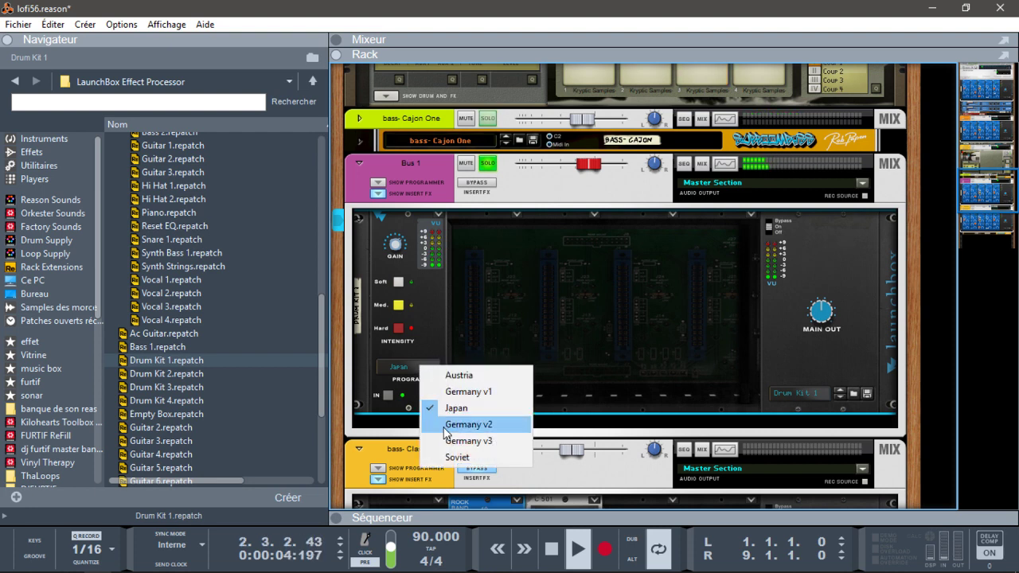
pyautogui.click(445, 426)
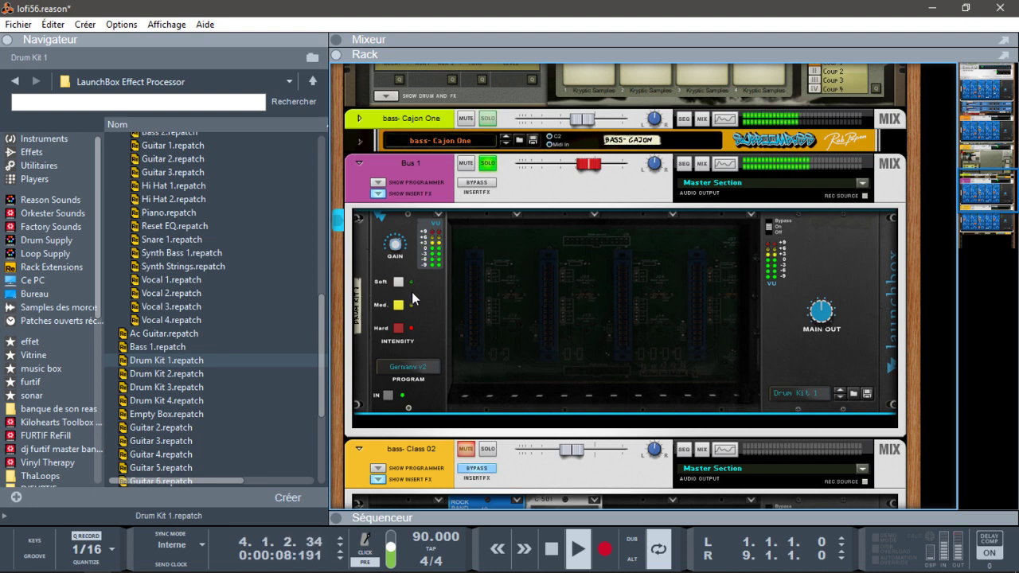
# Step: Add a Colorizer in the LaunchBox's second slot and replace it with a Parametric EQ
pyautogui.click(513, 215)
pyautogui.click(554, 241)
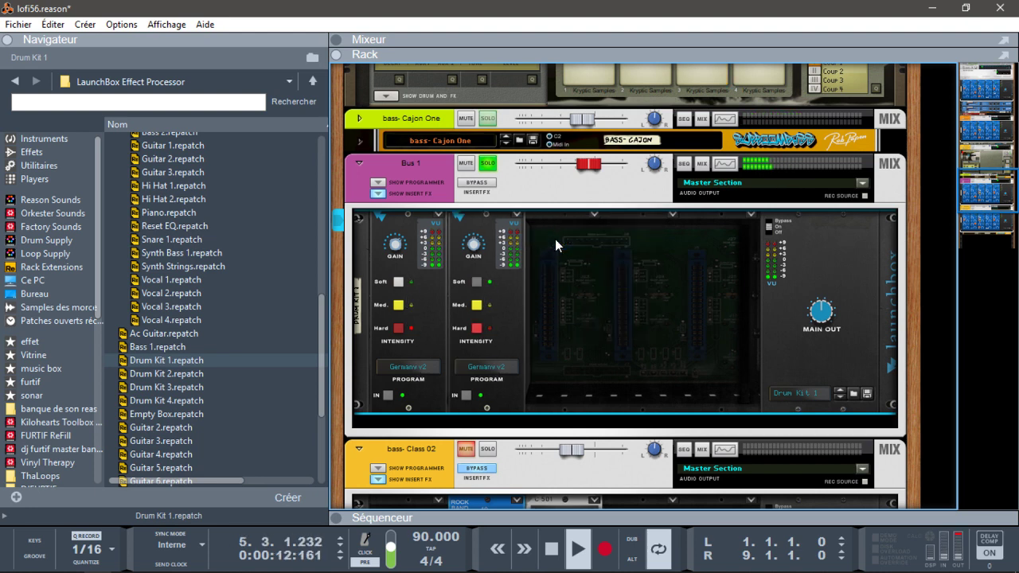
pyautogui.click(518, 215)
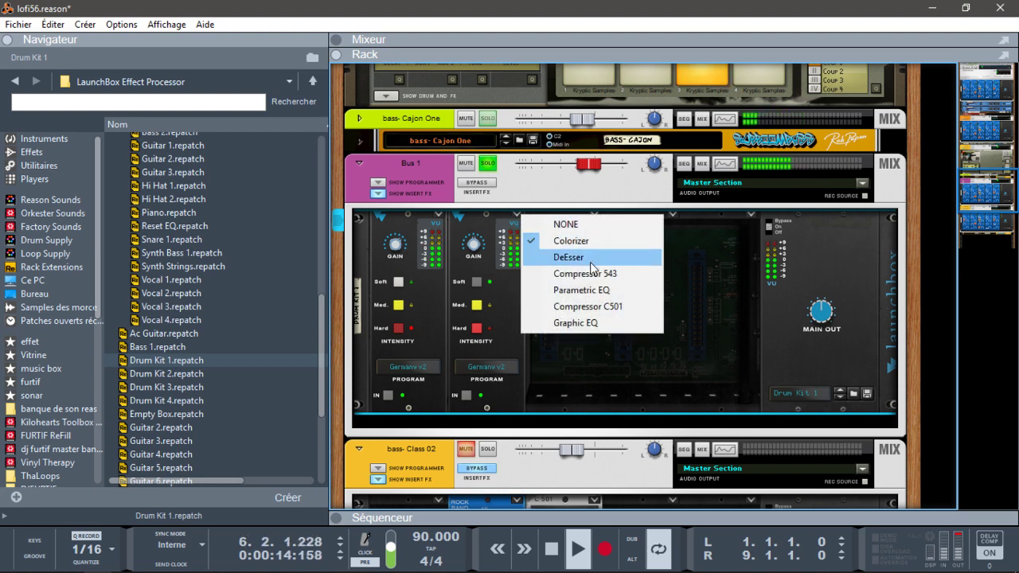
pyautogui.click(594, 291)
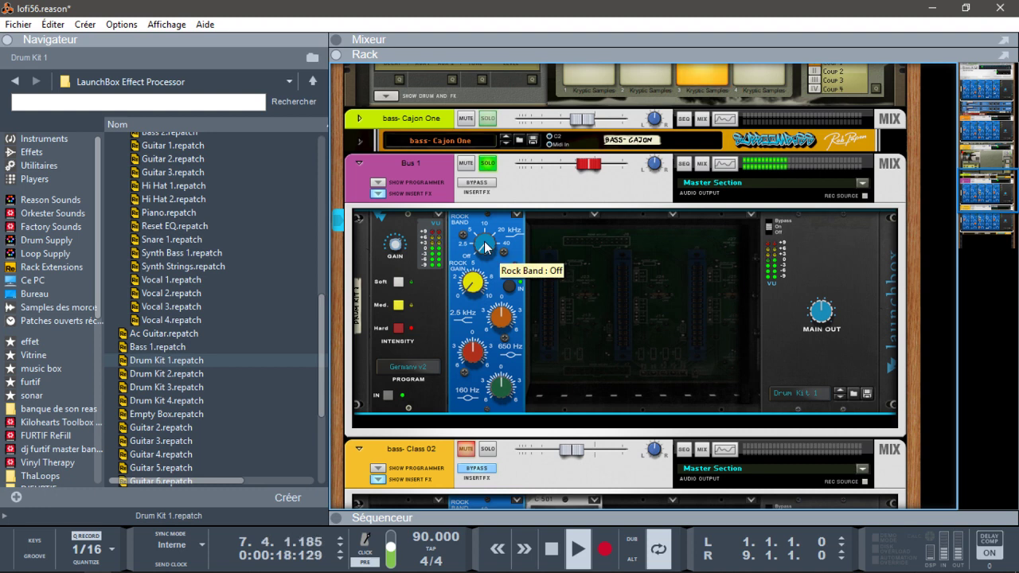
# Step: Set the Parametric EQ's Rock Band to 5kHz, raise its Rock Gain, and set the 160Hz band to 3.9 dB
pyautogui.moveTo(485, 247); pyautogui.dragTo(478, 228)
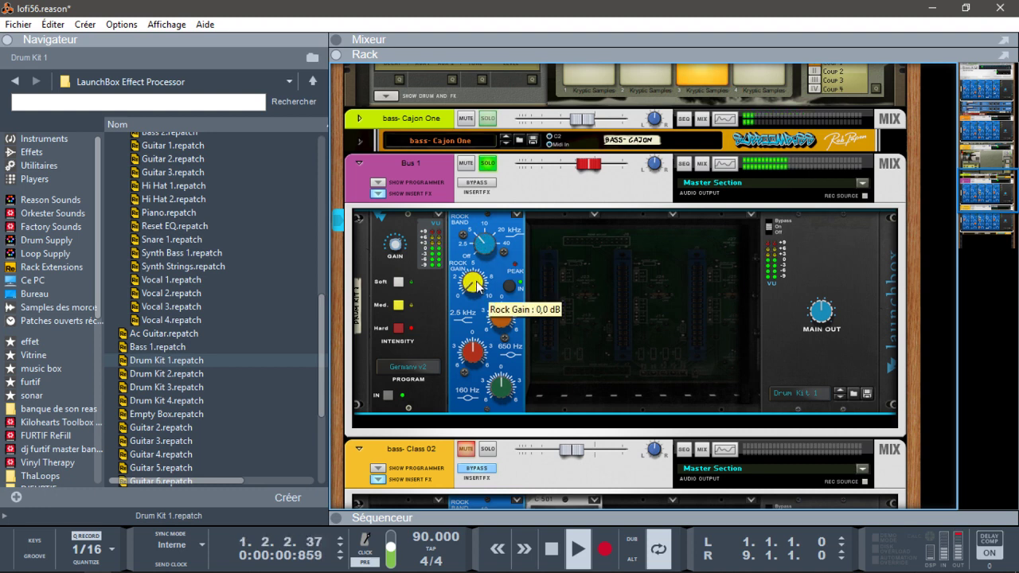
pyautogui.moveTo(475, 253)
pyautogui.mouseDown()
pyautogui.moveTo(480, 273)
pyautogui.moveTo(479, 250)
pyautogui.mouseUp()
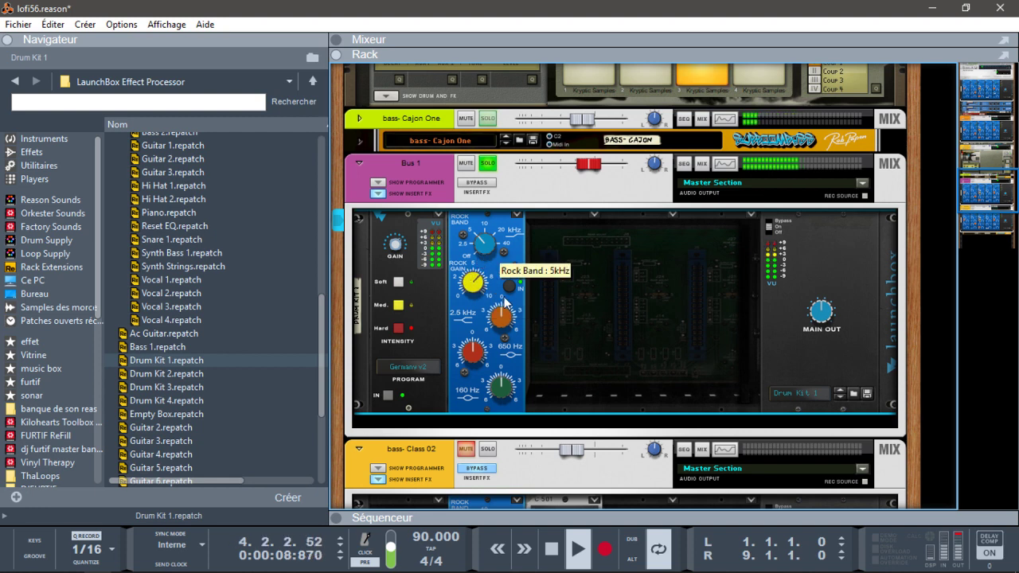
pyautogui.moveTo(497, 314); pyautogui.dragTo(489, 373)
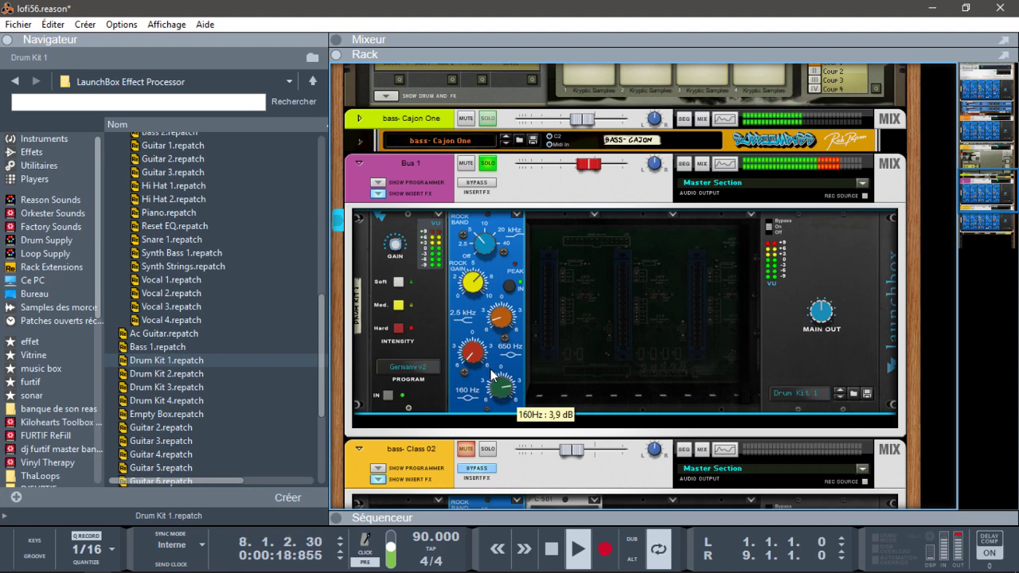
# Step: Raise the 650 Hz band, set the Rock Gain to 5.9 dB, readjust the 2500Hz band and set the Rock Band to 40kHz
pyautogui.moveTo(470, 344); pyautogui.dragTo(500, 318)
pyautogui.moveTo(476, 356); pyautogui.dragTo(476, 340)
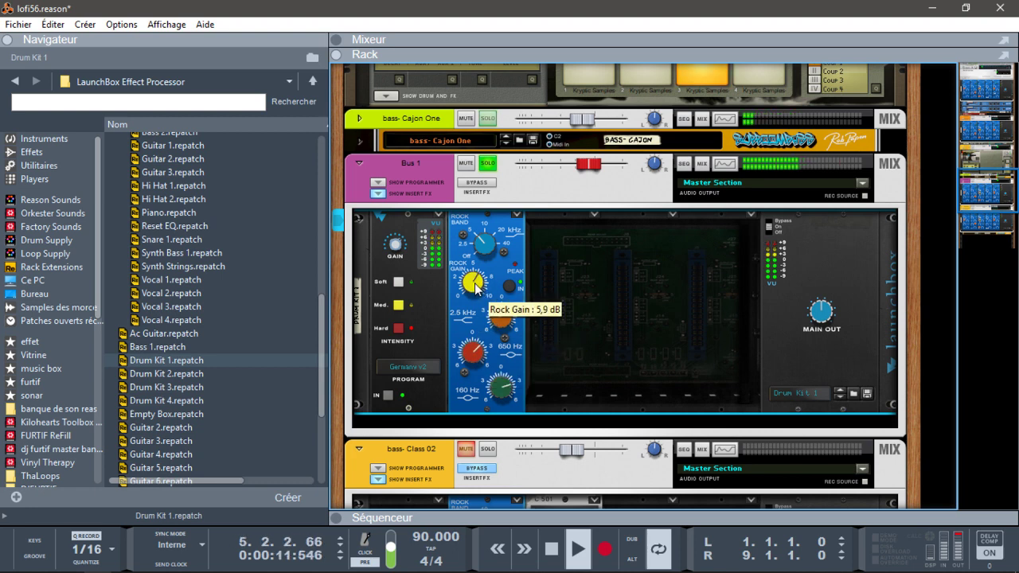
pyautogui.moveTo(503, 321); pyautogui.dragTo(502, 304)
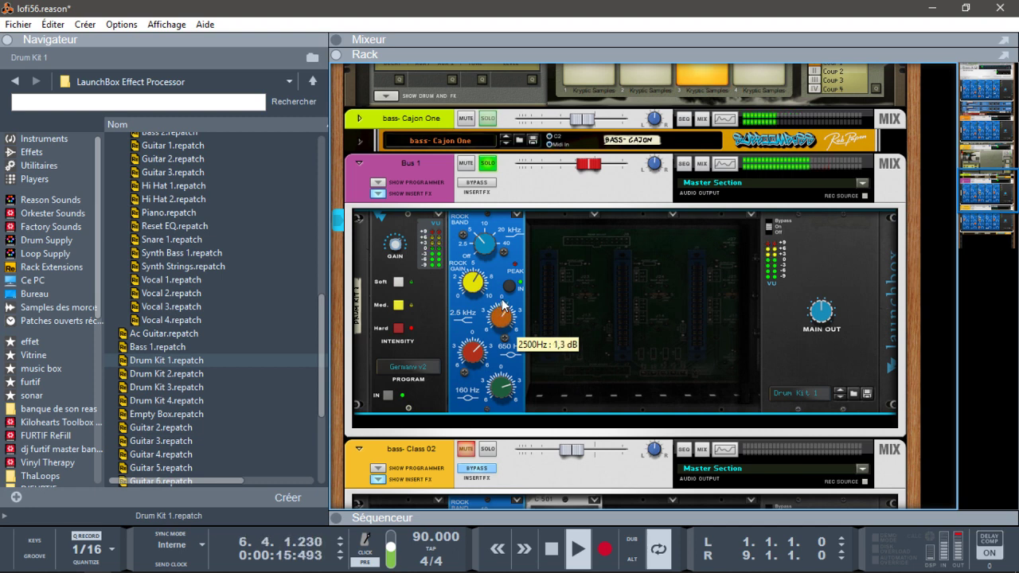
pyautogui.moveTo(481, 242); pyautogui.dragTo(480, 230)
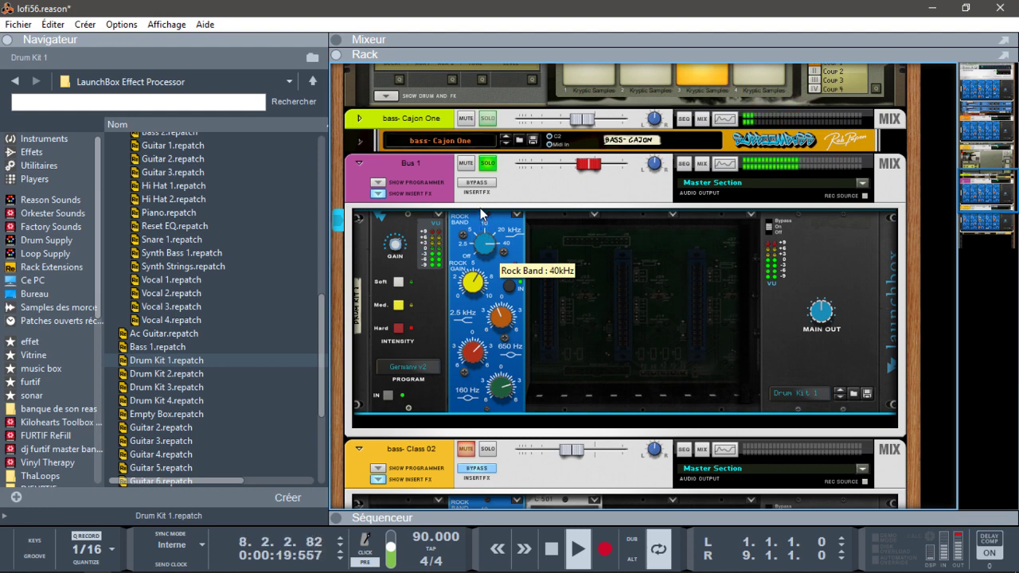
# Step: Set the Parametric EQ's 2500Hz band to 0.0 dB and add a Compressor 543 in the LaunchBox's third slot
pyautogui.moveTo(504, 345); pyautogui.dragTo(503, 318)
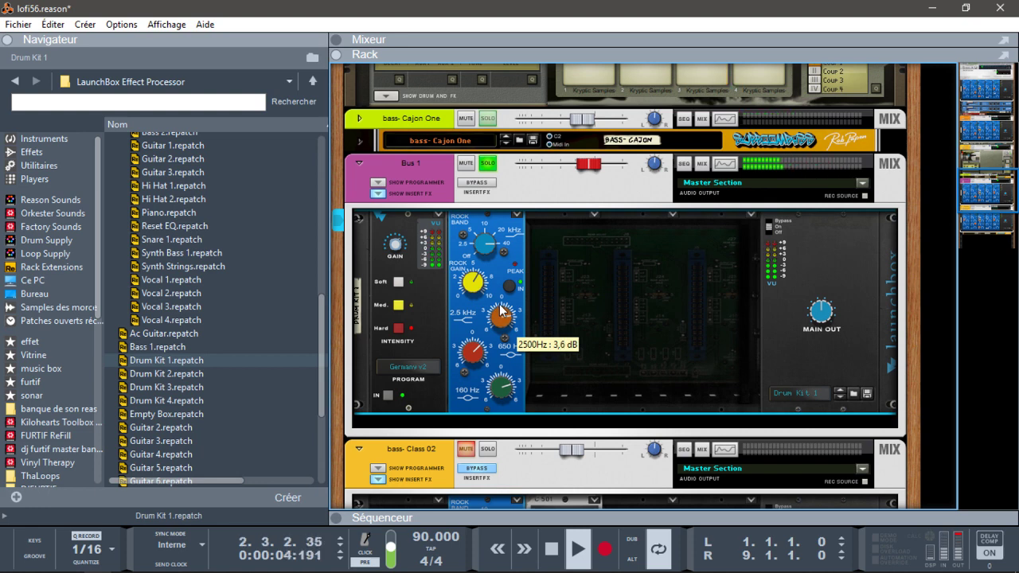
pyautogui.moveTo(500, 305); pyautogui.dragTo(502, 318)
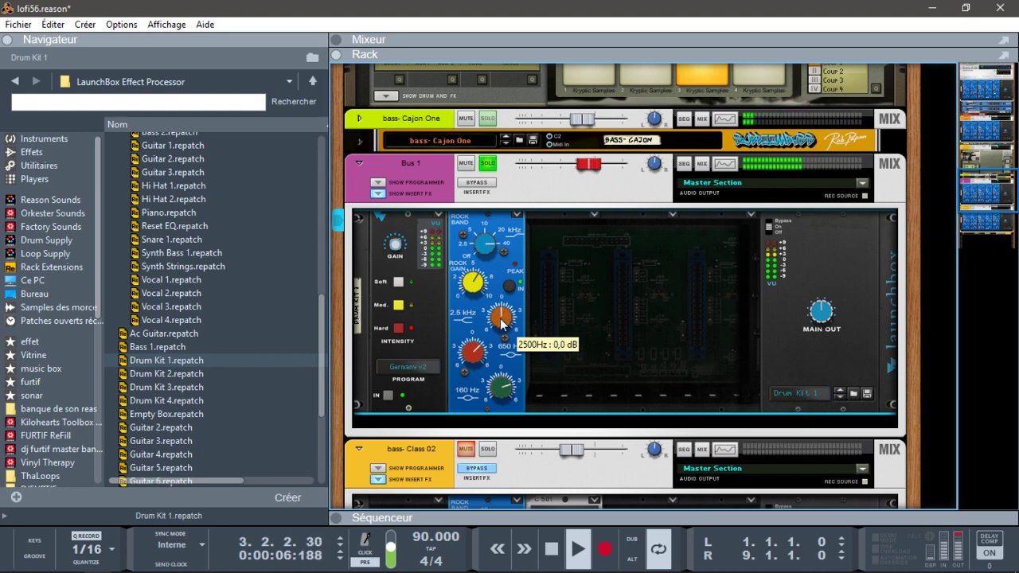
pyautogui.click(593, 215)
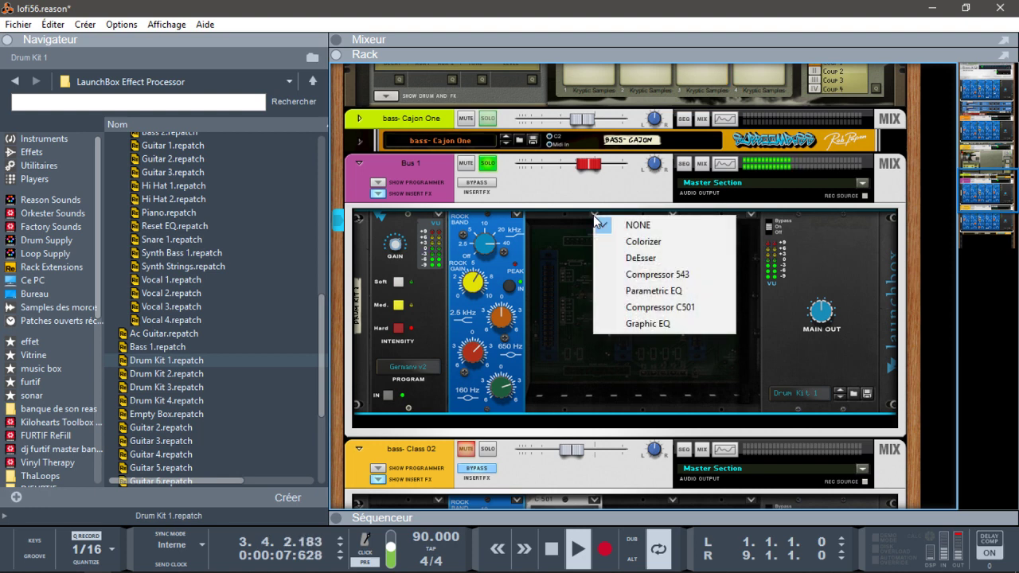
pyautogui.click(663, 279)
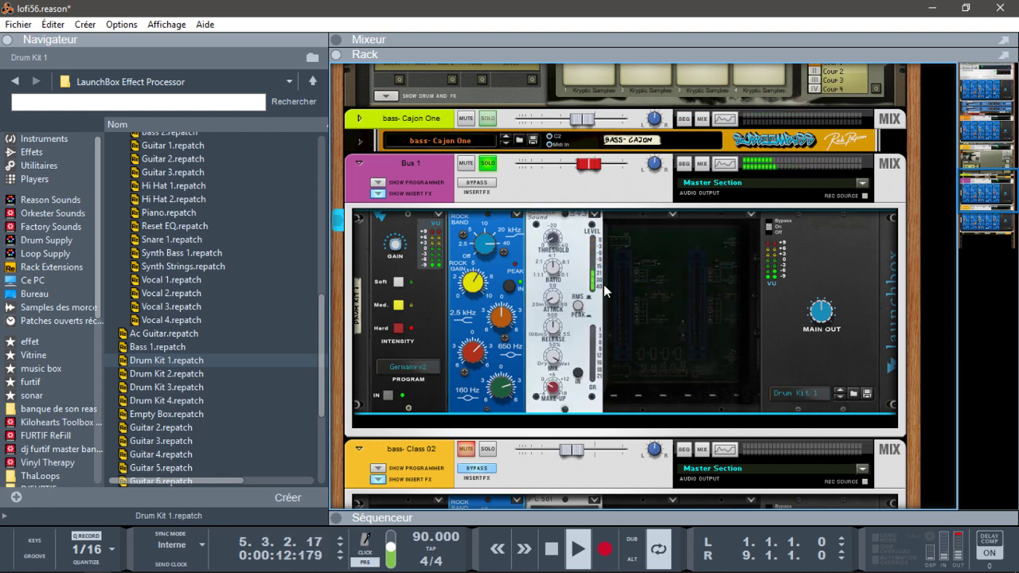
# Step: Try the Compressor 543's threshold at -40 dB, readjust its threshold and attack, and set the makeup to 5 dB
pyautogui.moveTo(552, 237)
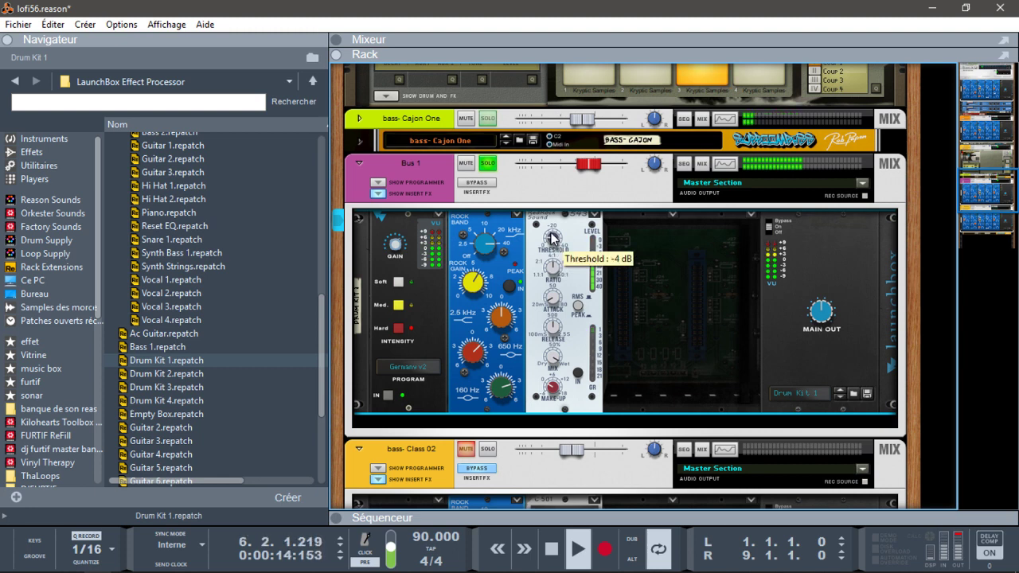
pyautogui.moveTo(551, 233)
pyautogui.mouseDown()
pyautogui.moveTo(550, 219)
pyautogui.moveTo(549, 230)
pyautogui.mouseUp()
pyautogui.moveTo(554, 279); pyautogui.dragTo(554, 202)
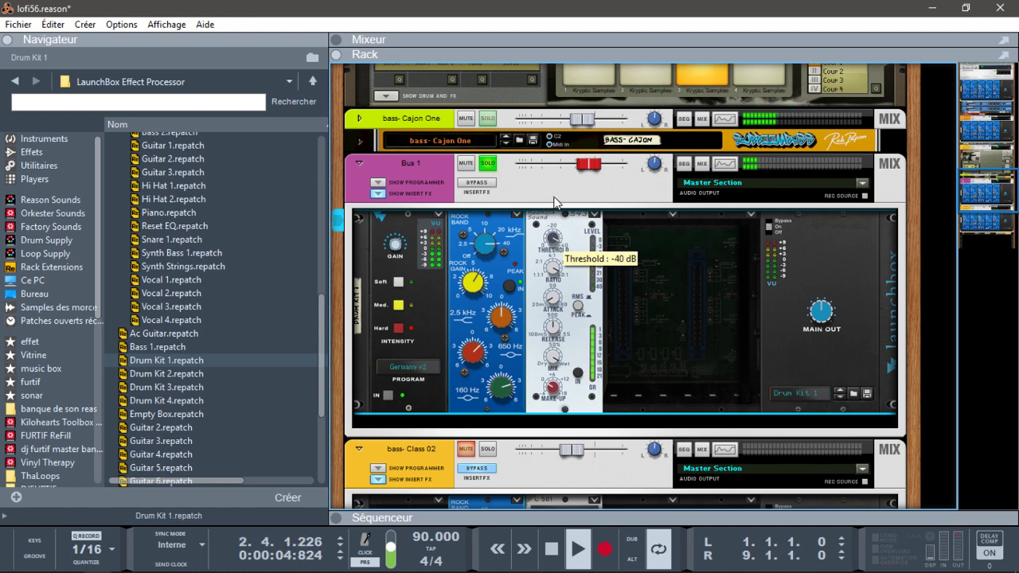
pyautogui.moveTo(559, 214); pyautogui.dragTo(575, 243)
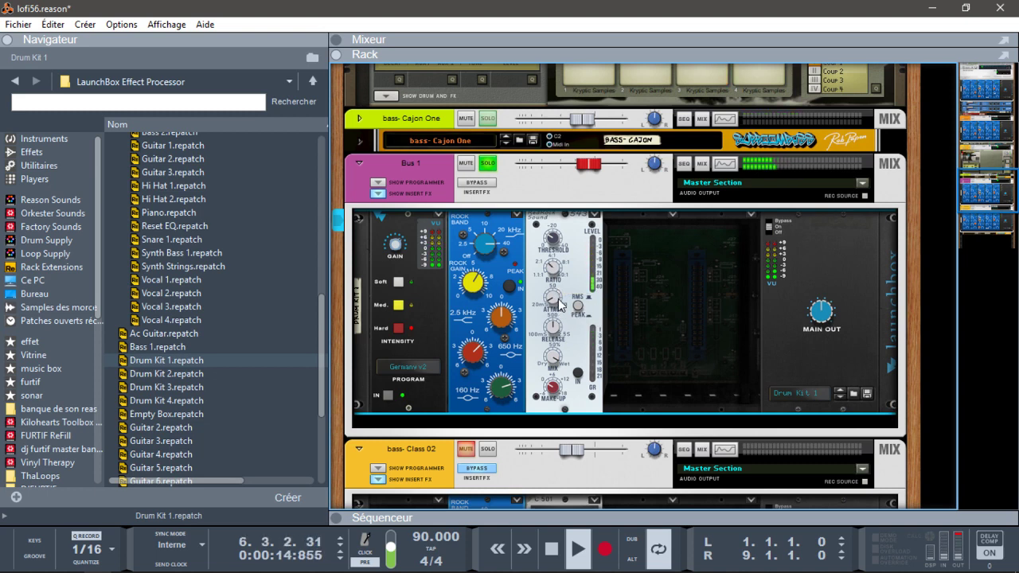
pyautogui.moveTo(555, 300); pyautogui.dragTo(556, 293)
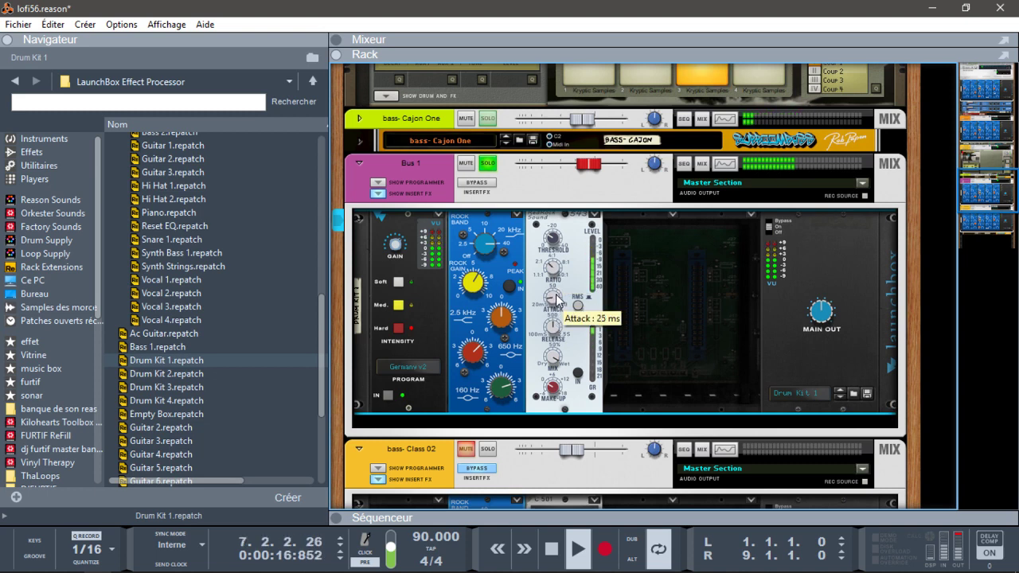
pyautogui.moveTo(555, 337); pyautogui.dragTo(553, 387)
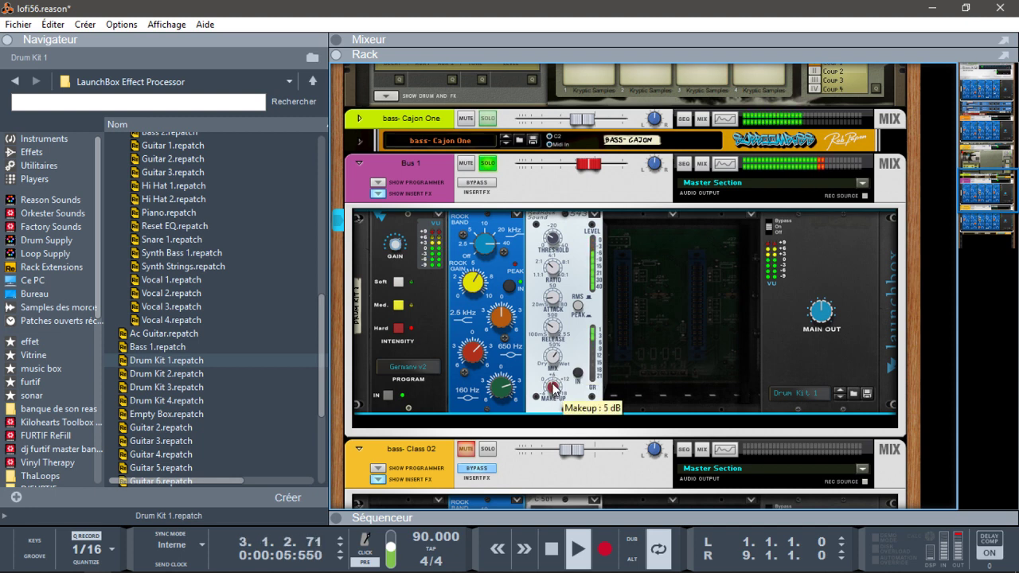
# Step: Compare Bus 1 with its insert effects bypassed and active, setting the Parametric EQ's 160Hz band to 0.9 dB between comparisons
pyautogui.click(480, 182)
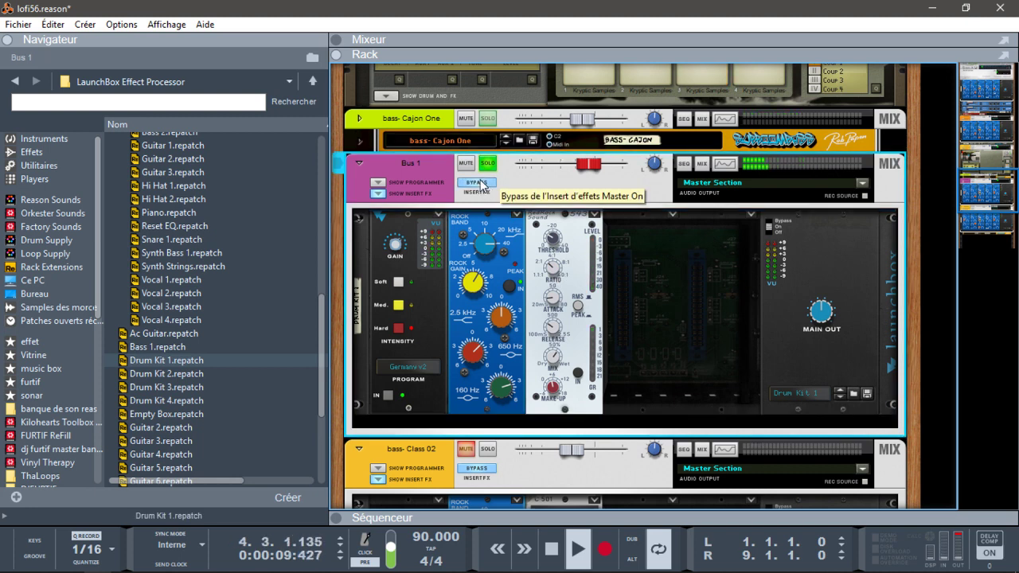
pyautogui.click(480, 182)
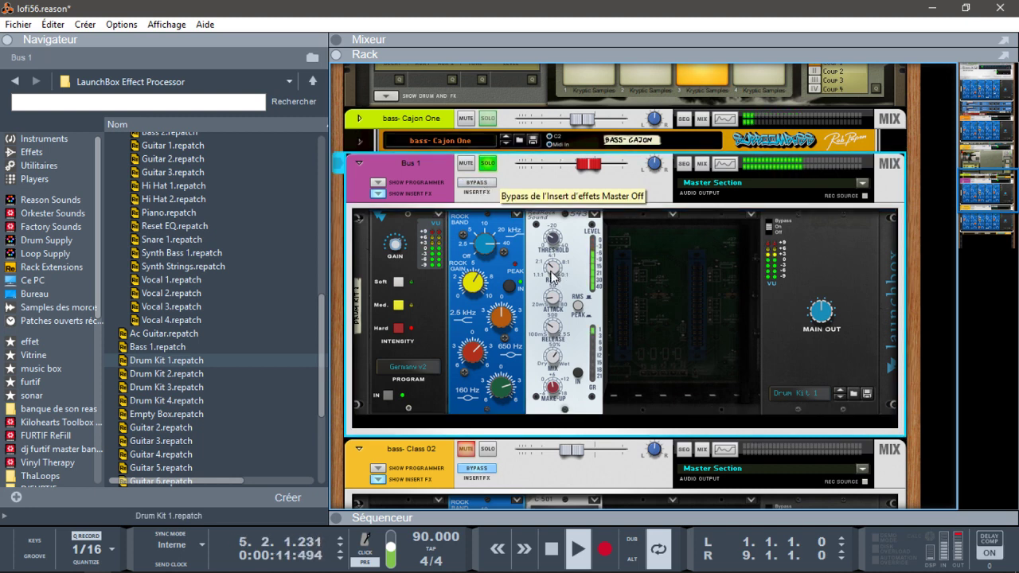
pyautogui.click(499, 395)
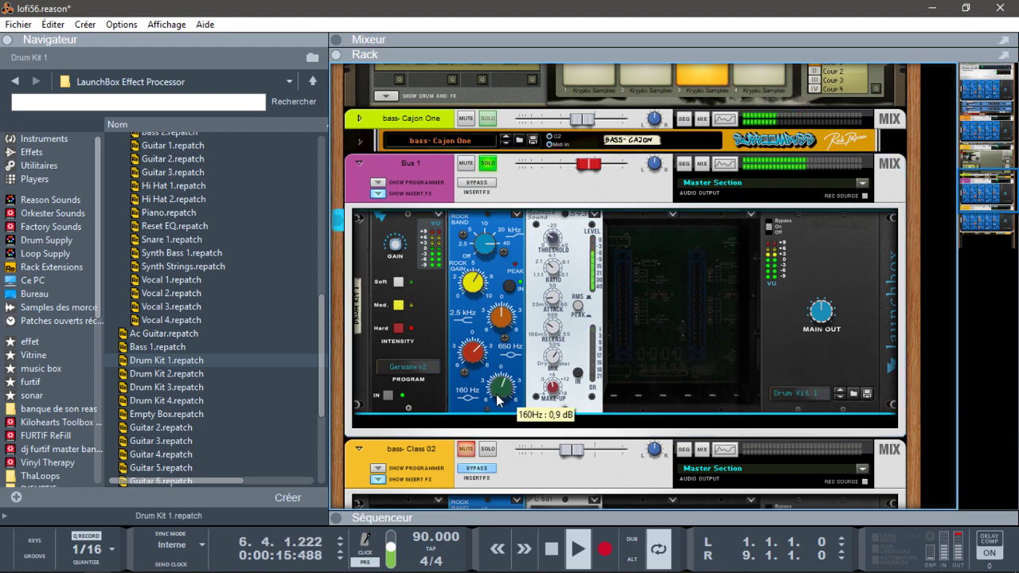
pyautogui.click(487, 186)
pyautogui.click(487, 186)
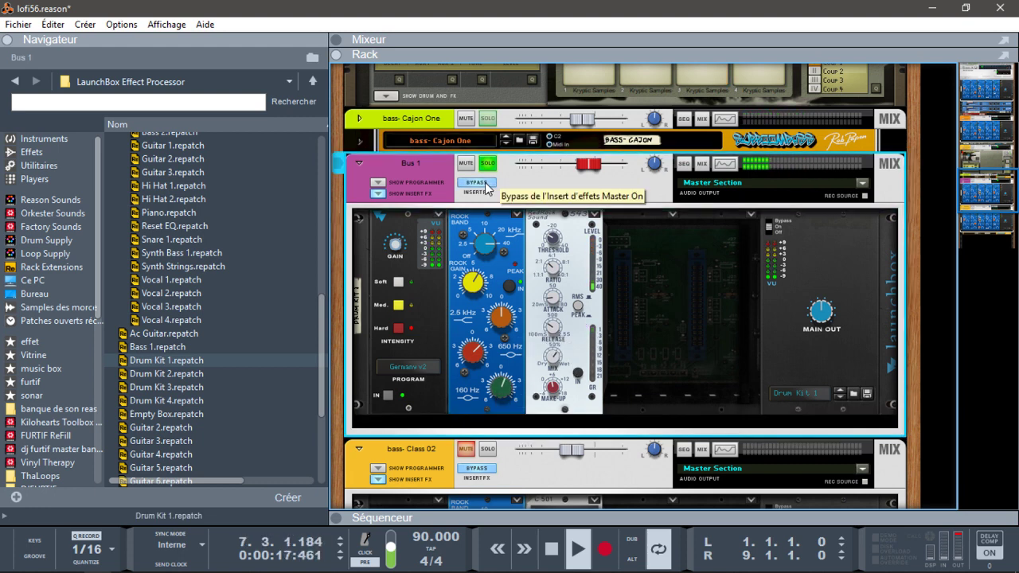
pyautogui.click(488, 185)
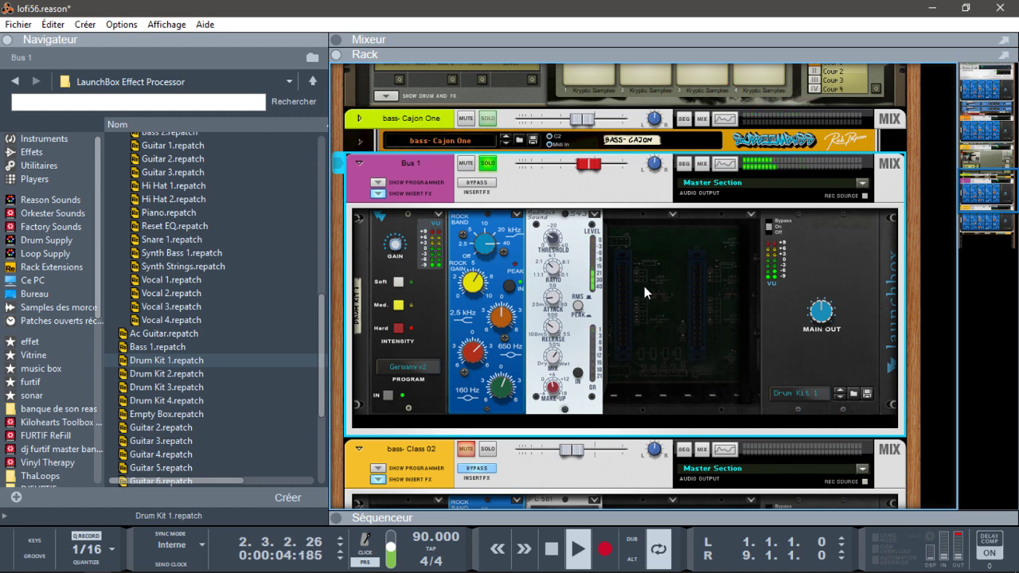
# Step: Step the Bus 1 LaunchBox through the Drum Kit 2, Drum Kit 3 and Drum Kit 4 patches
pyautogui.click(838, 395)
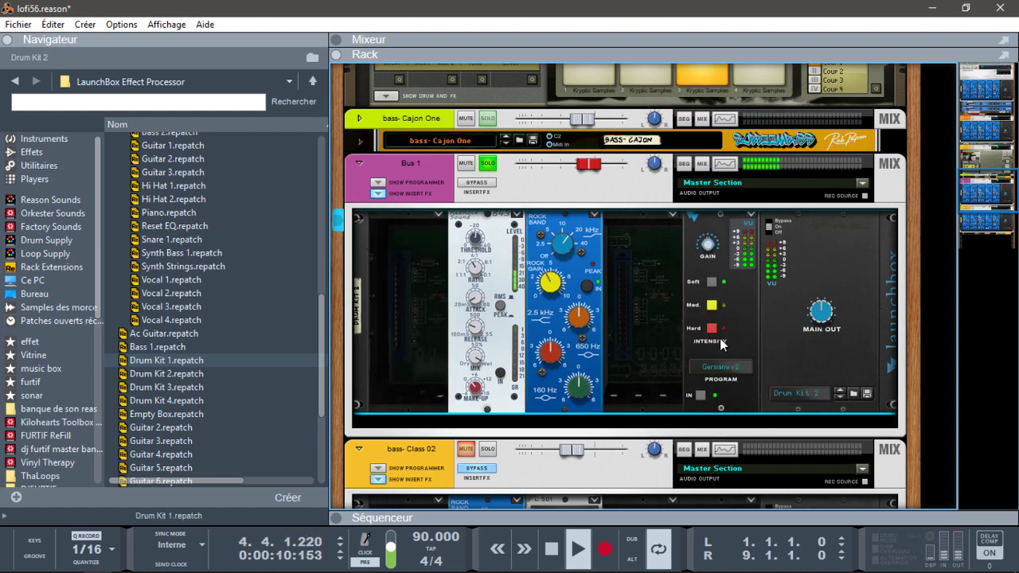
pyautogui.click(838, 396)
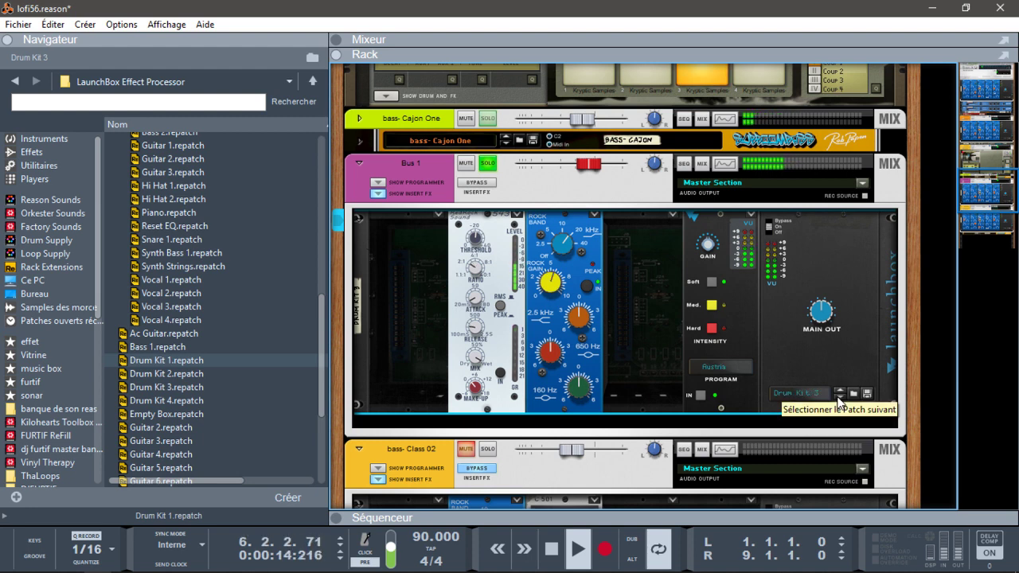
pyautogui.click(838, 395)
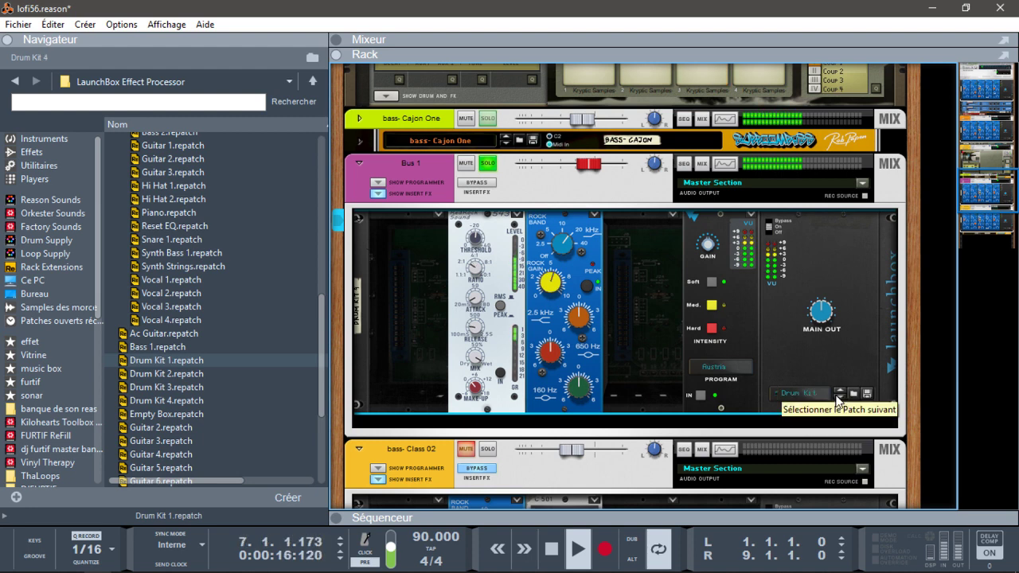
# Step: Adjust Drum Kit 4's Graphic EQ by raising the 31 Hz and 500 Hz bands and lowering the 1 kHz band
pyautogui.moveTo(549, 273); pyautogui.dragTo(579, 248)
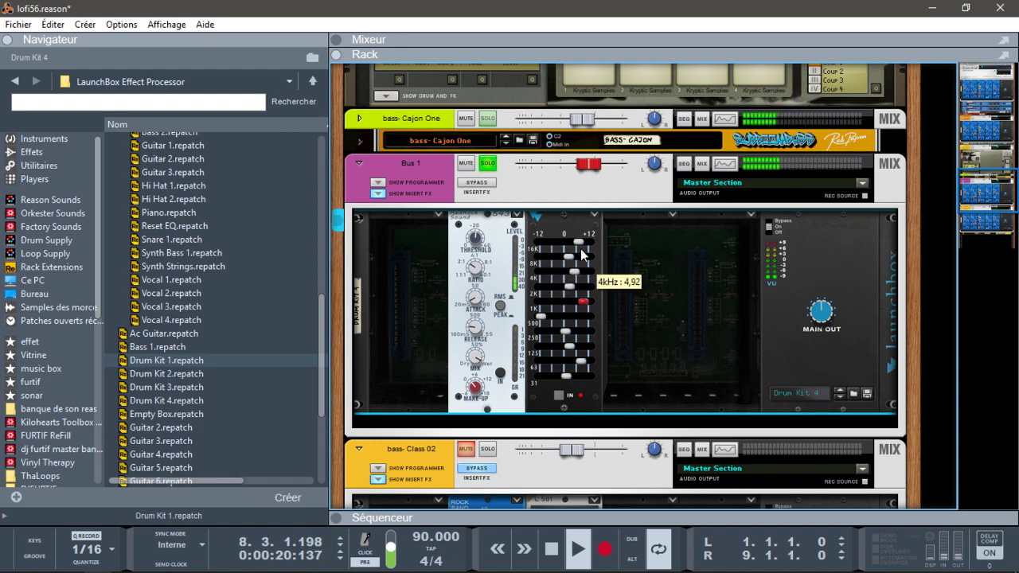
pyautogui.moveTo(575, 380); pyautogui.dragTo(593, 378)
pyautogui.moveTo(542, 320); pyautogui.dragTo(567, 317)
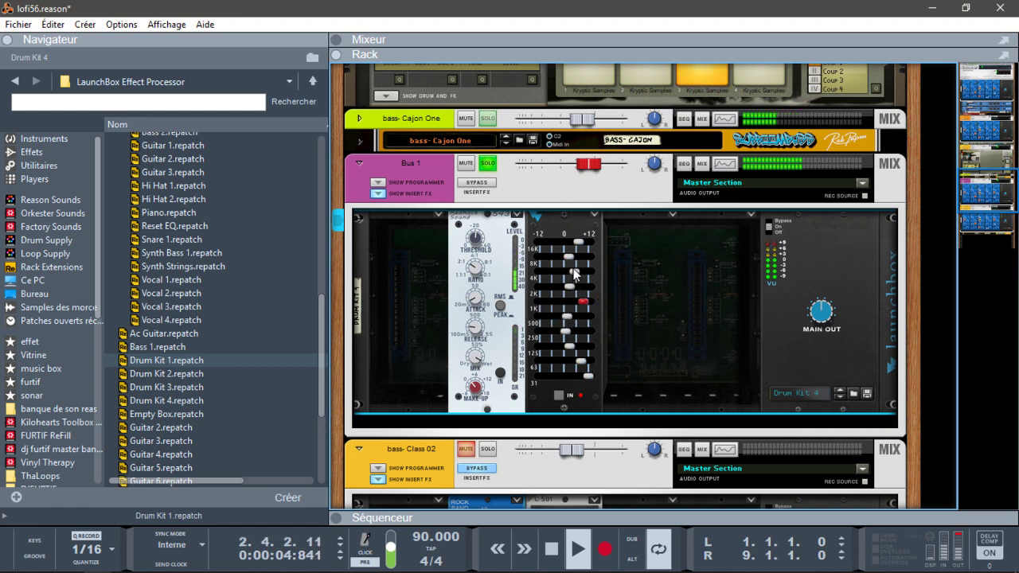
pyautogui.moveTo(582, 301); pyautogui.dragTo(557, 302)
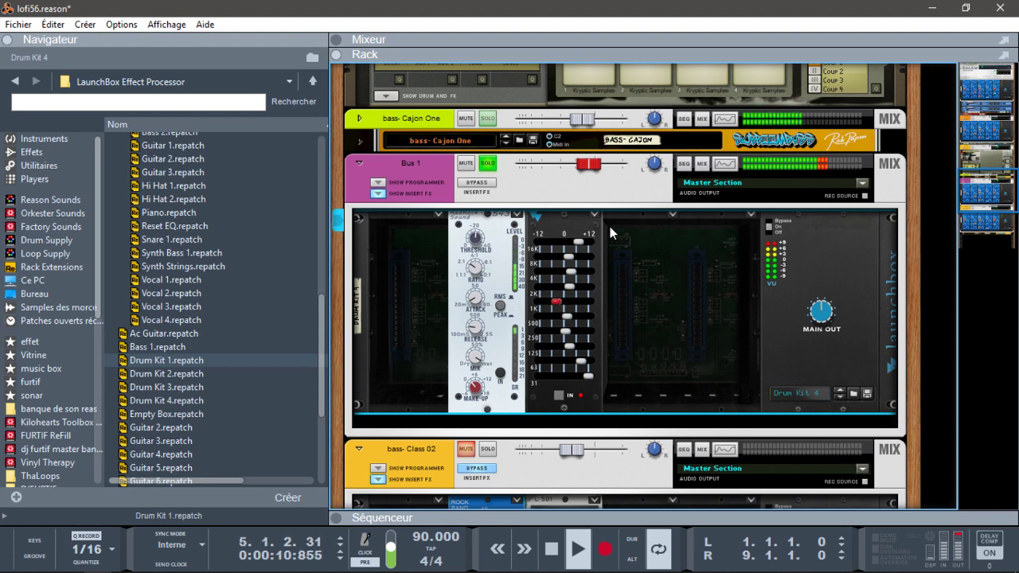
# Step: Return to the Drum Kit 3 patch and set its Colorizer to the Germany v3 program, 3 dB gain and Hard intensity
pyautogui.click(838, 390)
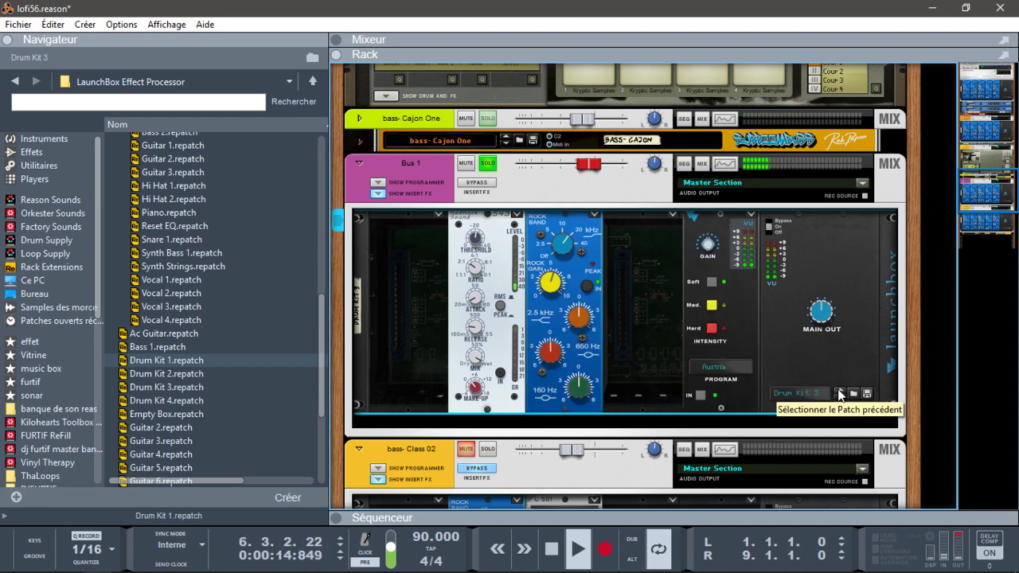
pyautogui.click(721, 368)
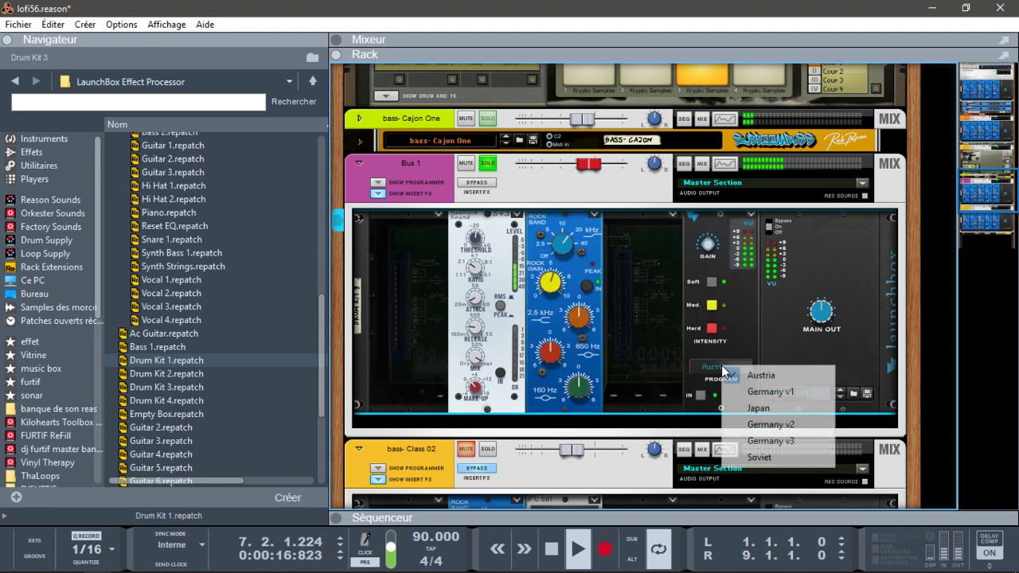
pyautogui.click(782, 441)
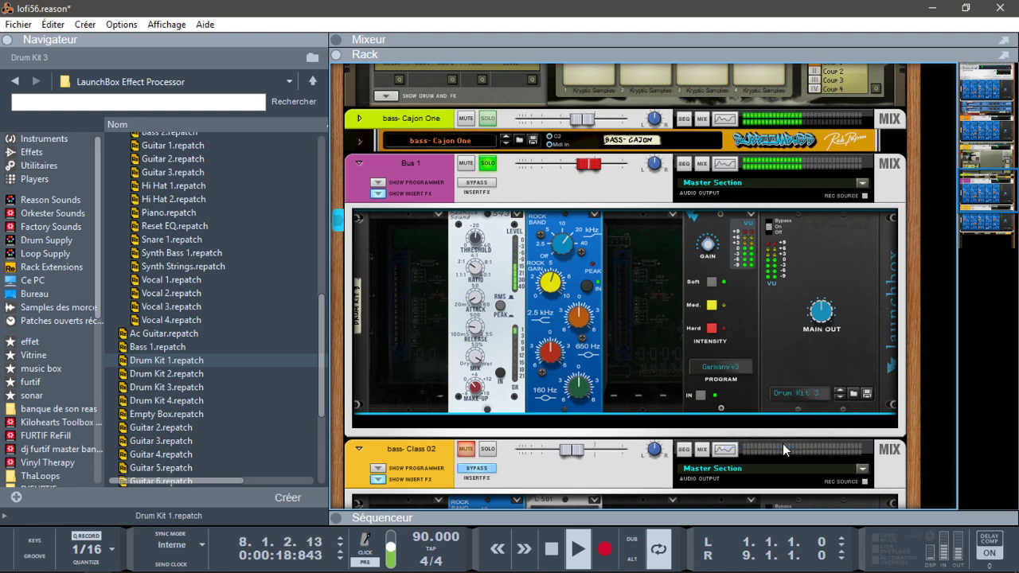
pyautogui.moveTo(705, 244); pyautogui.dragTo(702, 241)
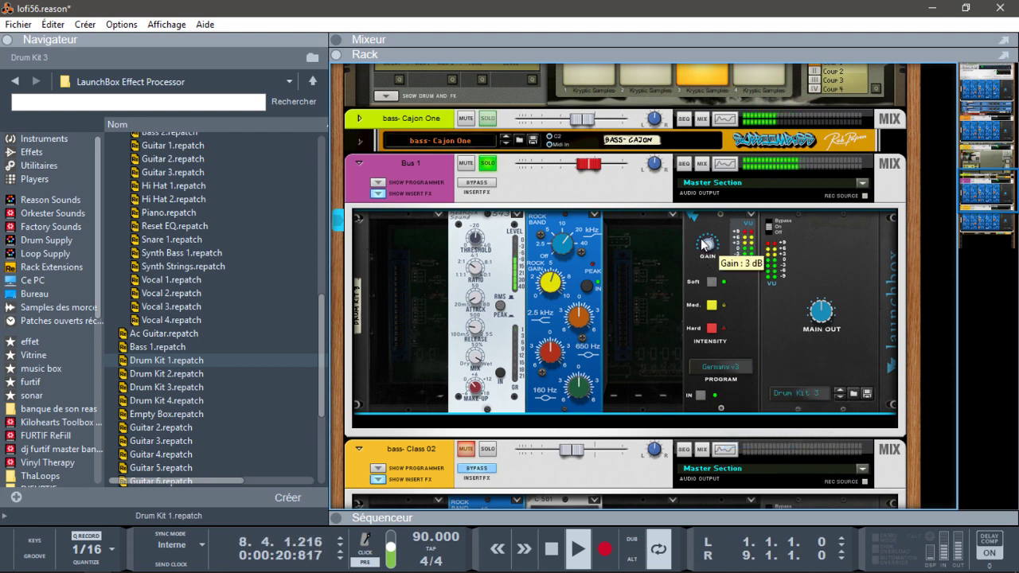
pyautogui.click(713, 303)
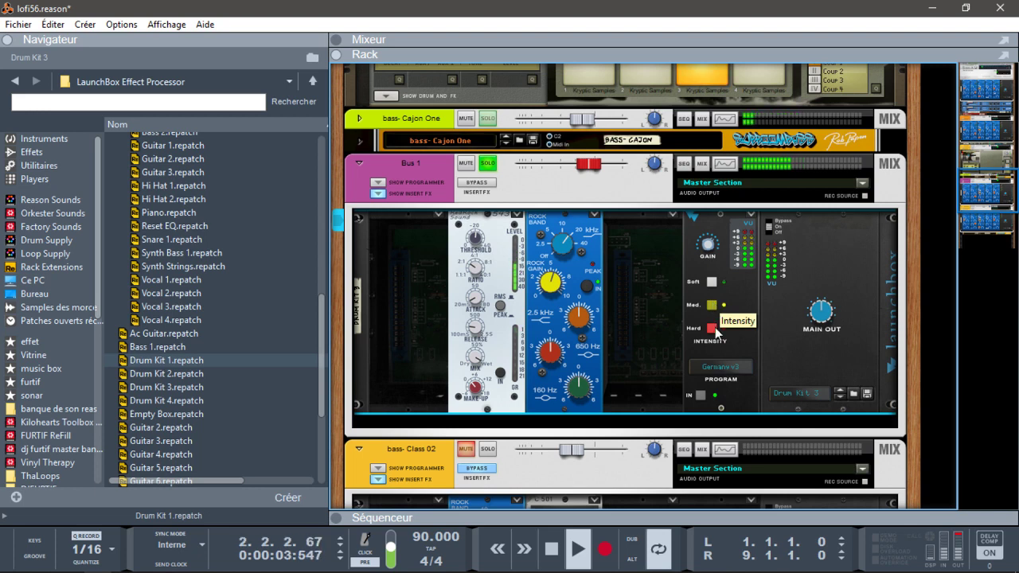
pyautogui.click(711, 327)
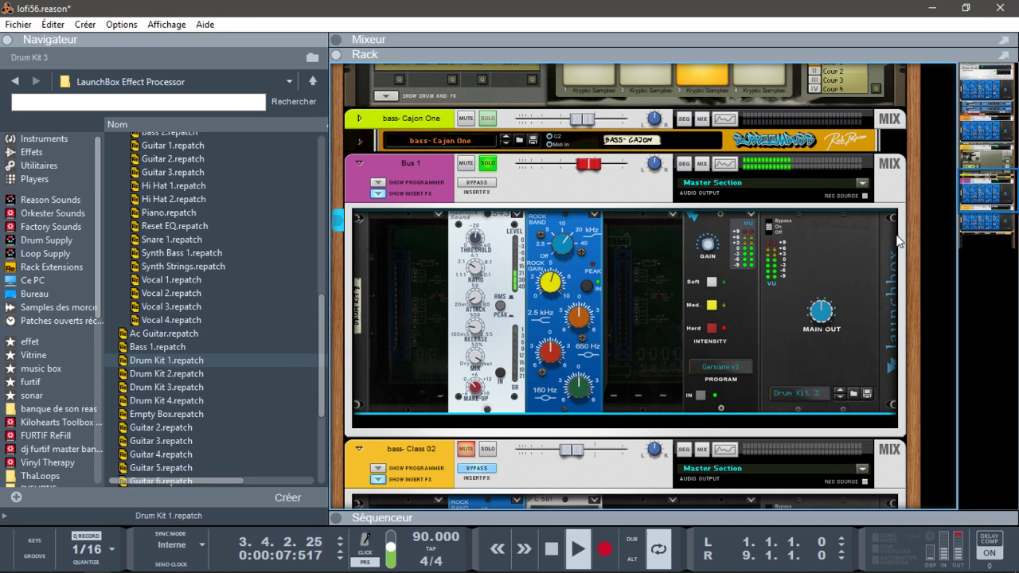
# Step: Unsolo Bus 1, solo the bass- Class 02 channel and compare it with its insert effects bypassed and active
pyautogui.click(488, 163)
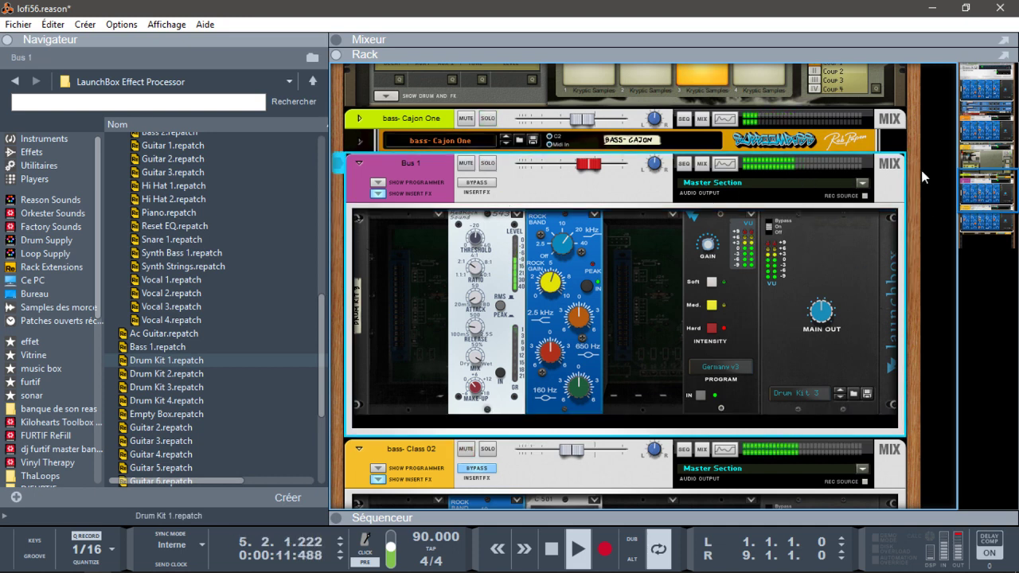
pyautogui.moveTo(983, 186); pyautogui.dragTo(992, 211)
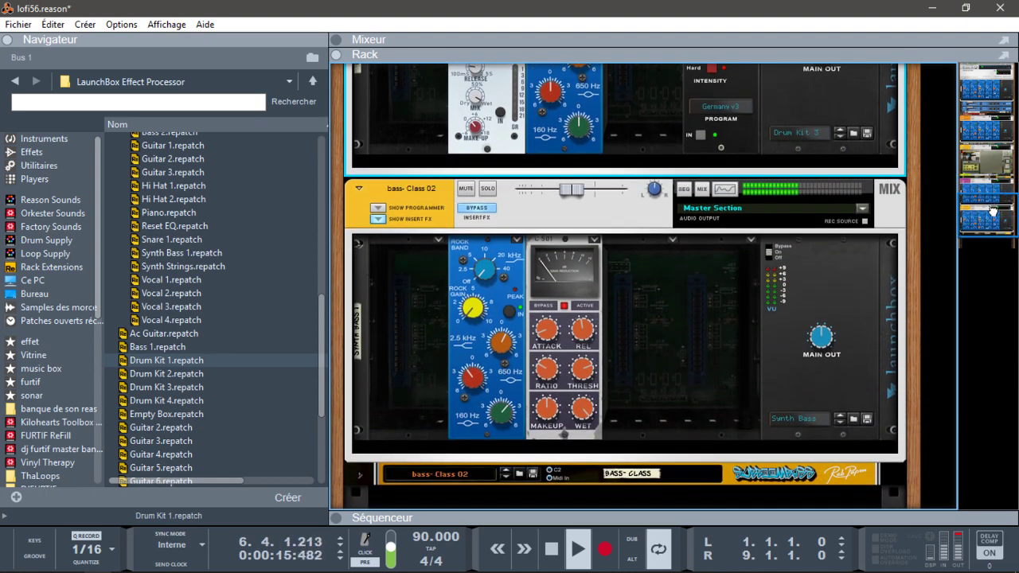
pyautogui.click(478, 210)
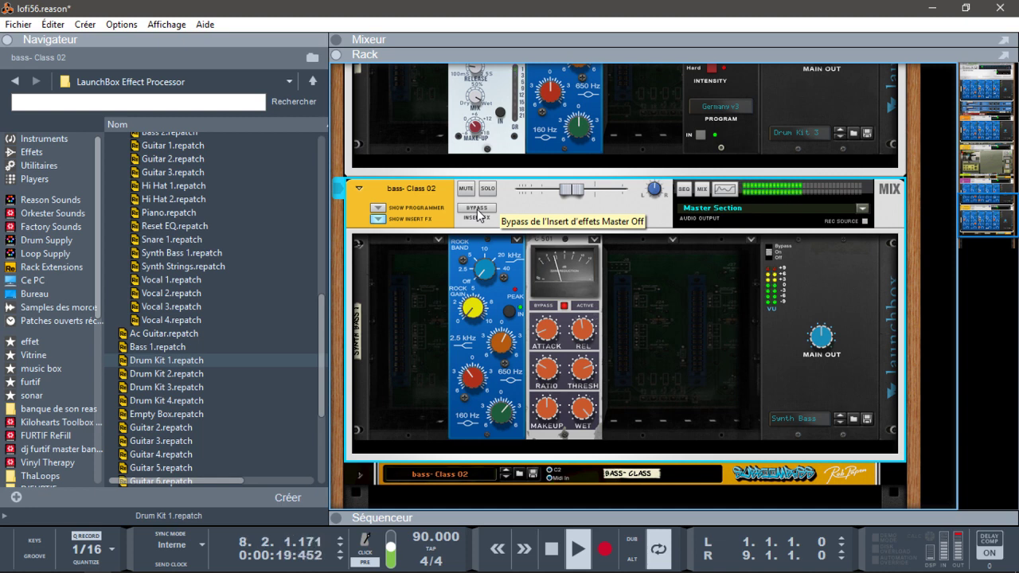
pyautogui.click(489, 191)
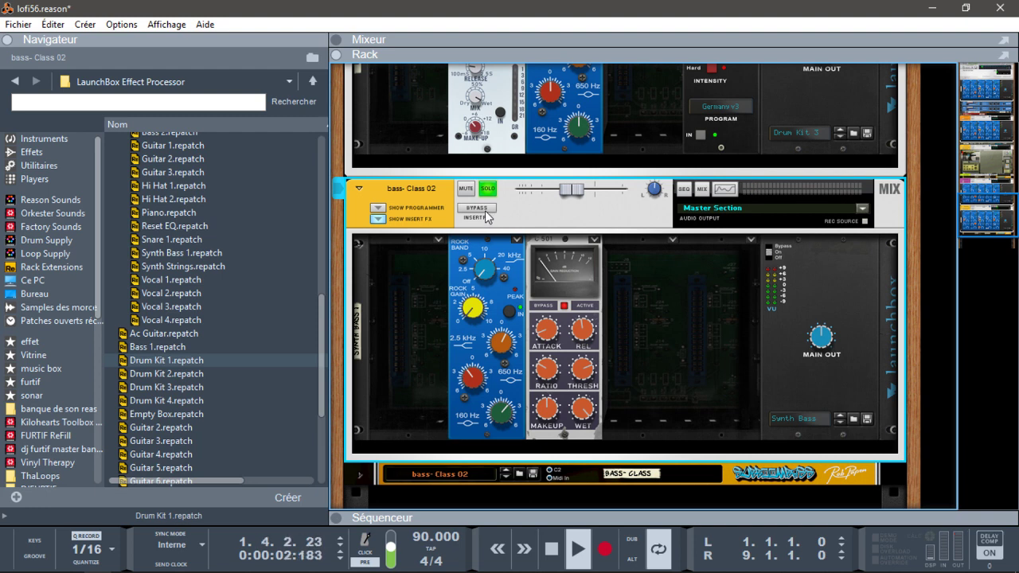
pyautogui.click(485, 212)
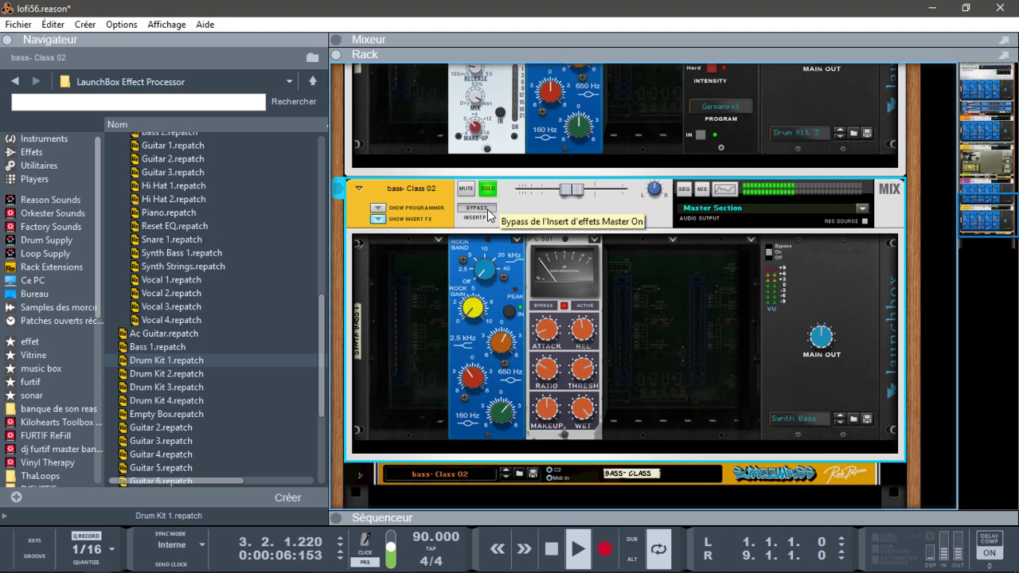
# Step: Retune the bass LaunchBox's EQ bands and Rock Gain with 160Hz at about 2.8 dB, adjust the compressor's threshold, and unsolo bass- Class 02
pyautogui.click(492, 413)
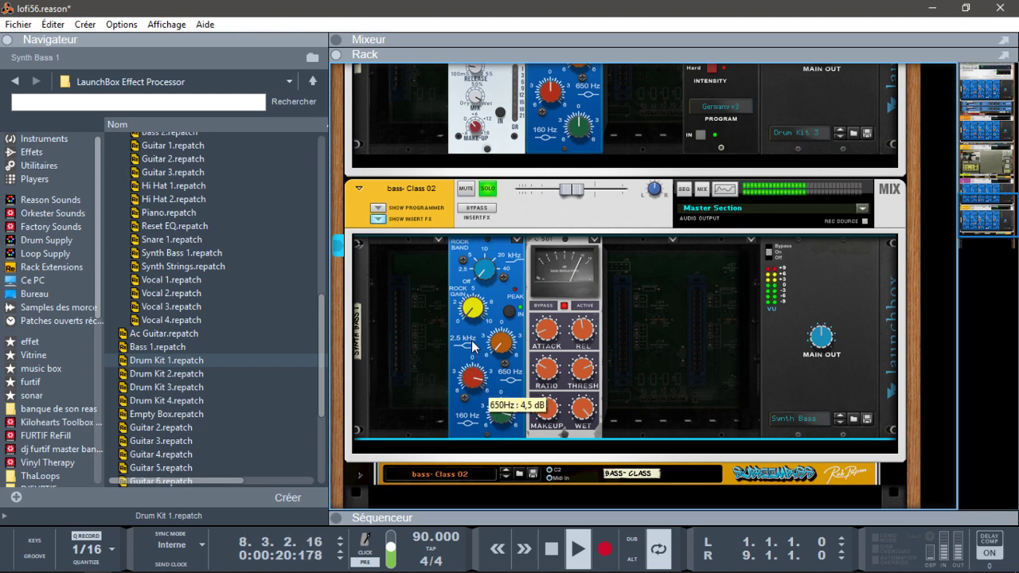
pyautogui.moveTo(476, 344); pyautogui.dragTo(581, 380)
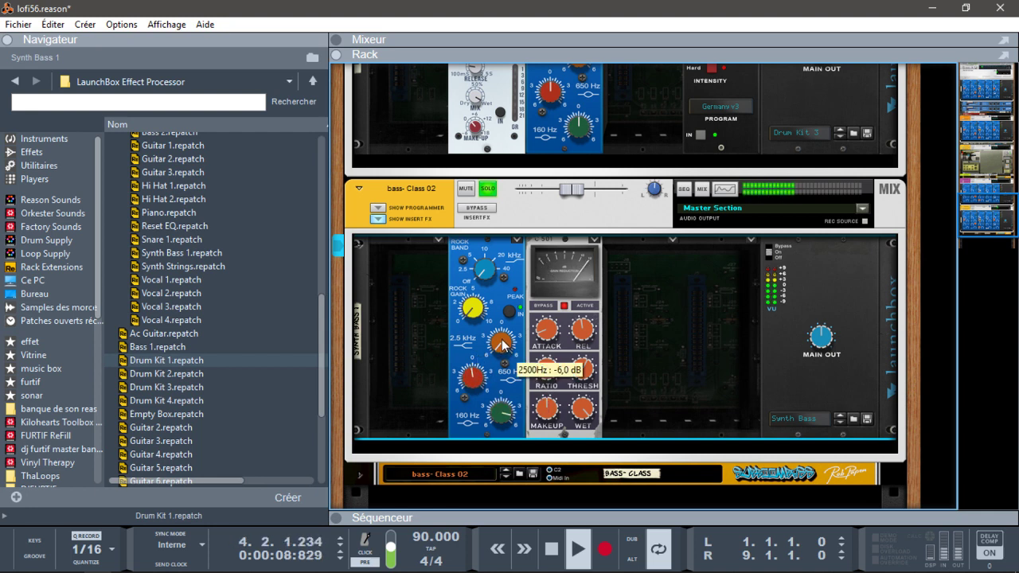
pyautogui.moveTo(488, 310); pyautogui.dragTo(488, 296)
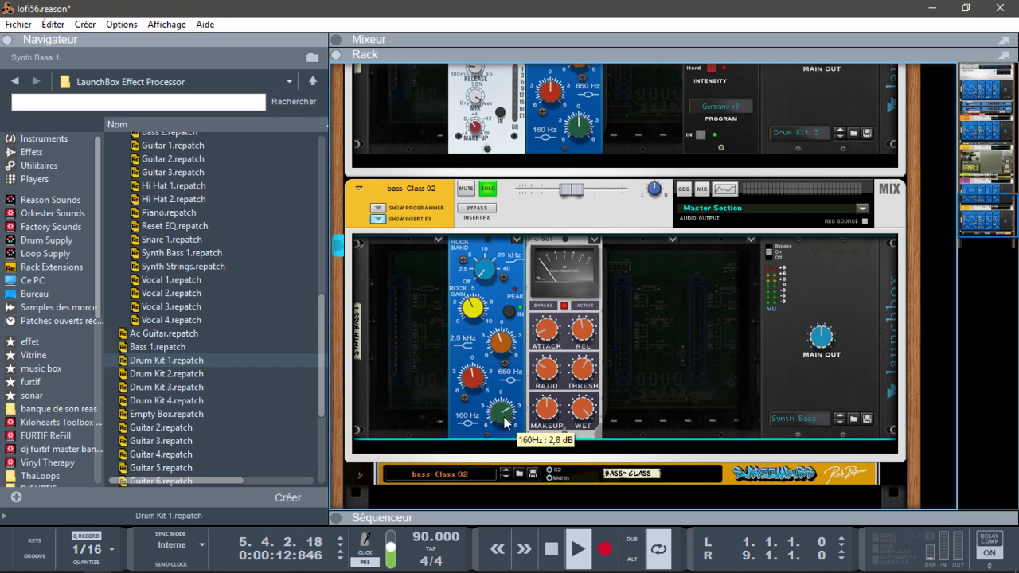
pyautogui.click(488, 191)
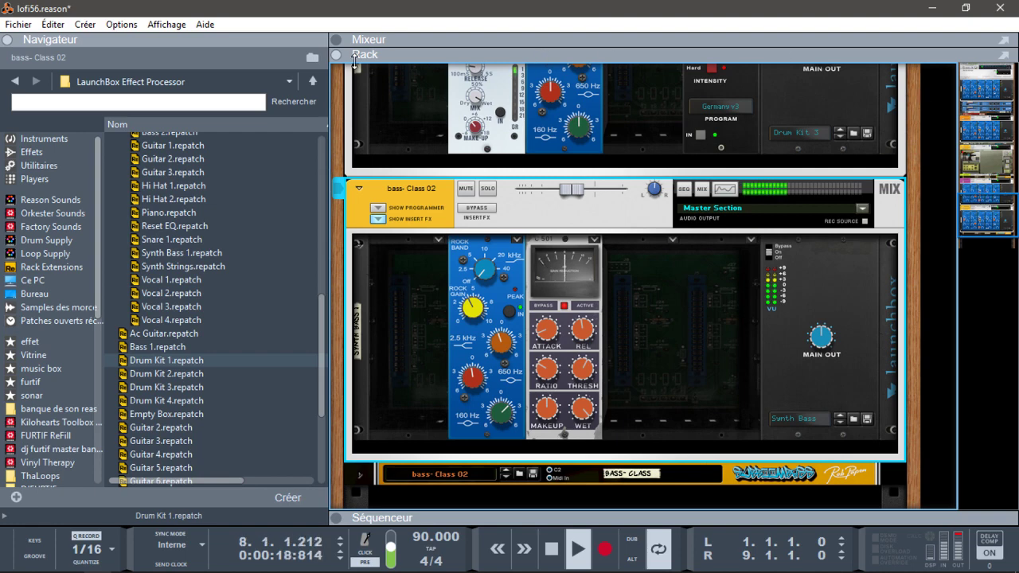
# Step: Show only the mixer and turn off the insert bypass on the bass- Cajon One and Vinyl Therapy channels
pyautogui.click(336, 39)
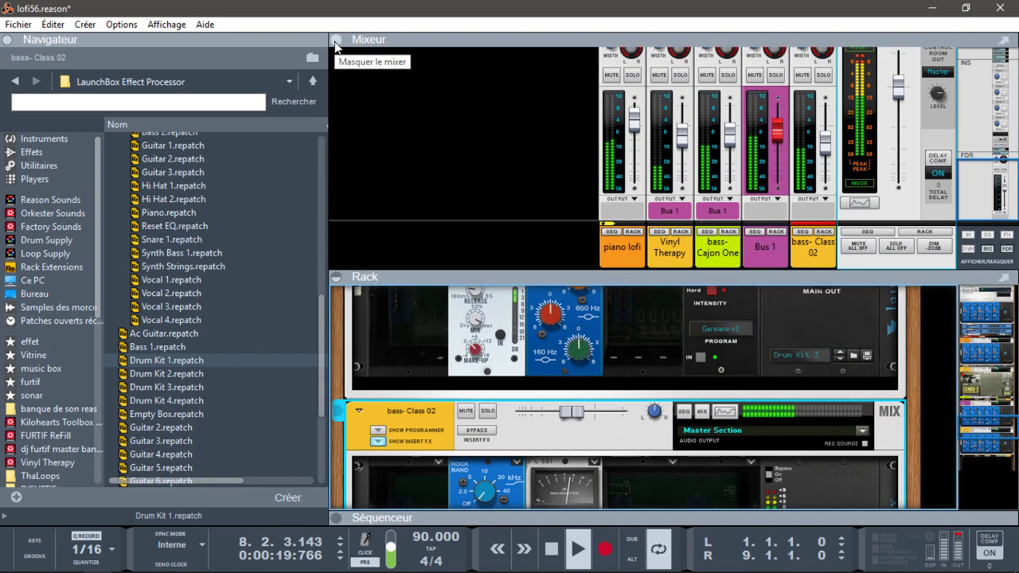
pyautogui.click(336, 277)
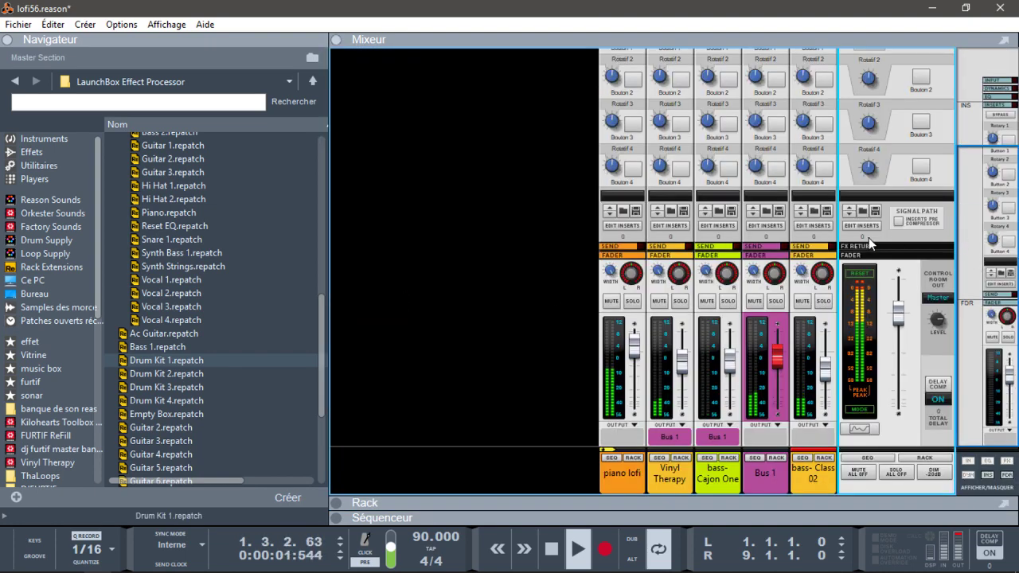
pyautogui.moveTo(991, 191); pyautogui.dragTo(971, 121)
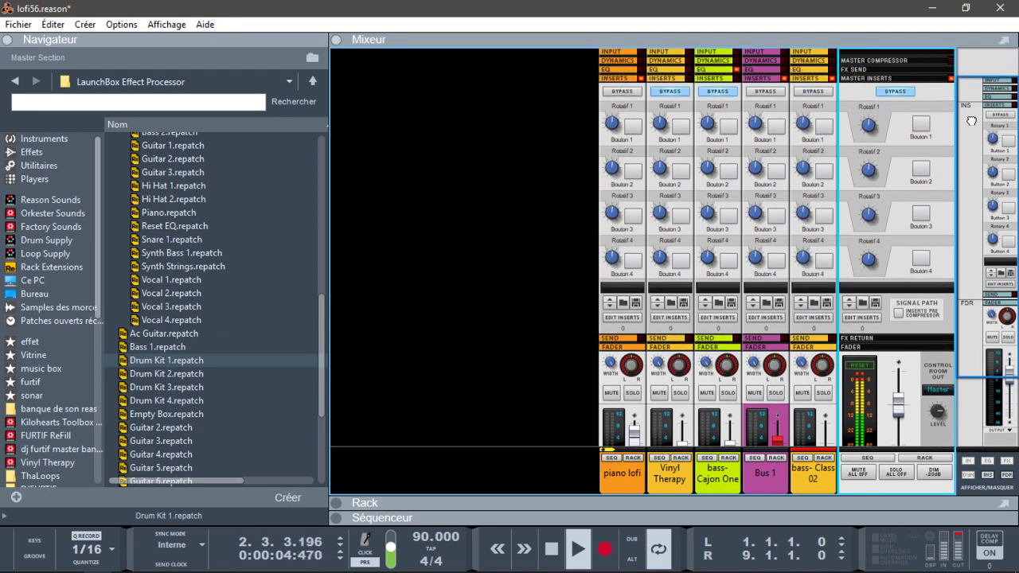
pyautogui.click(726, 93)
pyautogui.click(673, 91)
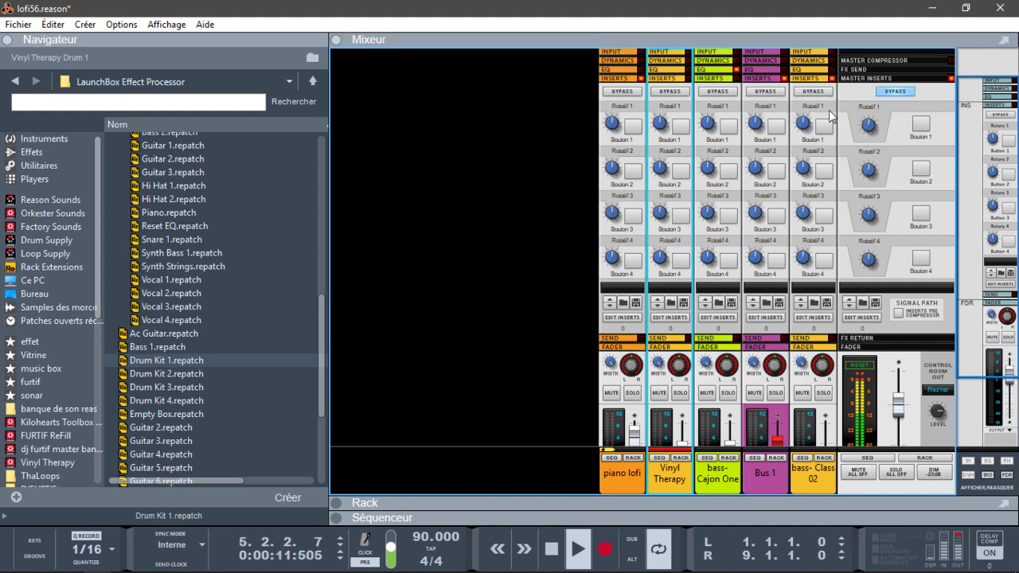
# Step: Compare the Bus 1 drums with their insert effects bypassed and active, pausing and resuming playback
pyautogui.click(766, 92)
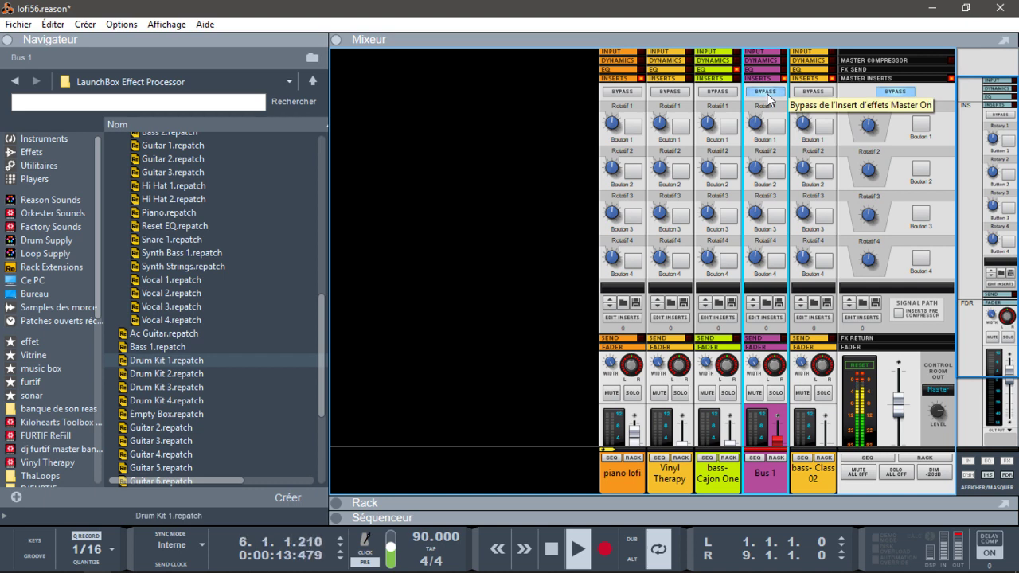
pyautogui.press('space')
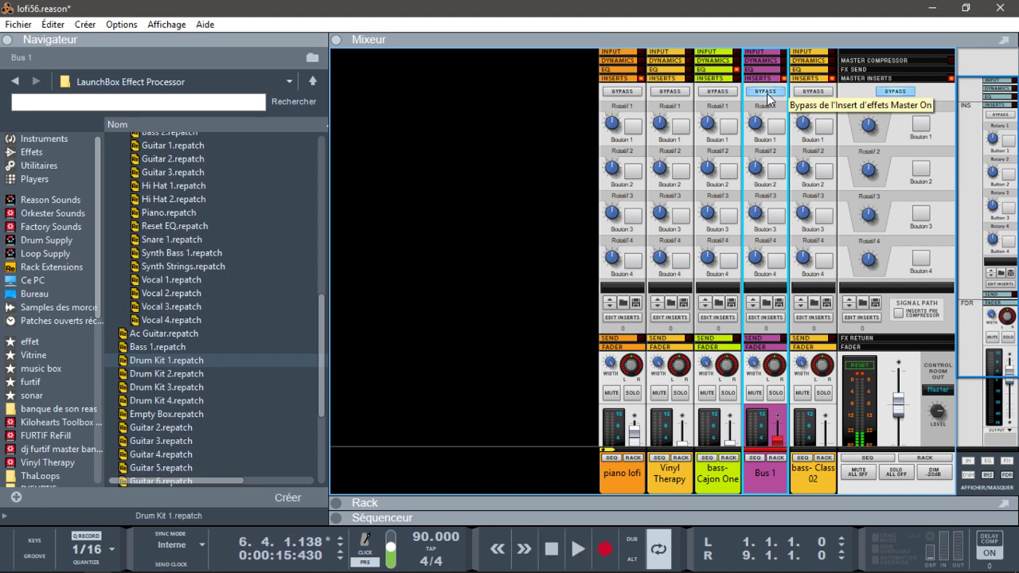
pyautogui.press('space')
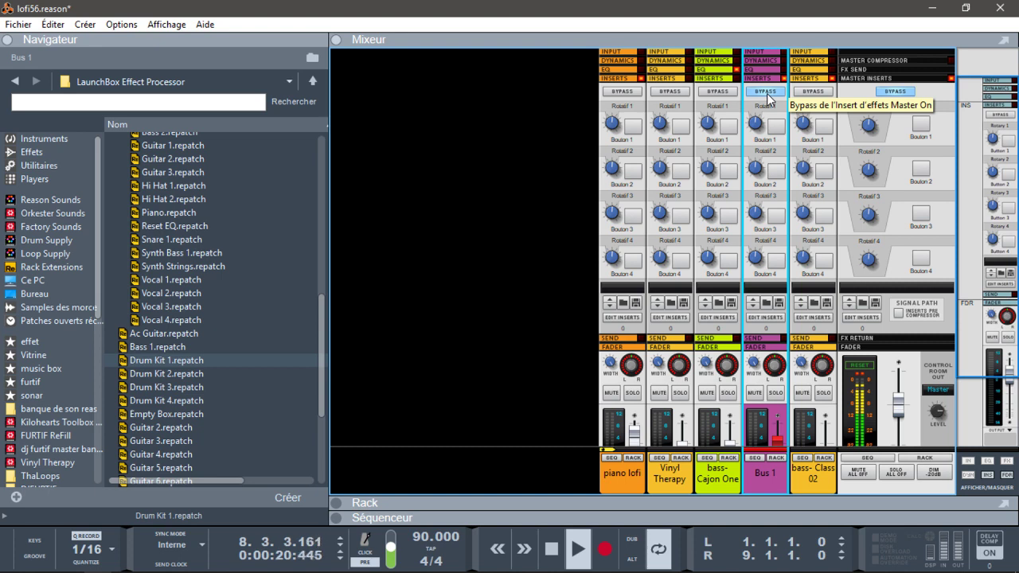
pyautogui.click(767, 93)
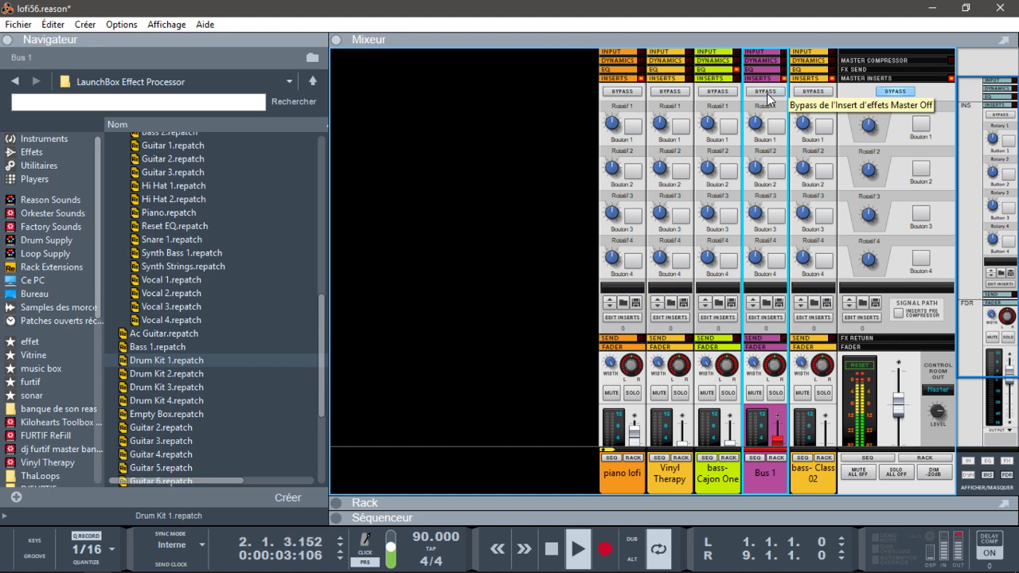
pyautogui.click(767, 94)
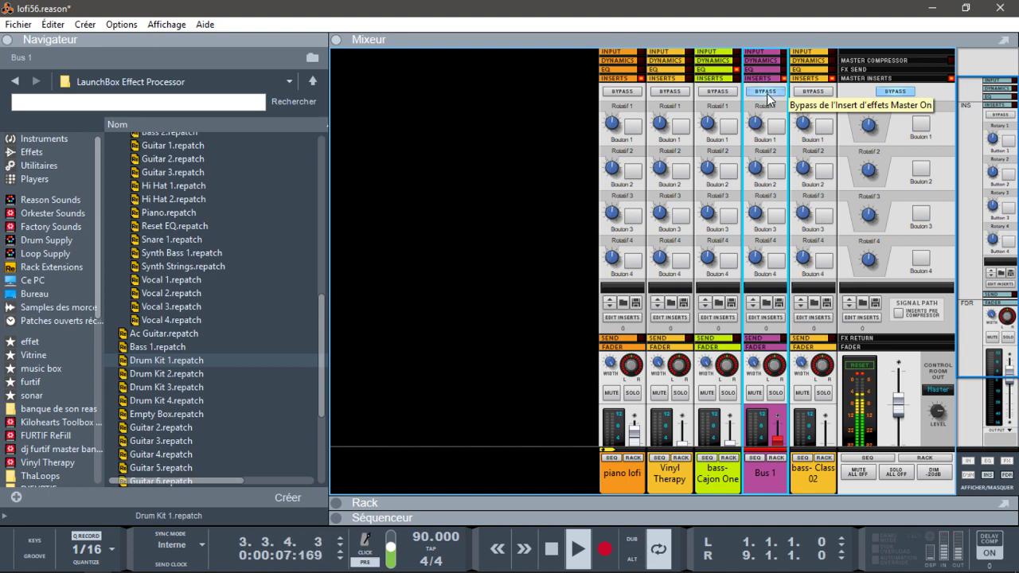
pyautogui.click(767, 94)
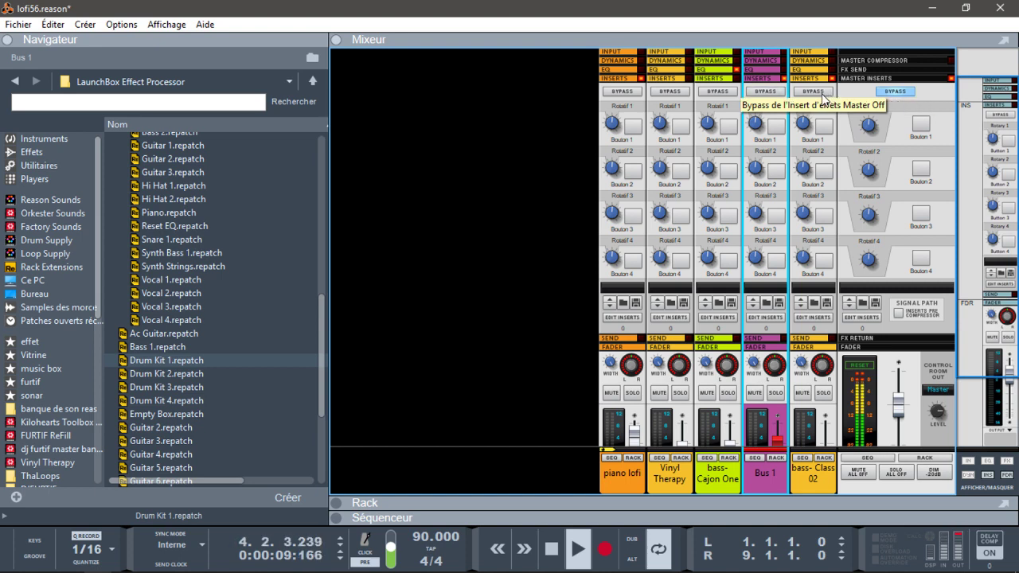
# Step: Bypass the insert effects on all five channels: piano lofi, Vinyl Therapy, bass- Cajon One, Bus 1 and bass- Class 02
pyautogui.click(821, 94)
pyautogui.click(769, 94)
pyautogui.click(705, 93)
pyautogui.click(669, 93)
pyautogui.click(633, 93)
pyautogui.click(716, 94)
pyautogui.click(717, 94)
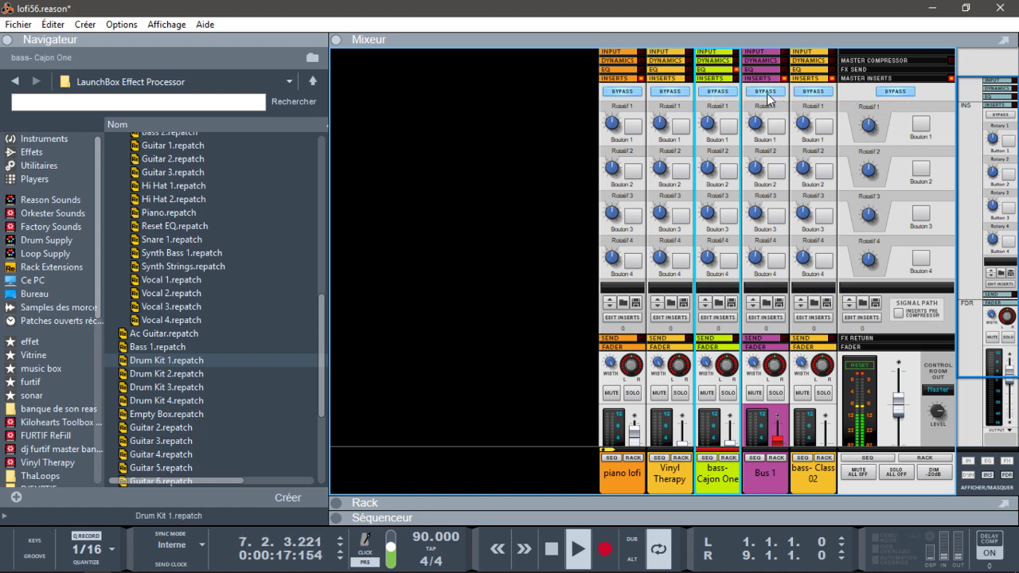
# Step: Reactivate the insert effects on bass- Cajon One, Vinyl Therapy and piano lofi, keeping Bus 1 bypassed
pyautogui.click(767, 94)
pyautogui.click(767, 94)
pyautogui.click(717, 93)
pyautogui.click(718, 93)
pyautogui.click(671, 94)
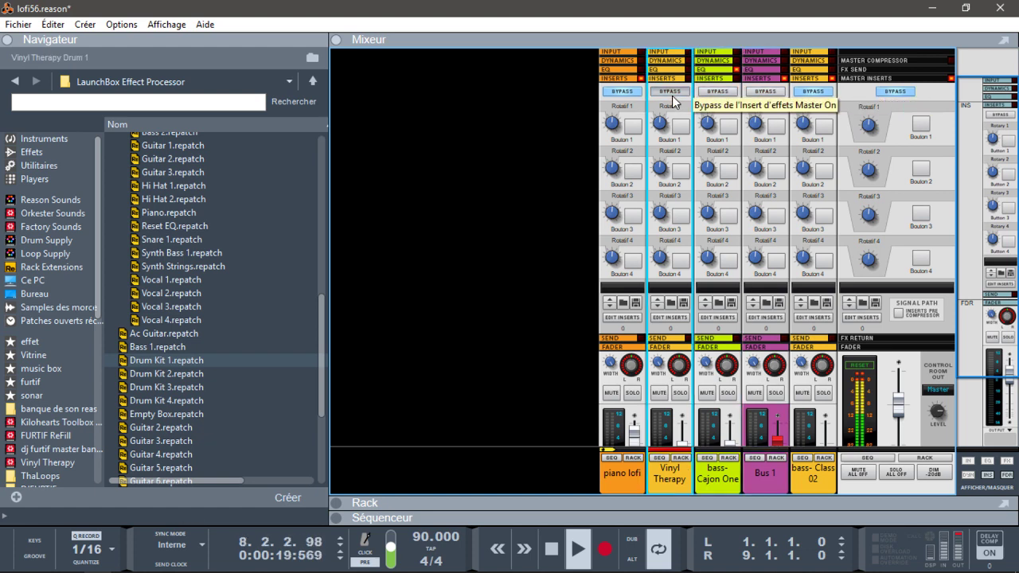
pyautogui.click(761, 93)
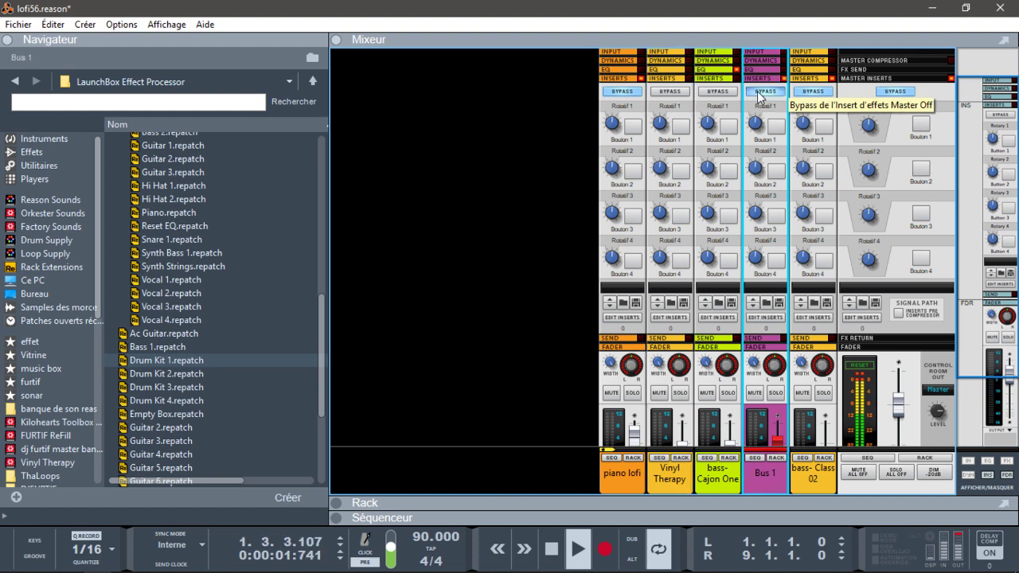
pyautogui.click(625, 94)
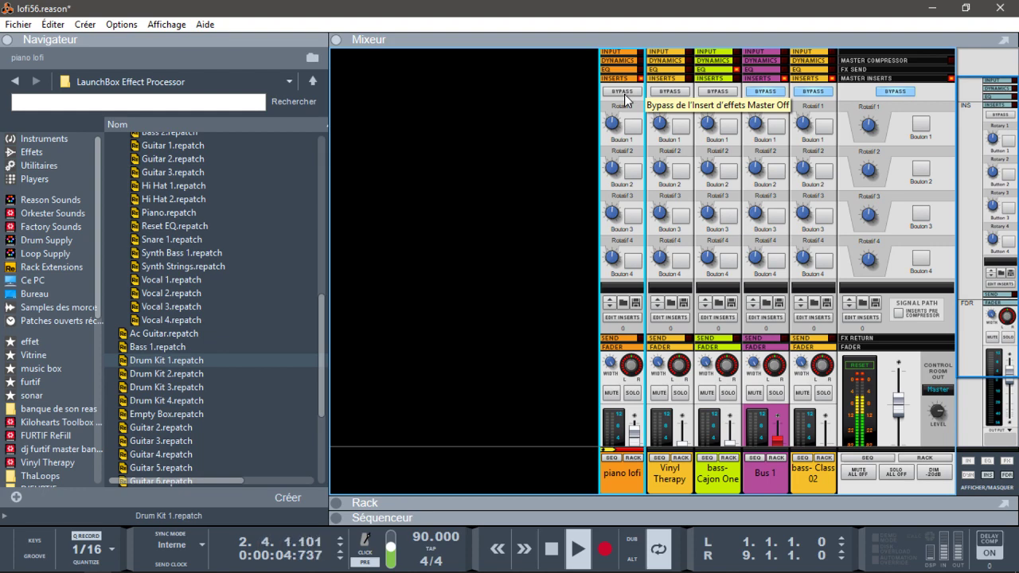
# Step: Open piano lofi's inserts and rework its Graphic EQ, raising 16K and 8K and lowering the 1K, 250, 63 and 31 Hz bands
pyautogui.click(638, 316)
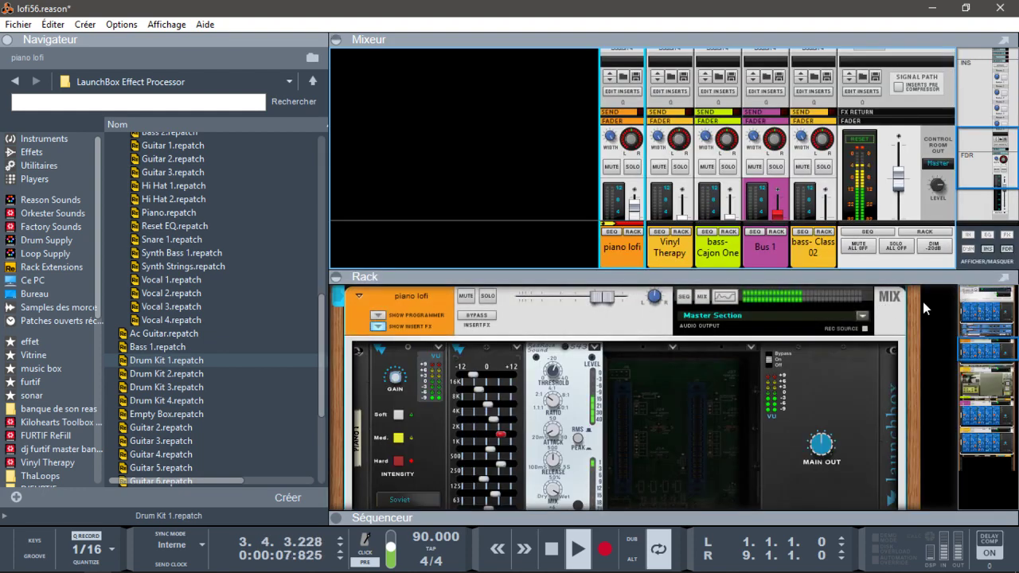
pyautogui.click(986, 342)
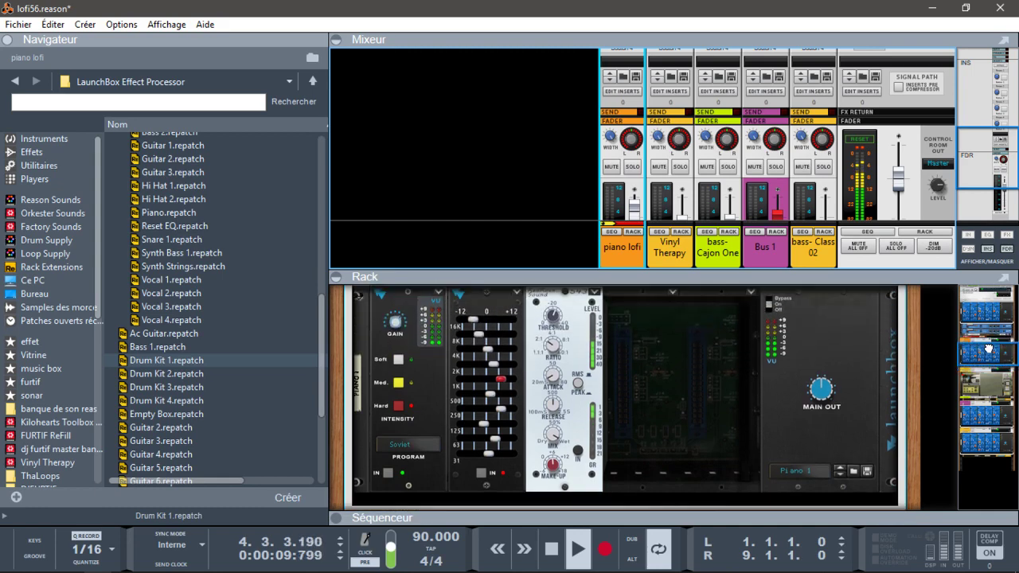
pyautogui.click(501, 380)
pyautogui.moveTo(500, 384); pyautogui.dragTo(483, 382)
pyautogui.moveTo(481, 322); pyautogui.dragTo(490, 321)
pyautogui.moveTo(475, 335); pyautogui.dragTo(486, 339)
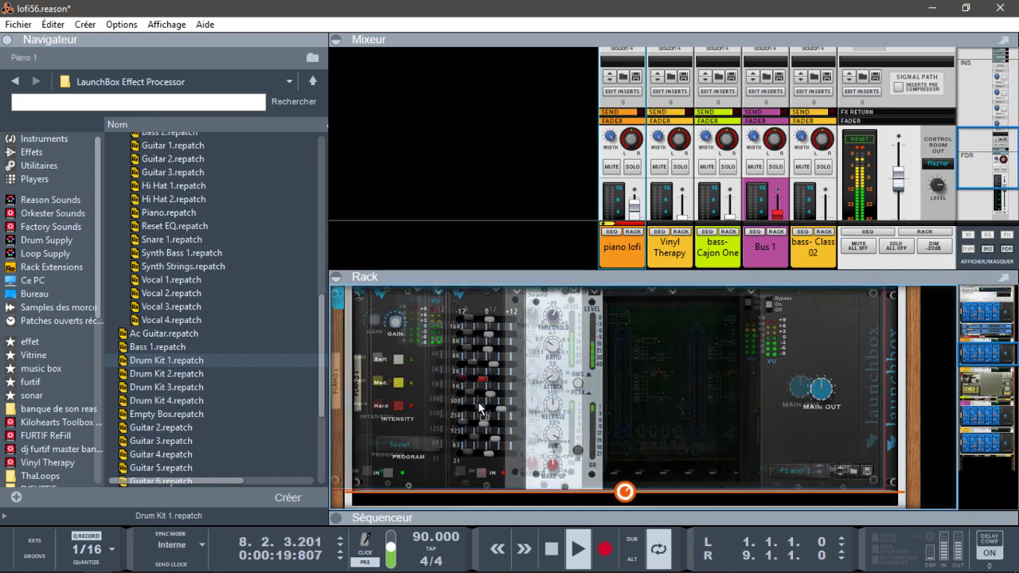
pyautogui.moveTo(500, 409); pyautogui.dragTo(480, 412)
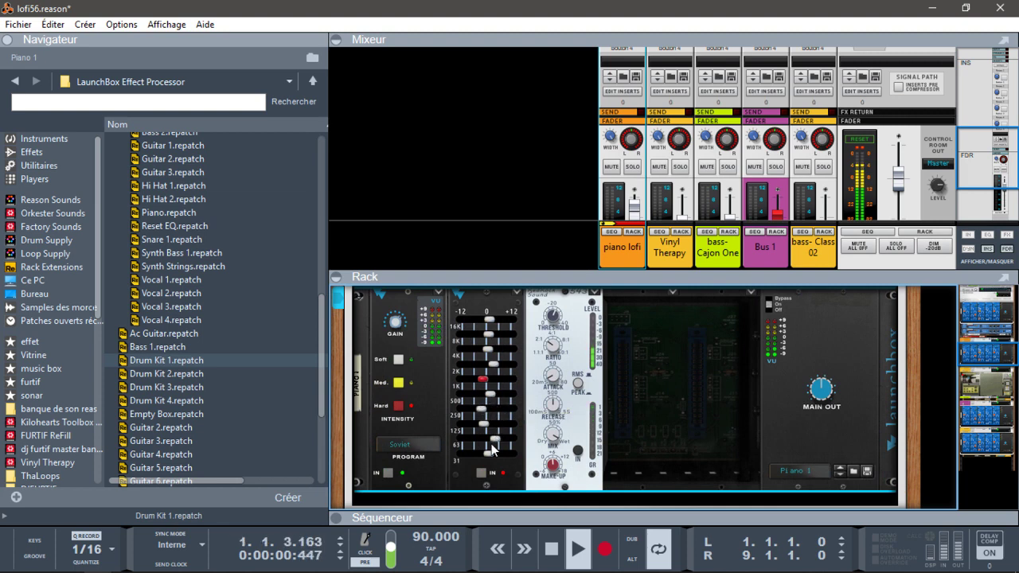
pyautogui.moveTo(489, 453); pyautogui.dragTo(481, 452)
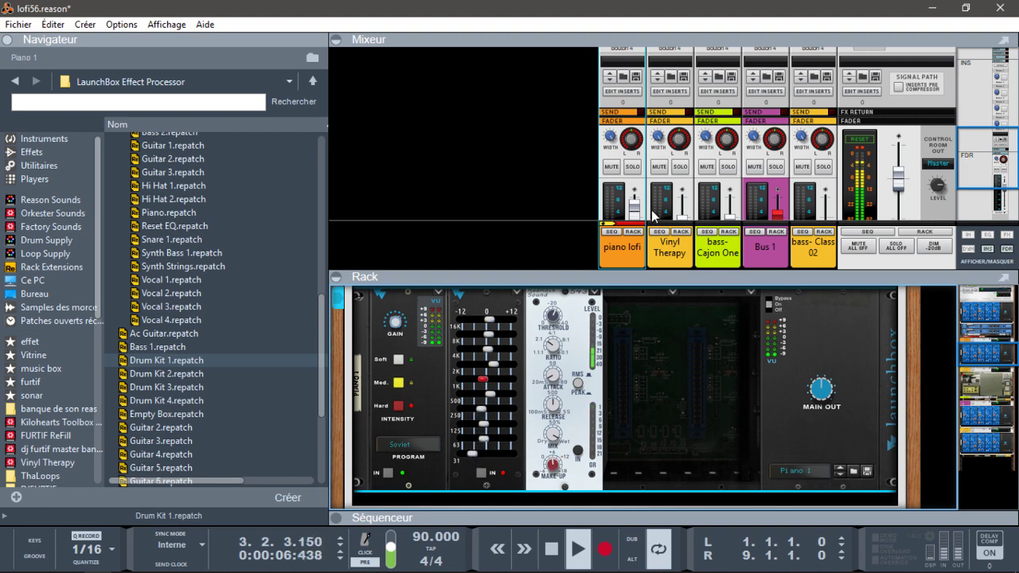
# Step: Reactivate the insert effects on Bus 1 and bass- Class 02, and reset the master meter's peak display
pyautogui.click(865, 143)
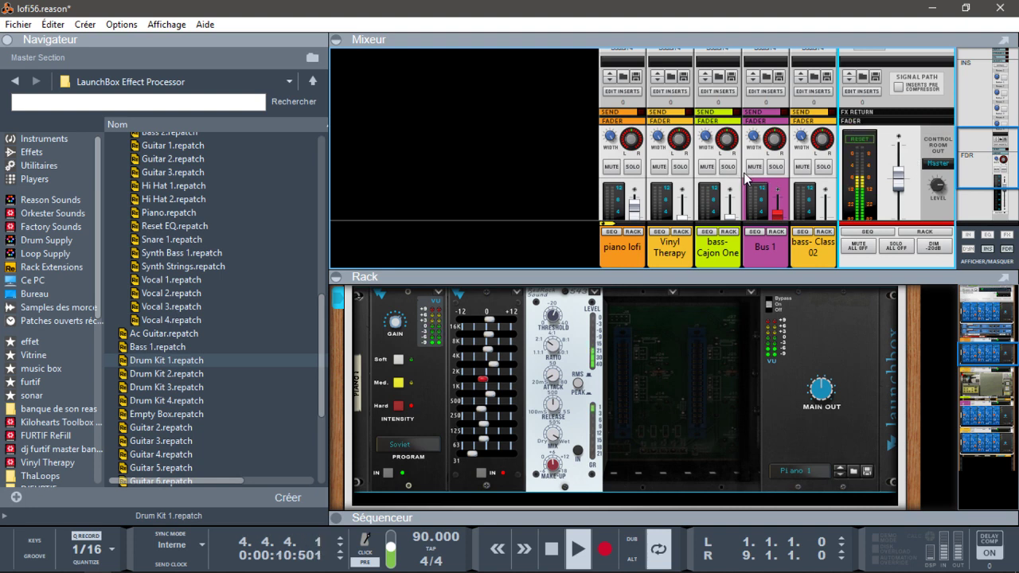
pyautogui.moveTo(999, 171); pyautogui.dragTo(981, 86)
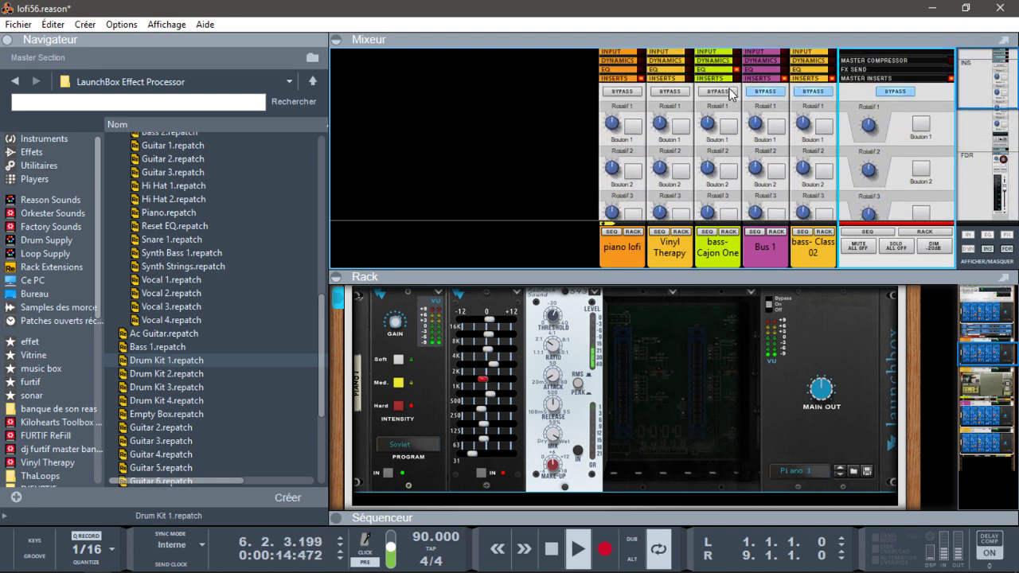
pyautogui.click(773, 94)
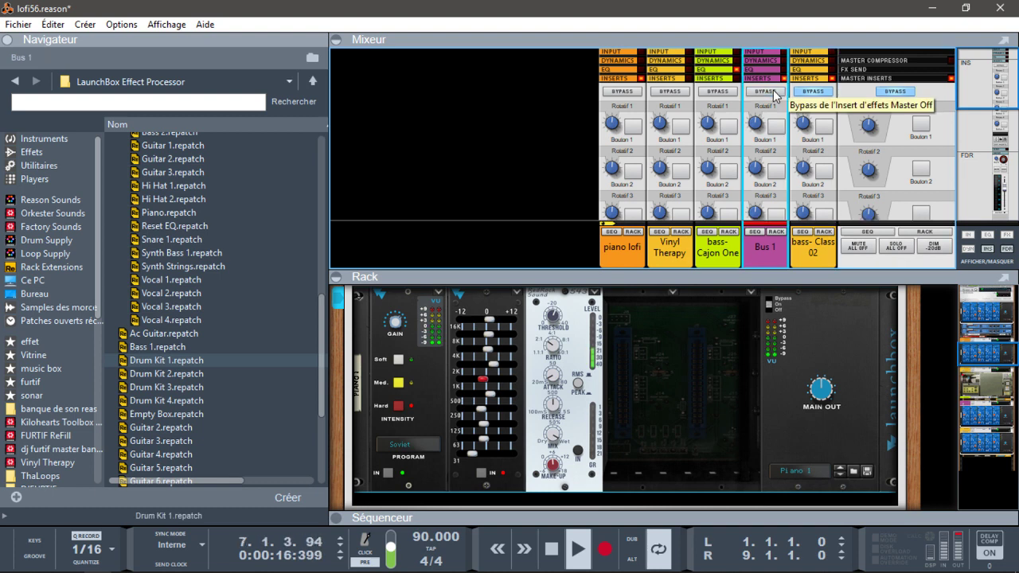
pyautogui.click(814, 93)
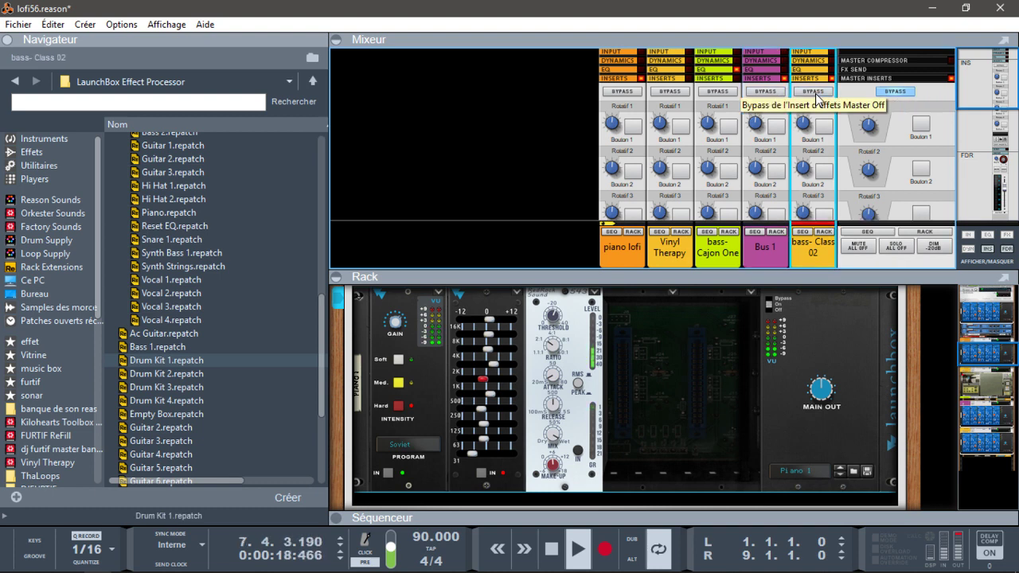
pyautogui.moveTo(978, 96); pyautogui.dragTo(982, 175)
pyautogui.click(859, 152)
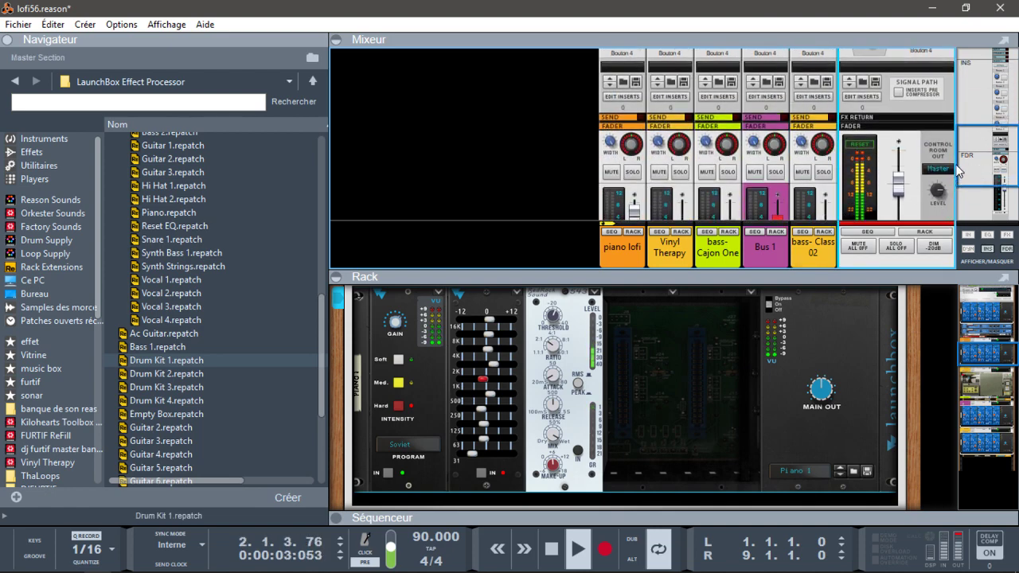
# Step: Turn off the master section's insert bypass and load a Colorizer into the first slot of its LaunchBox
pyautogui.moveTo(971, 157); pyautogui.dragTo(976, 193)
pyautogui.moveTo(987, 363); pyautogui.dragTo(978, 308)
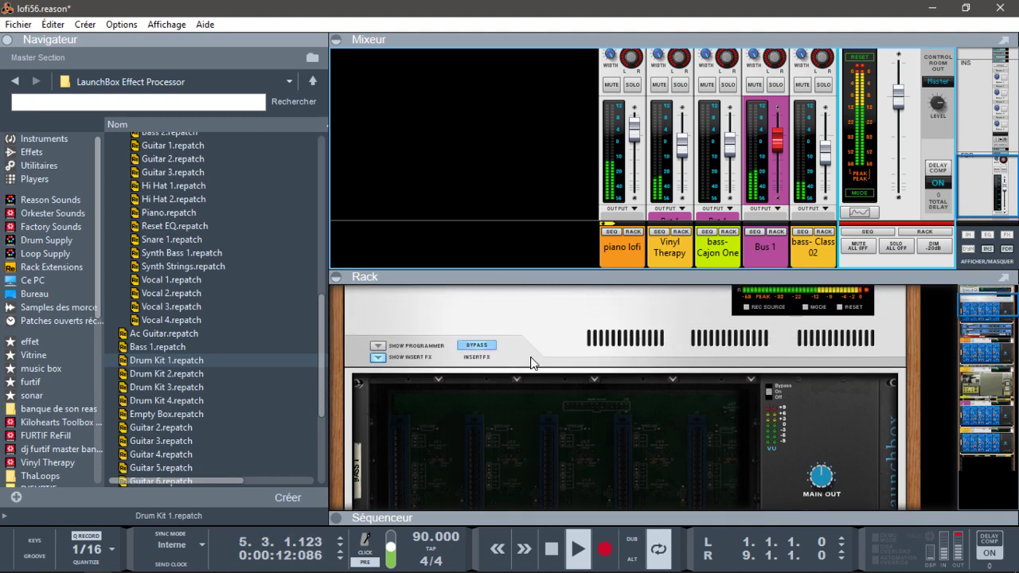
pyautogui.click(437, 381)
pyautogui.click(439, 377)
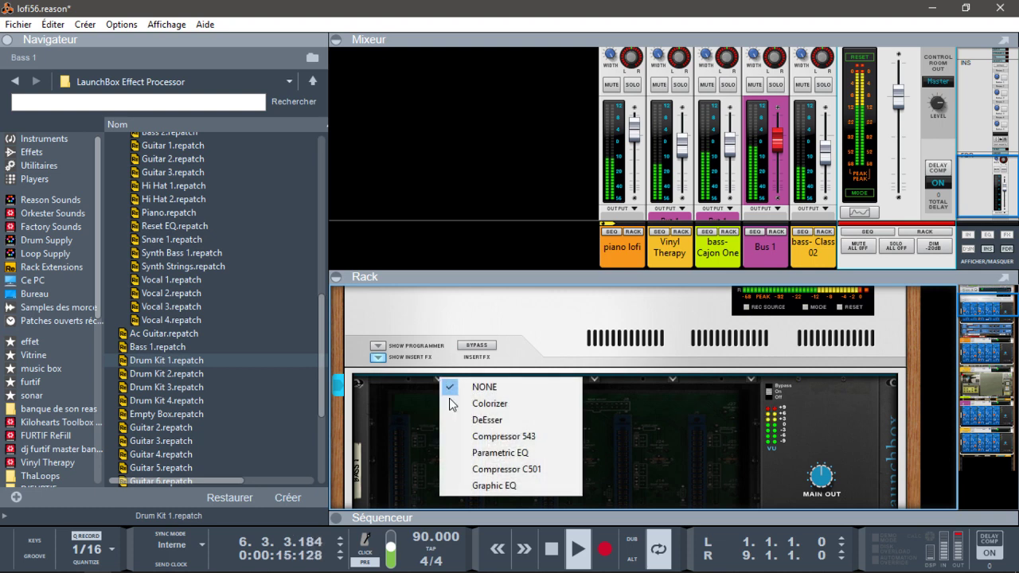
pyautogui.click(498, 405)
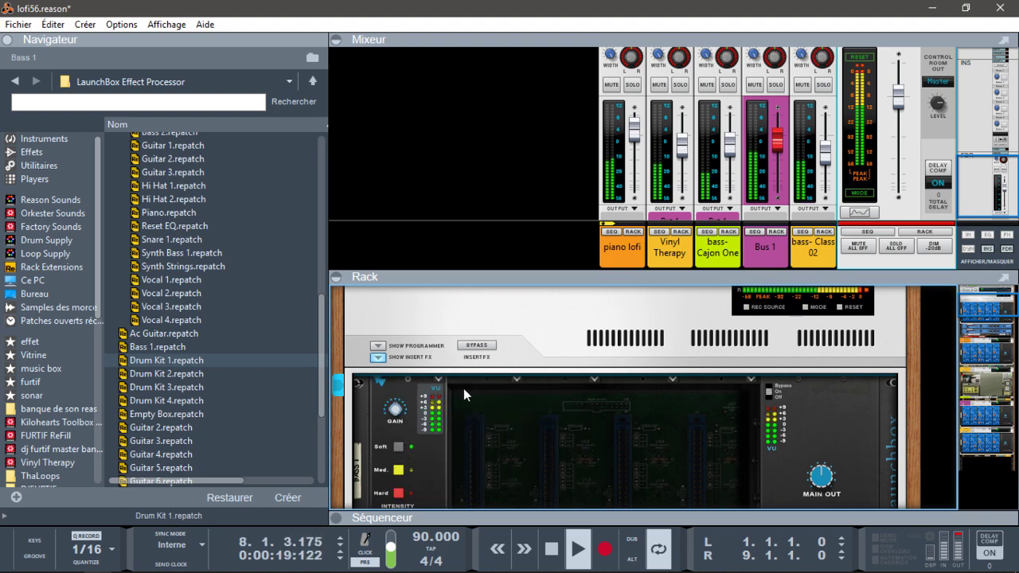
pyautogui.moveTo(399, 413)
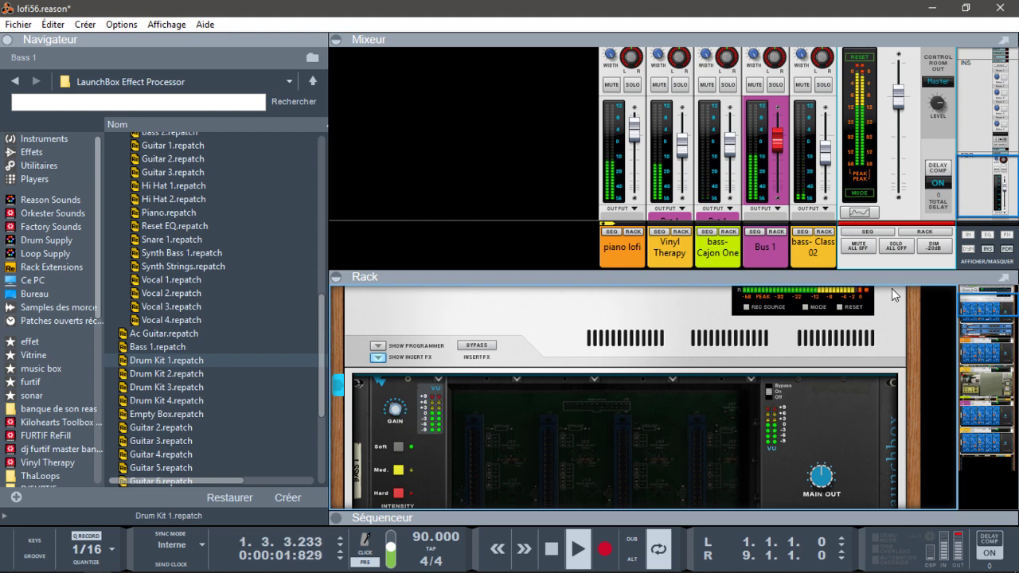
# Step: Reset the master peak meter and load a Compressor 543 into the second slot of the master LaunchBox
pyautogui.click(856, 62)
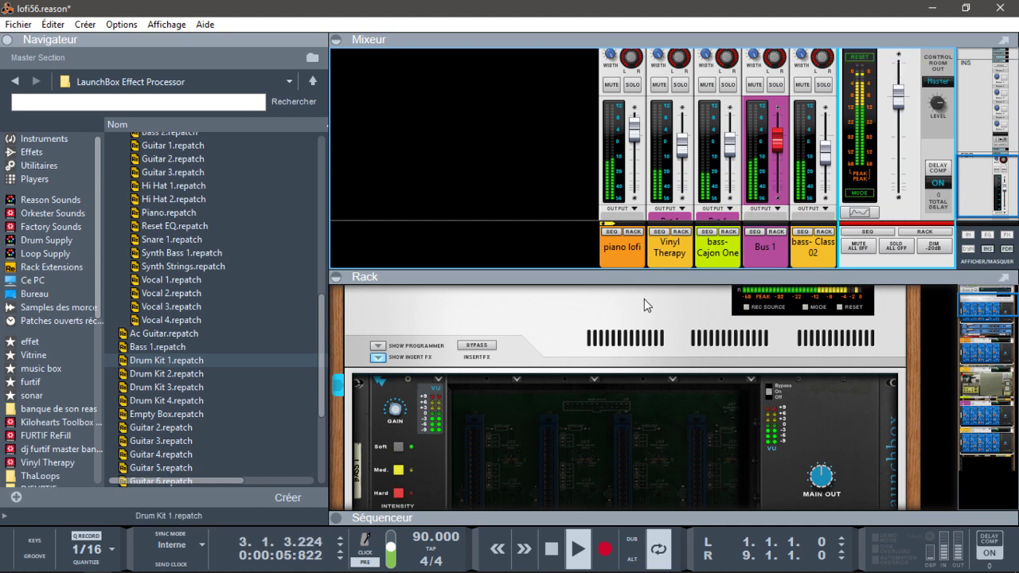
pyautogui.click(516, 380)
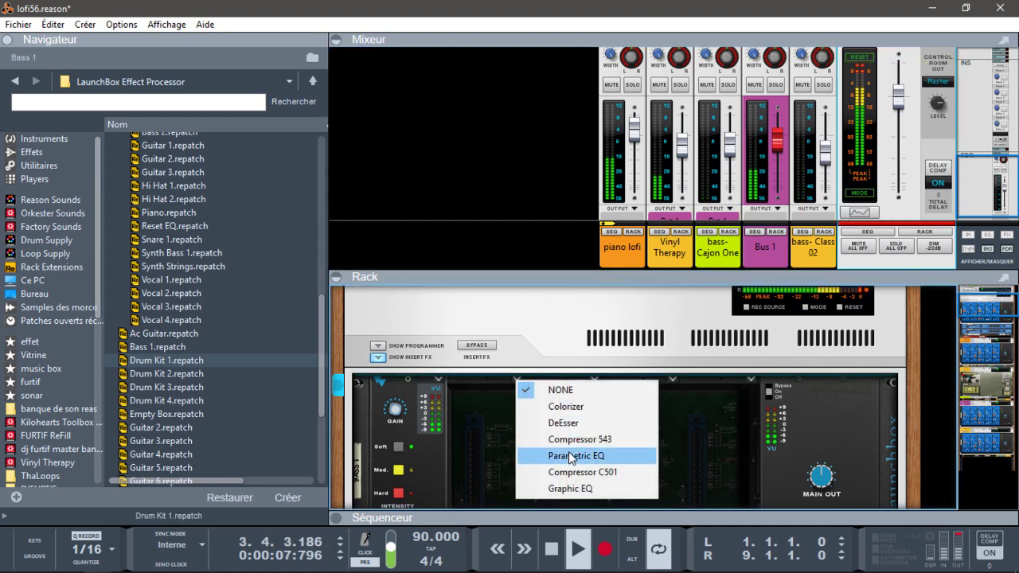
pyautogui.click(573, 440)
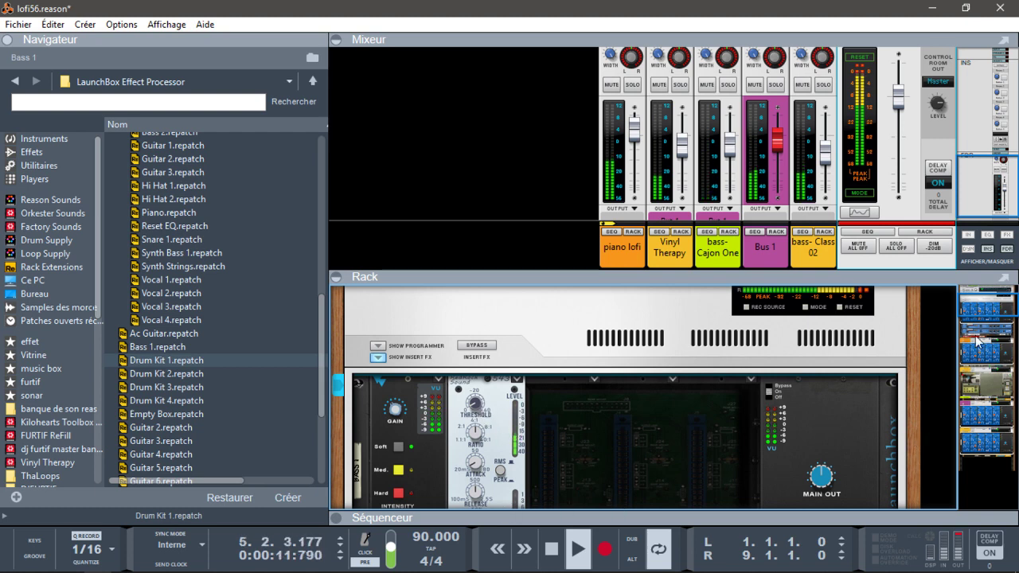
# Step: Adjust the threshold of the master LaunchBox's Compressor 543 and set its makeup gain to 3 dB
pyautogui.moveTo(987, 305); pyautogui.dragTo(987, 311)
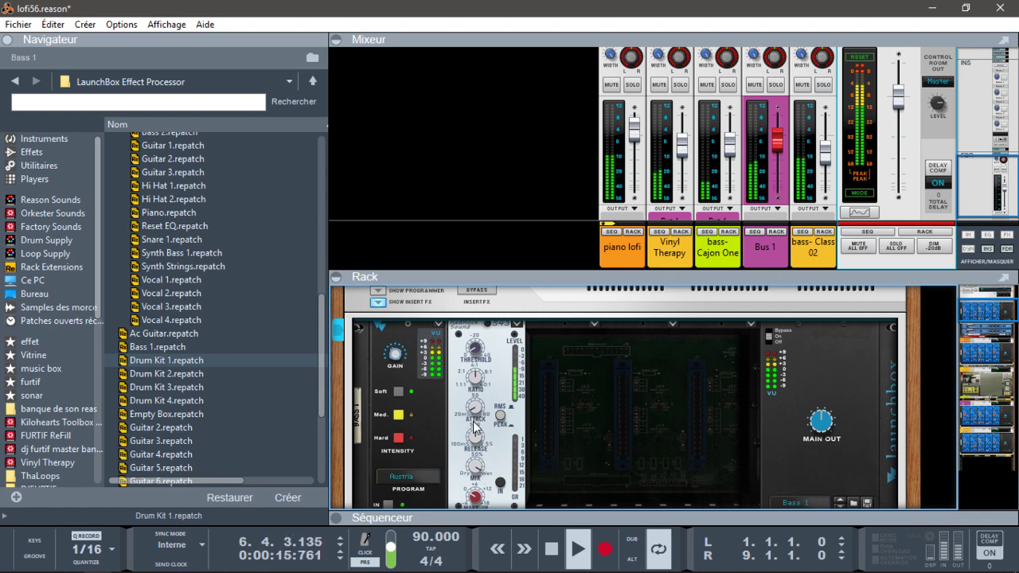
pyautogui.moveTo(476, 350)
pyautogui.mouseDown()
pyautogui.moveTo(476, 329)
pyautogui.moveTo(475, 340)
pyautogui.mouseUp()
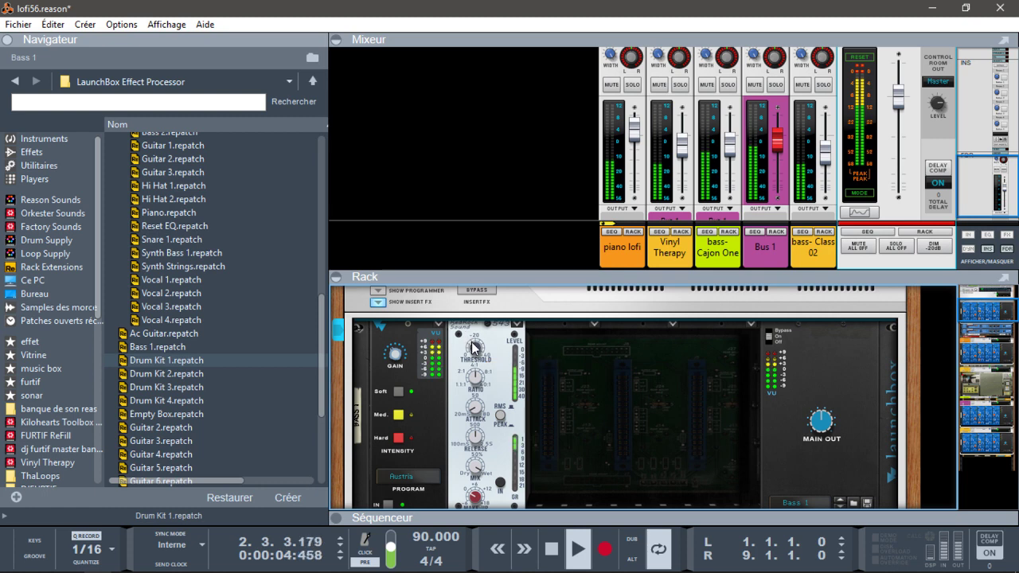
pyautogui.moveTo(475, 348); pyautogui.dragTo(474, 342)
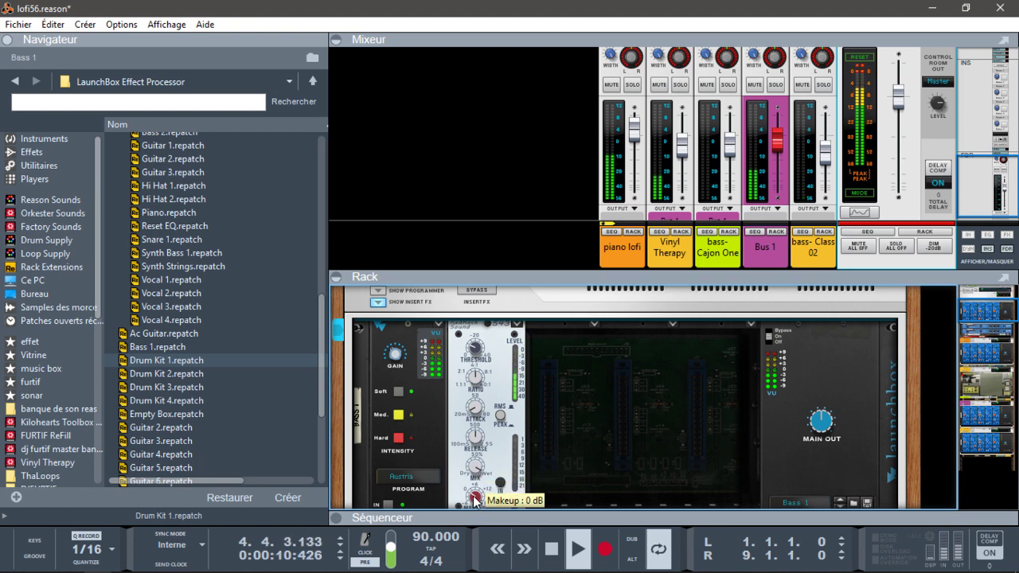
pyautogui.moveTo(476, 499); pyautogui.dragTo(476, 498)
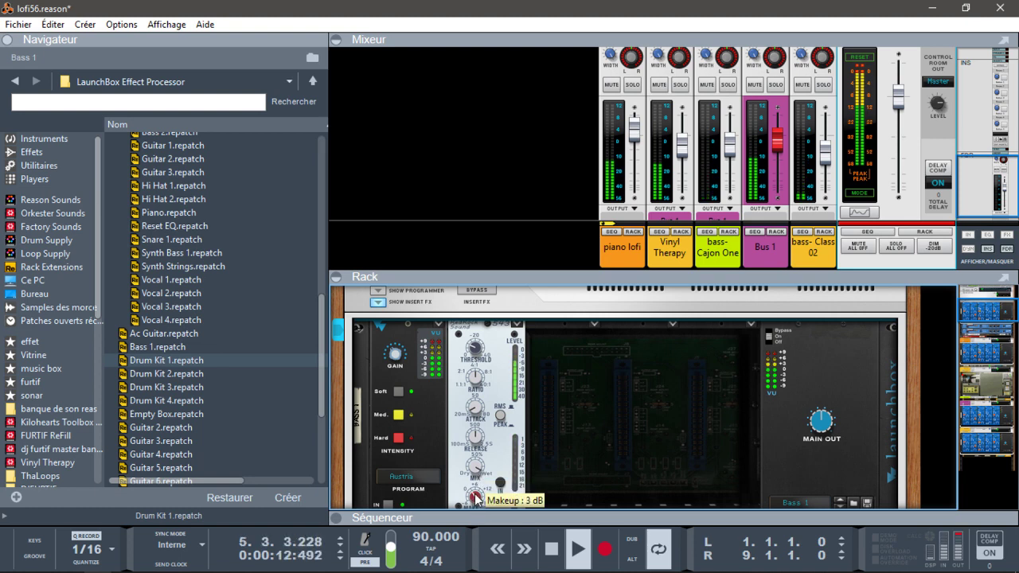
# Step: Set the makeup gain of the master LaunchBox's Compressor 543 to -1 dB, resetting the master peak meter between adjustments
pyautogui.click(860, 59)
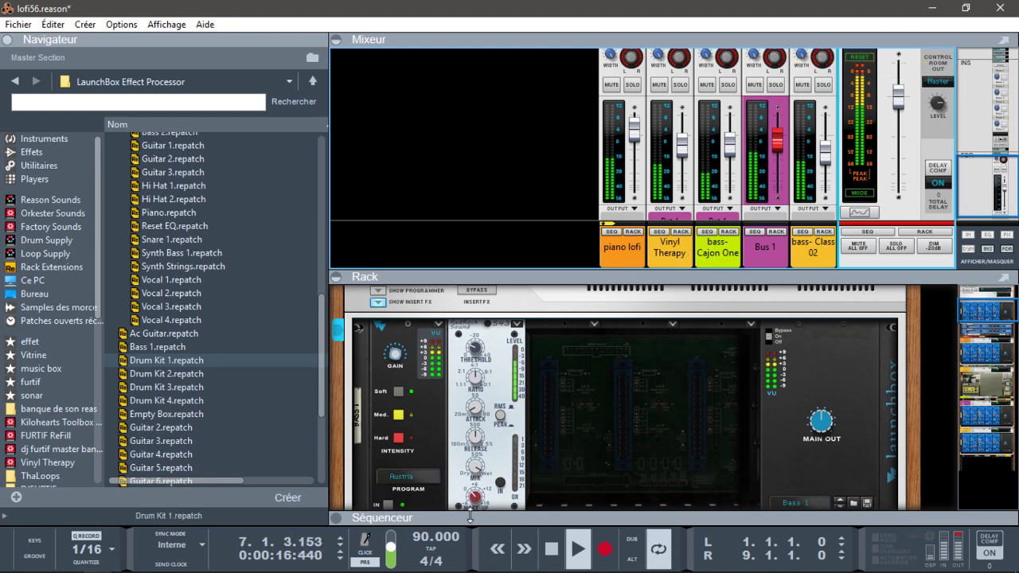
pyautogui.moveTo(475, 499); pyautogui.dragTo(471, 523)
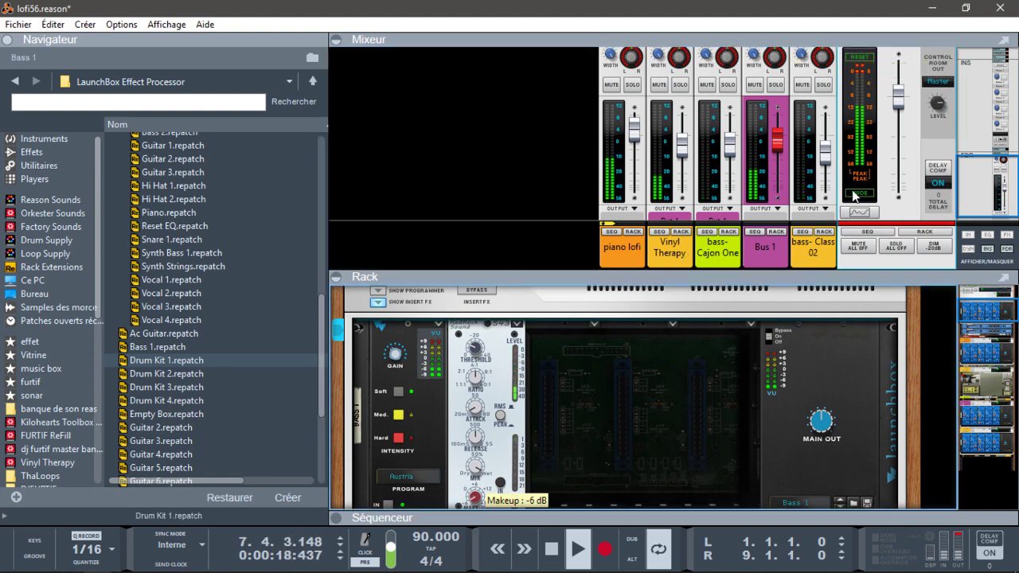
pyautogui.click(880, 57)
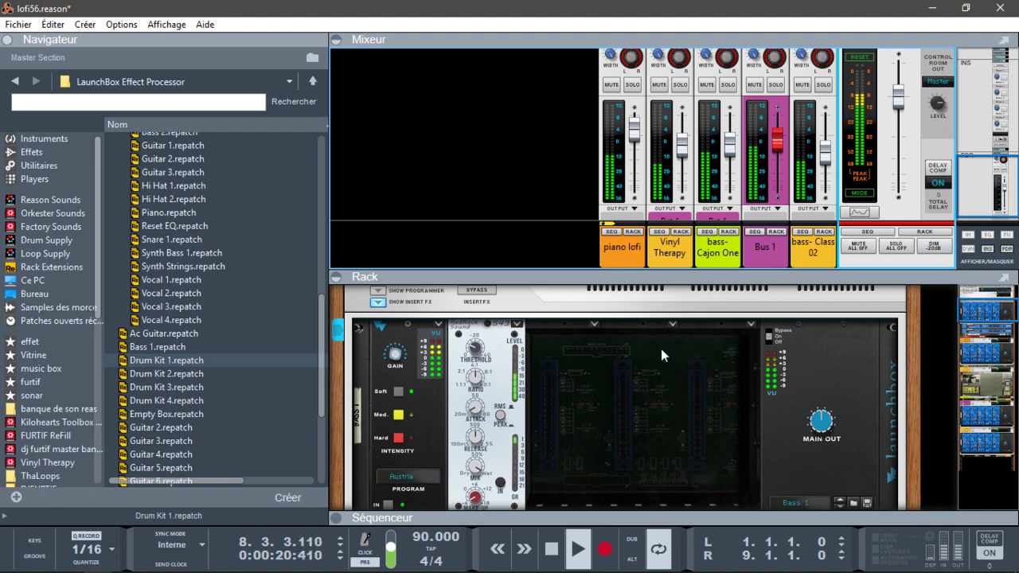
pyautogui.moveTo(475, 503); pyautogui.dragTo(475, 488)
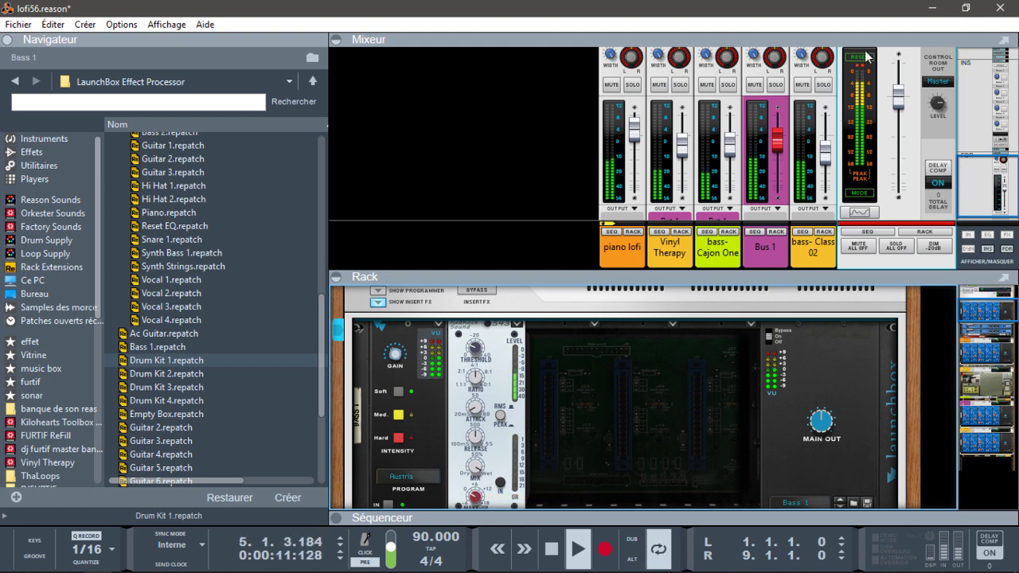
pyautogui.click(848, 121)
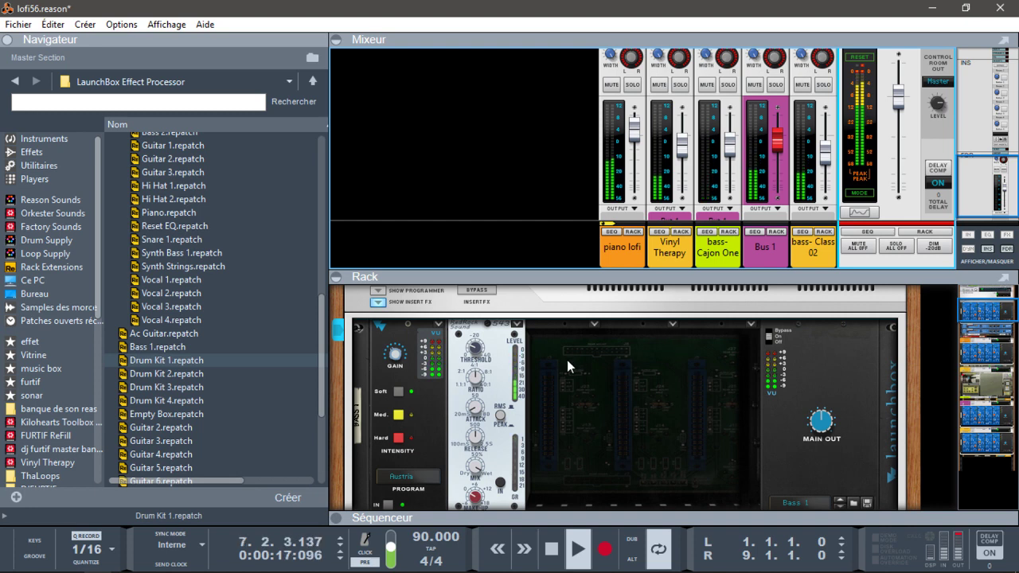
pyautogui.click(474, 500)
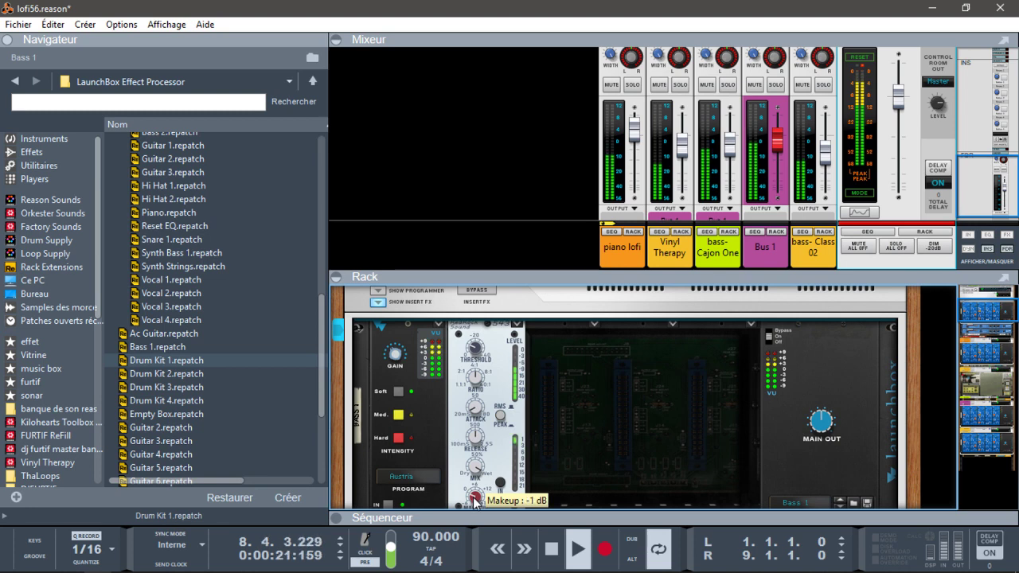
# Step: Reset the master peak meter and compare the mix with the master section's insert effects bypassed and active
pyautogui.click(896, 64)
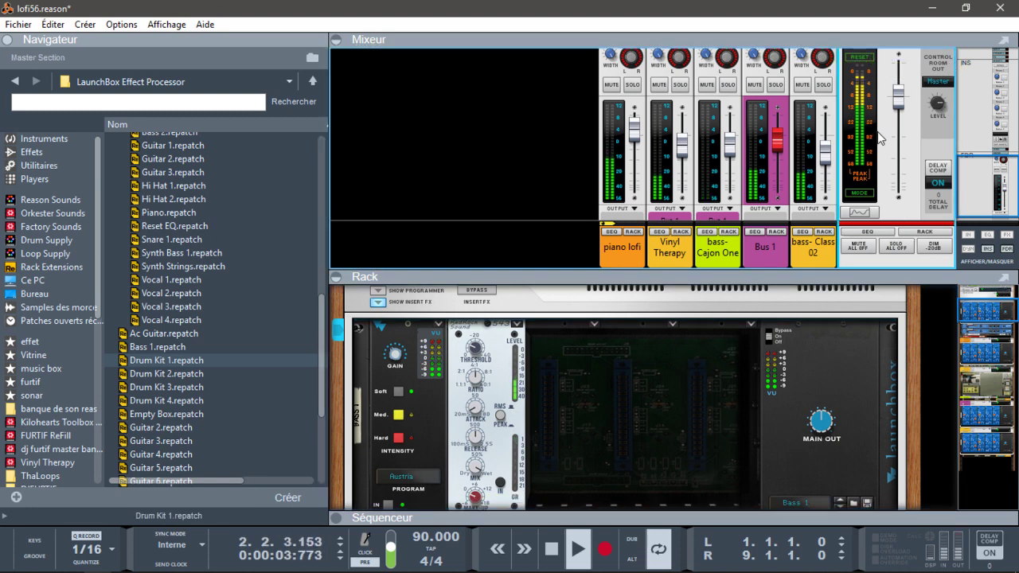
pyautogui.click(478, 291)
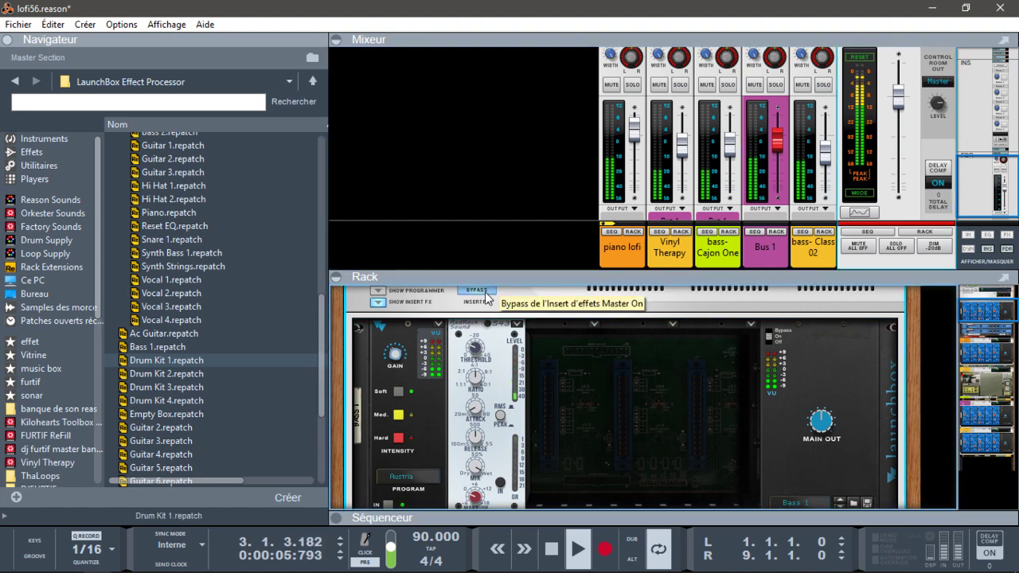
pyautogui.click(485, 291)
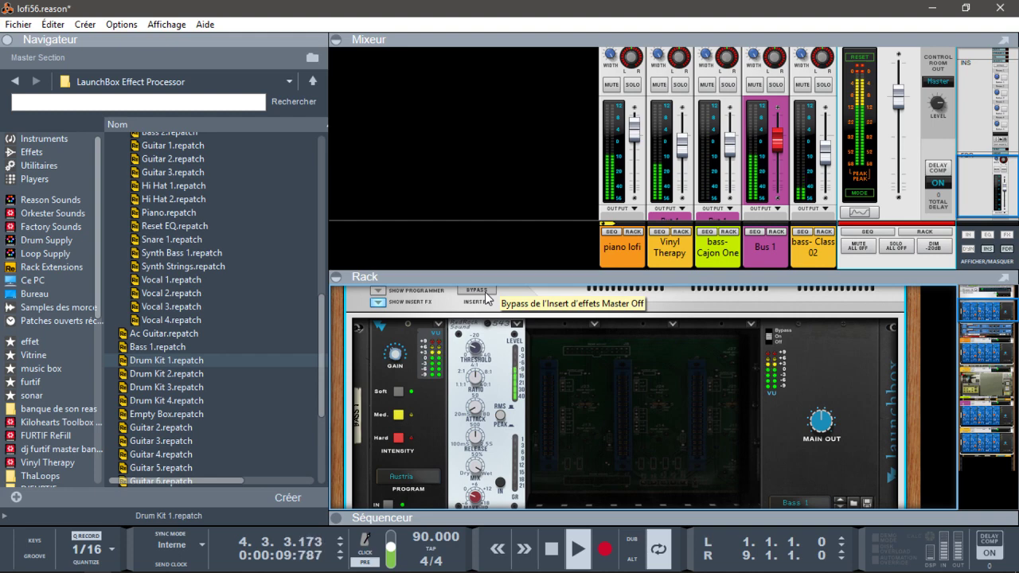
# Step: Expand the mixer to full height, then solo piano lofi and compare its sound with insert effects bypassed and active
pyautogui.click(337, 39)
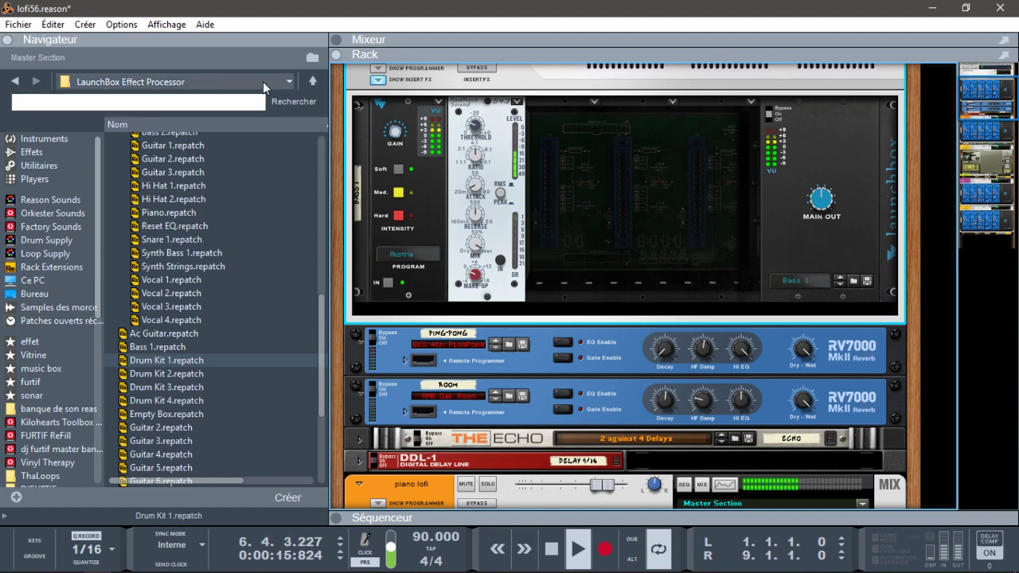
pyautogui.click(337, 55)
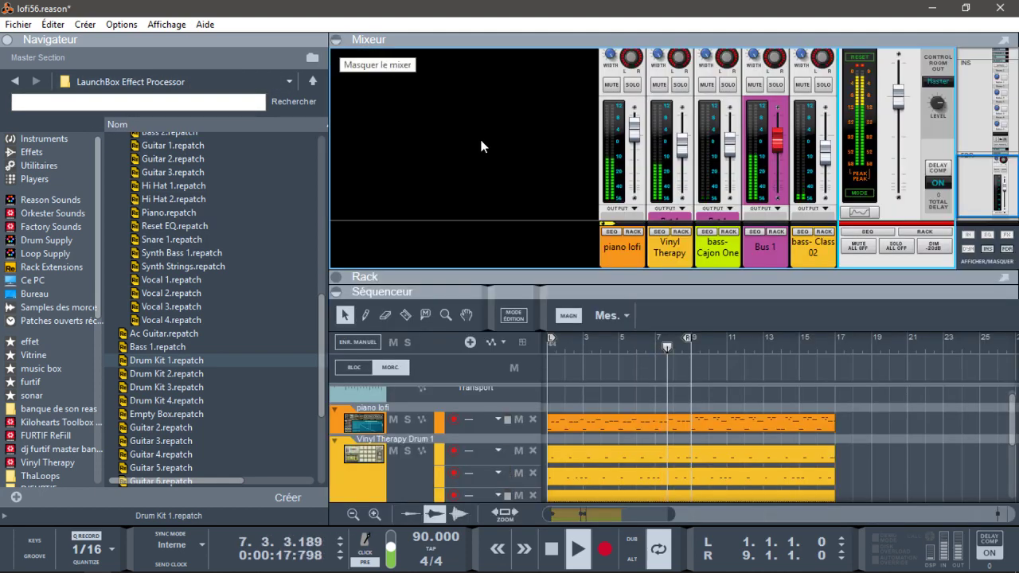
pyautogui.click(338, 293)
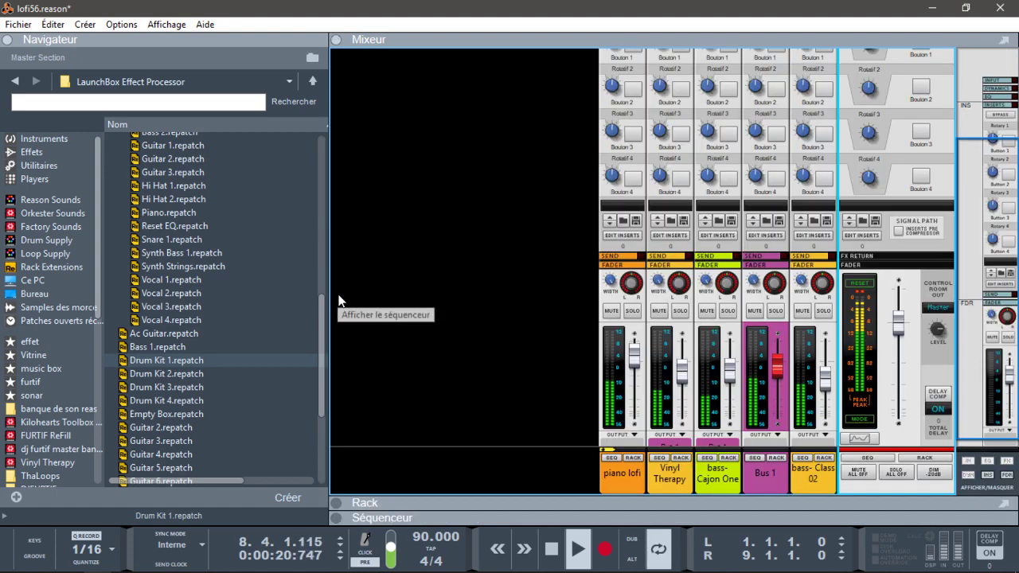
pyautogui.click(632, 311)
pyautogui.moveTo(979, 341); pyautogui.dragTo(994, 186)
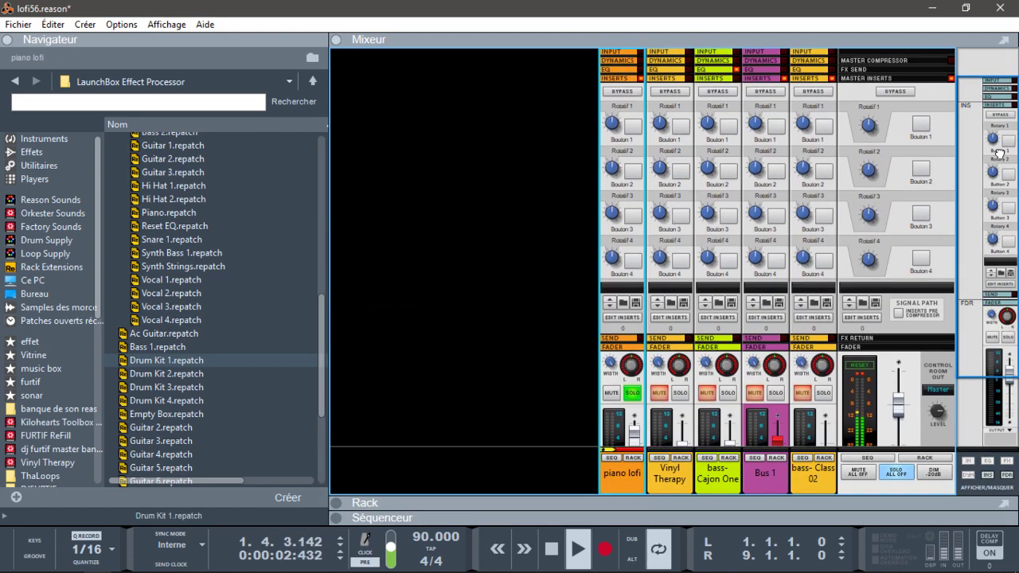
pyautogui.click(622, 93)
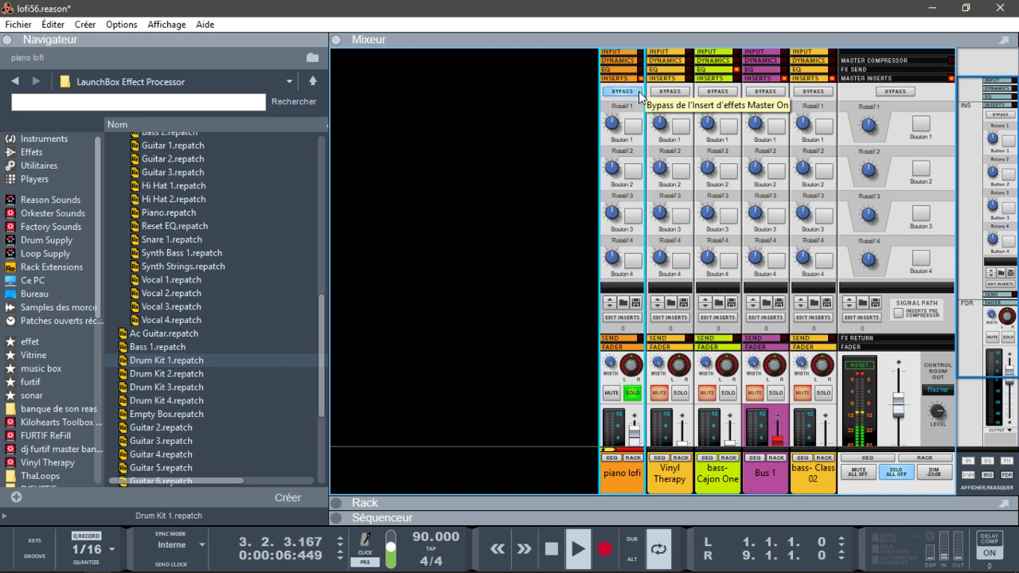
pyautogui.click(636, 93)
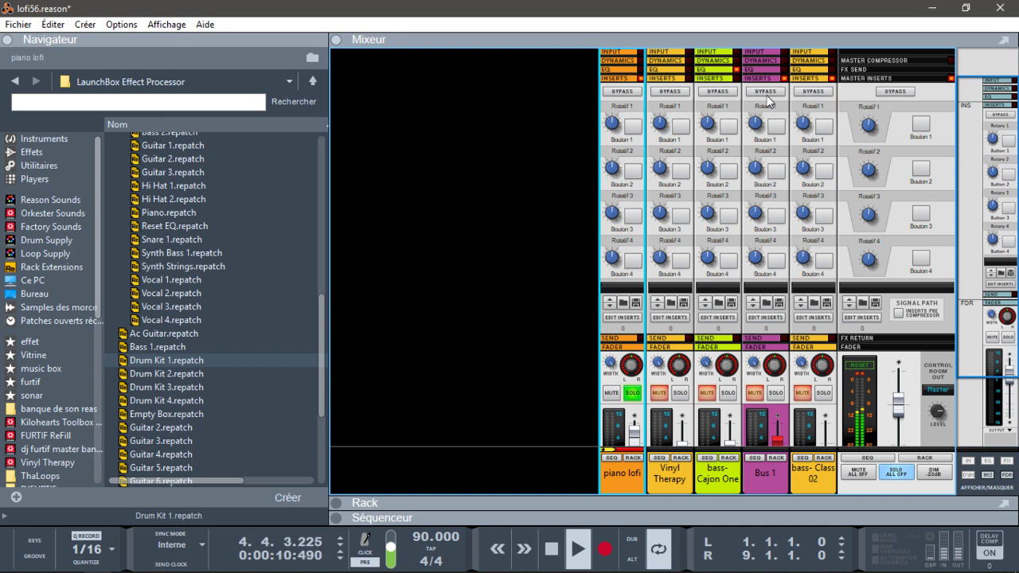
# Step: Solo Bus 1 instead of piano lofi and compare its sound with the insert effects bypassed and active
pyautogui.click(776, 394)
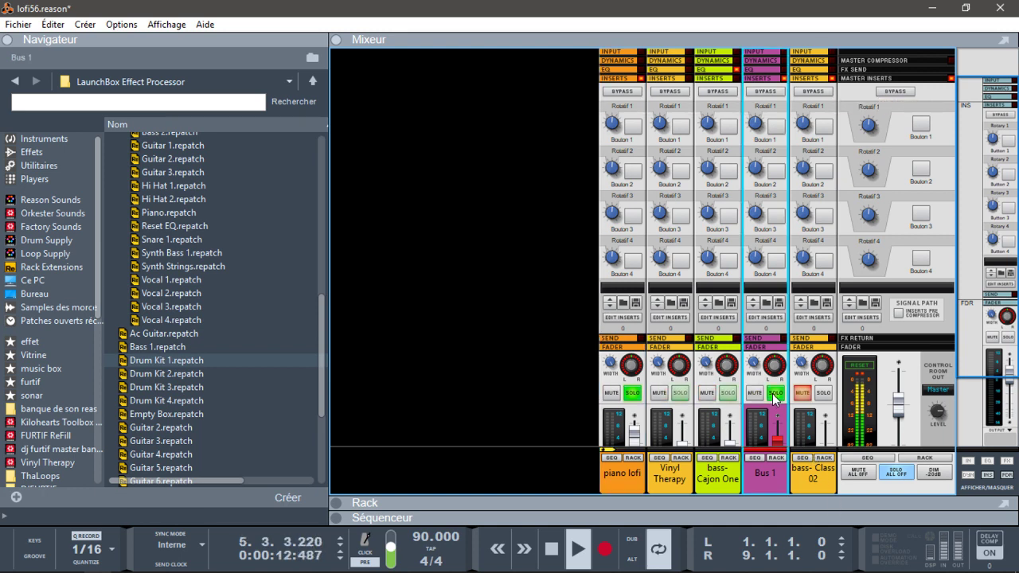
pyautogui.click(633, 393)
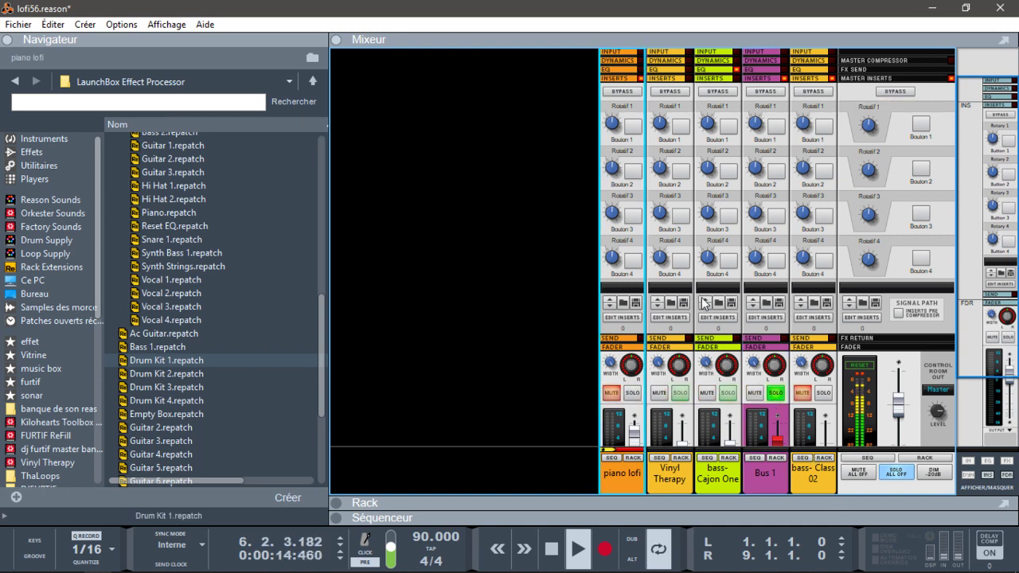
pyautogui.click(769, 94)
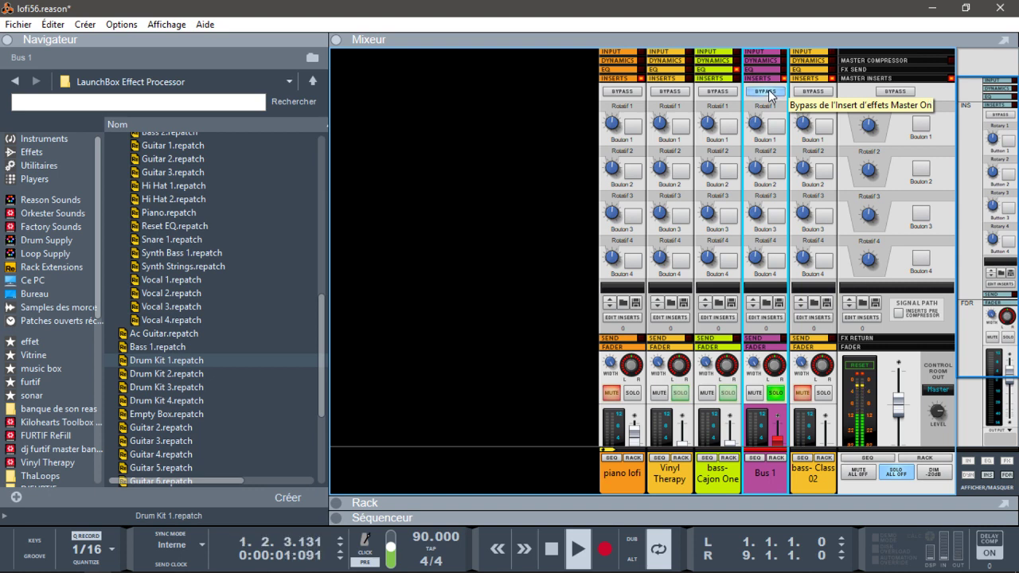
pyautogui.click(769, 94)
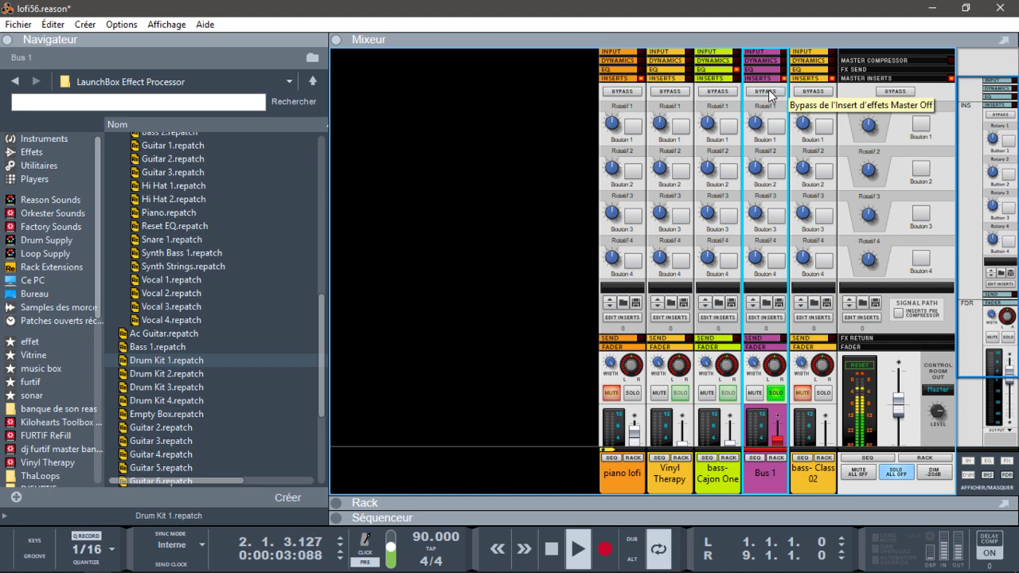
# Step: Reset the master peak meter and open Bus 1's insert effects in the rack to show its LaunchBox
pyautogui.click(862, 368)
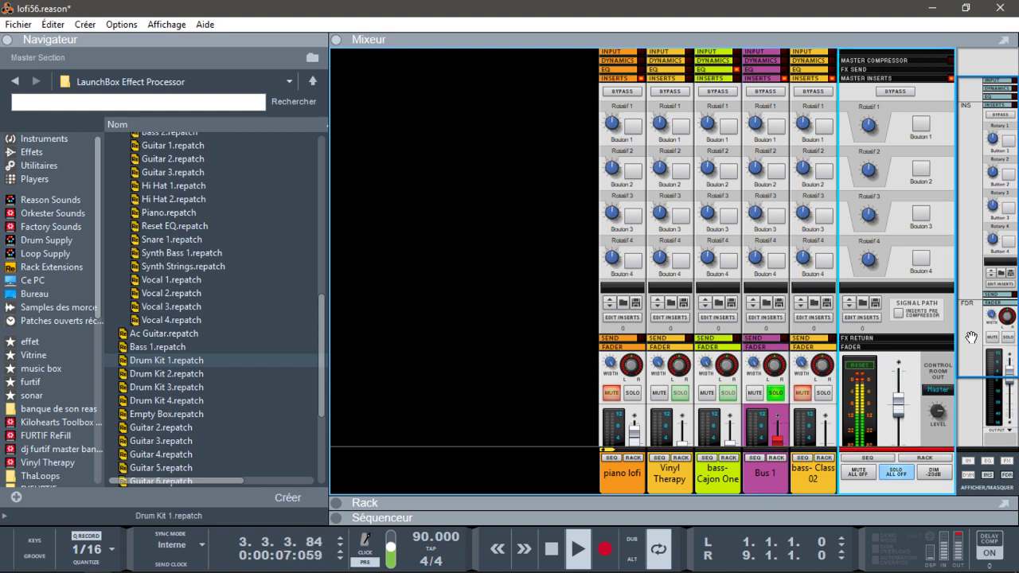
pyautogui.scroll(-4, 800, 334)
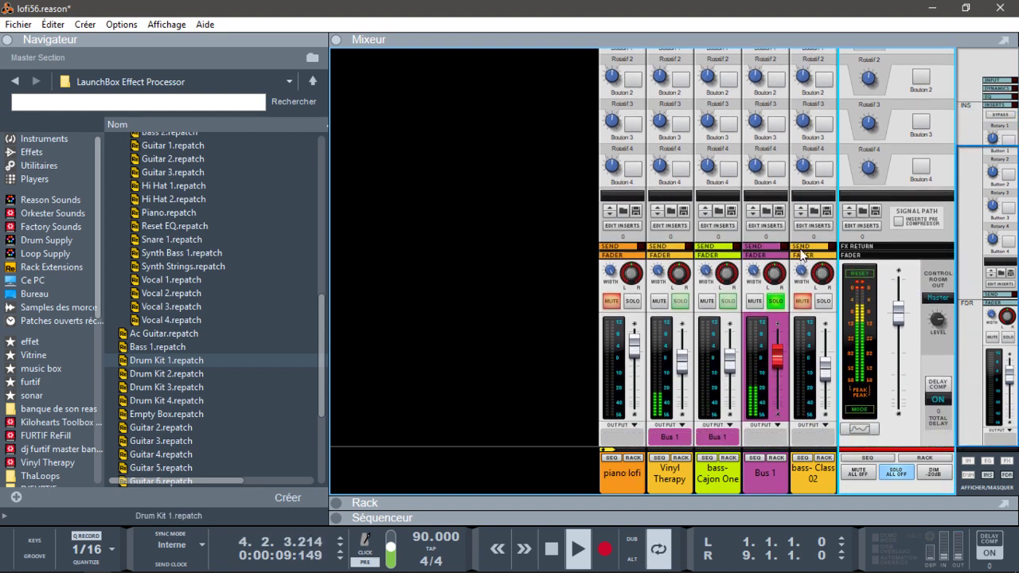
pyautogui.click(779, 226)
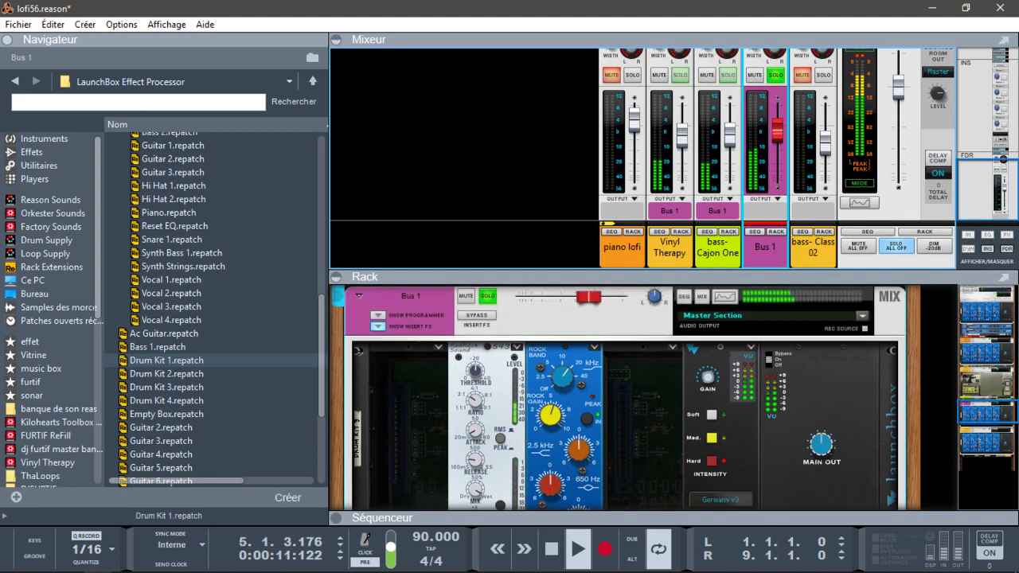
pyautogui.scroll(-2, 984, 410)
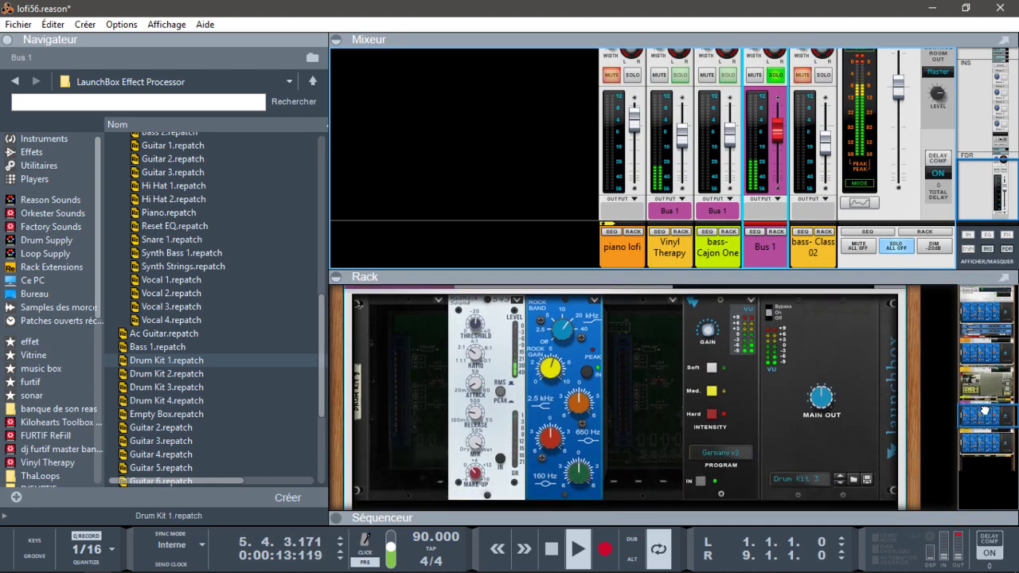
# Step: Adjust the blue equalizer in Bus 1's LaunchBox, boosting 650 Hz, setting 160 Hz to 6.0 dB and the rock gain to 5.6 dB
pyautogui.click(555, 368)
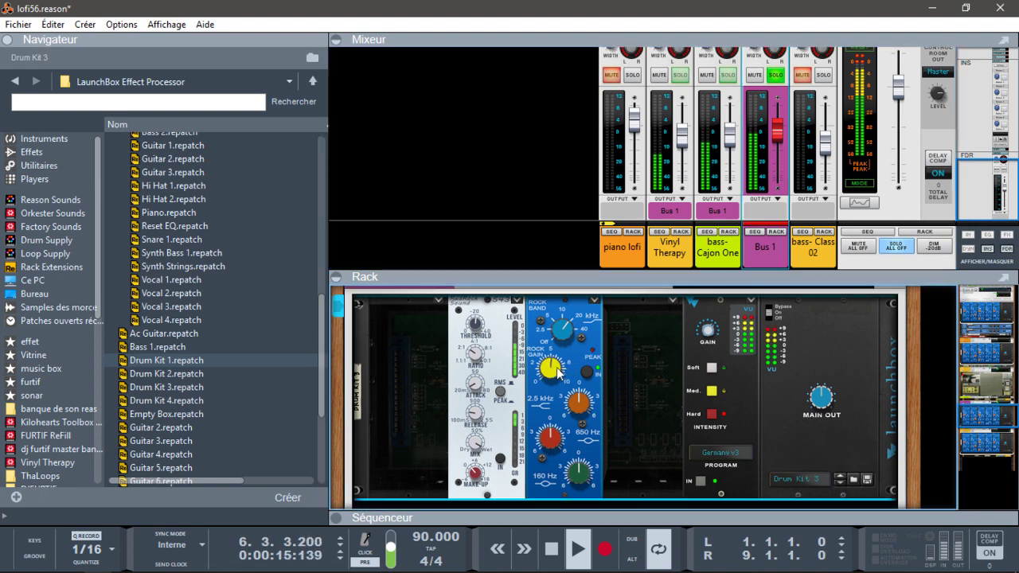
pyautogui.moveTo(578, 404); pyautogui.dragTo(575, 455)
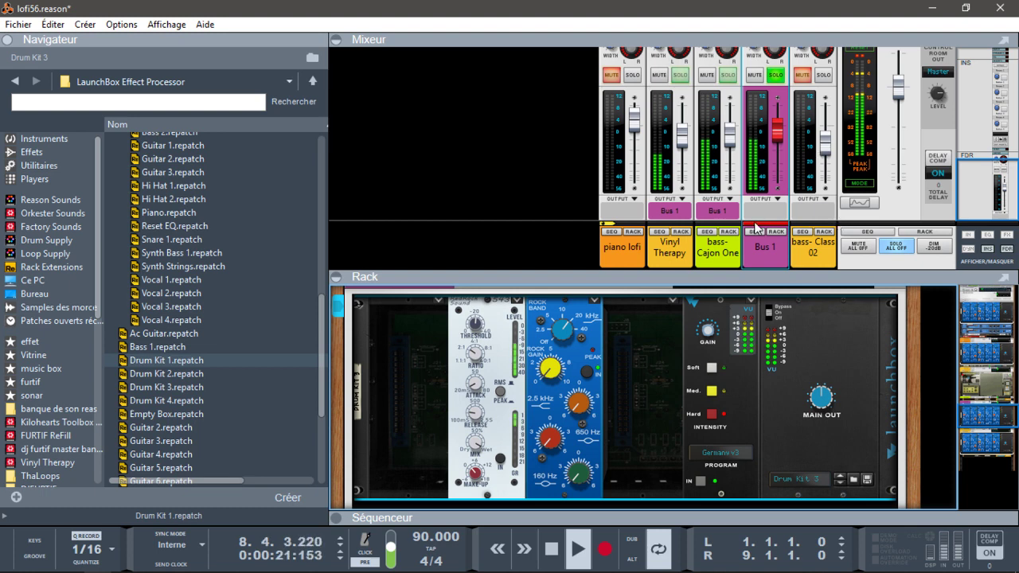
pyautogui.moveTo(576, 468); pyautogui.dragTo(587, 381)
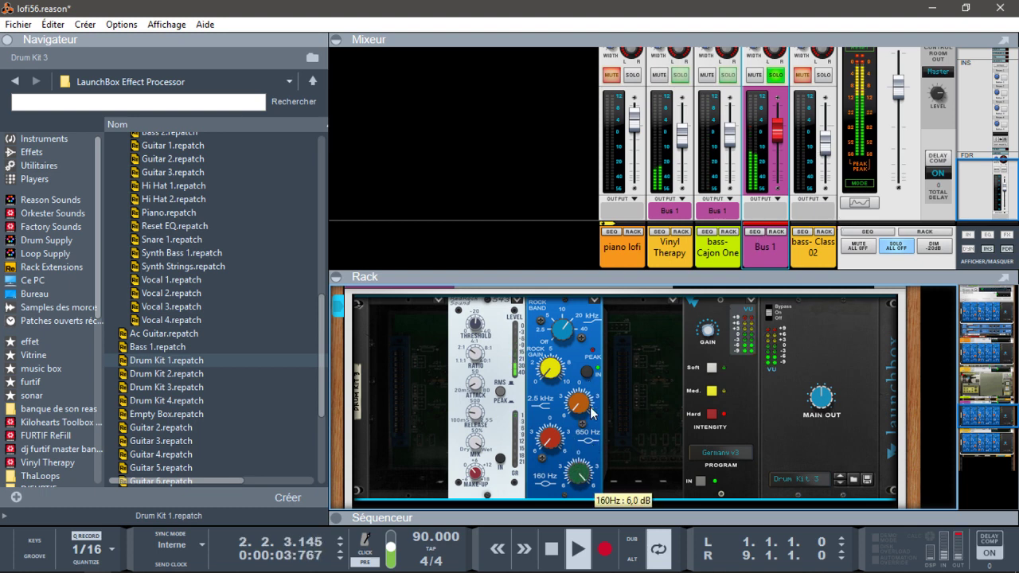
pyautogui.moveTo(555, 438); pyautogui.dragTo(552, 388)
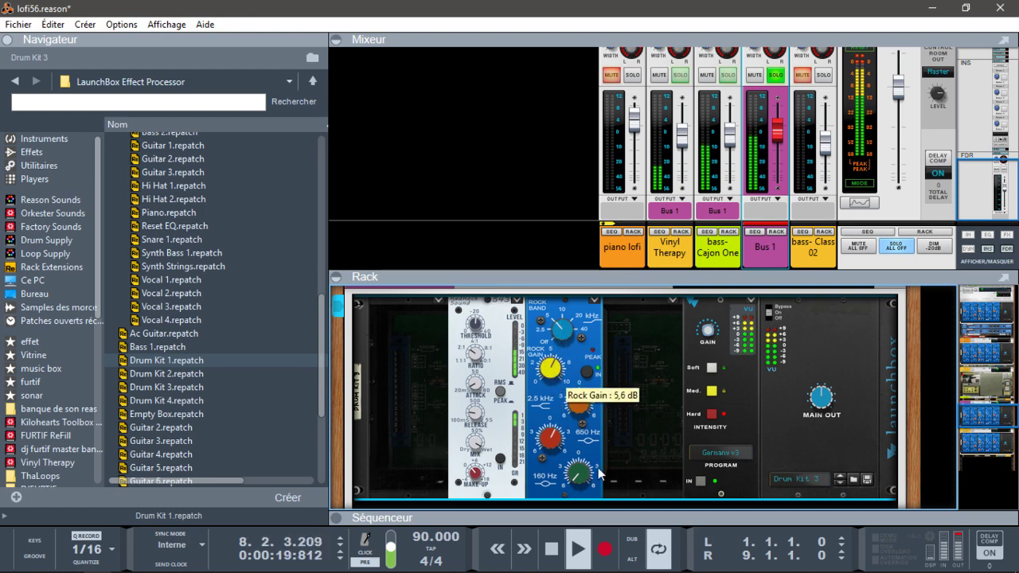
pyautogui.moveTo(587, 444); pyautogui.dragTo(589, 434)
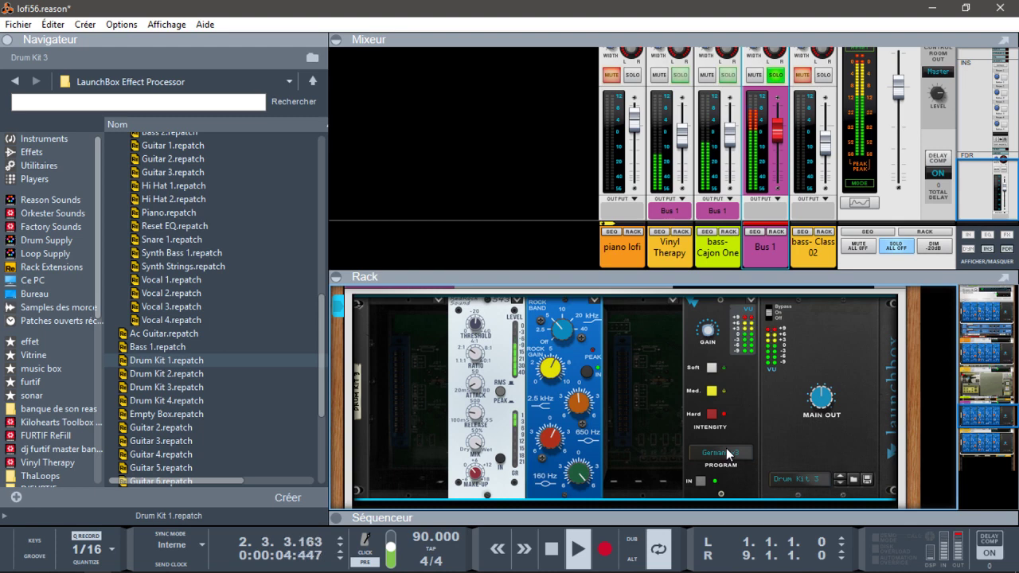
# Step: Switch the saturation module in Bus 1's LaunchBox to the Japan program with Hard intensity
pyautogui.click(724, 455)
pyautogui.click(779, 461)
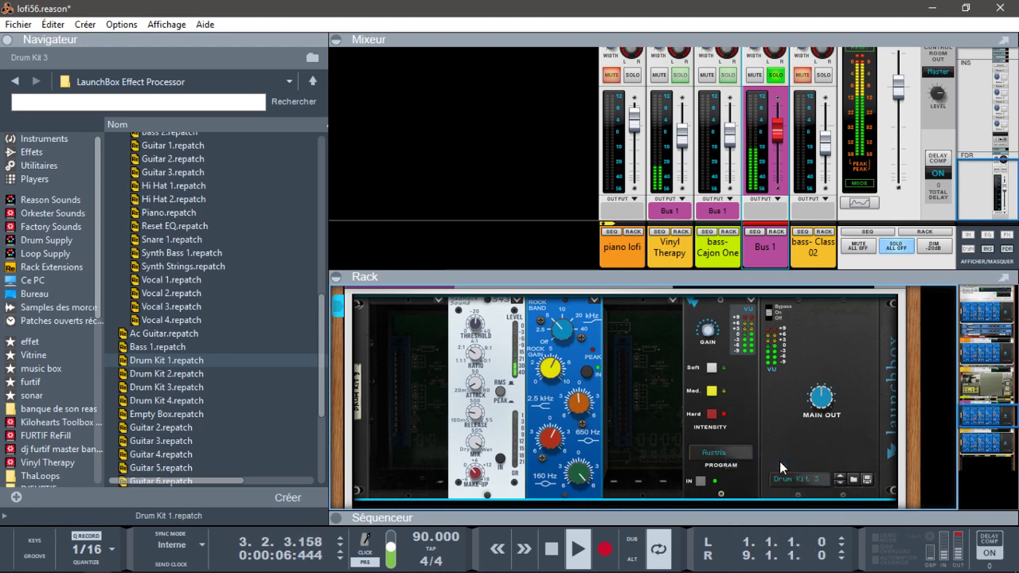
pyautogui.click(735, 455)
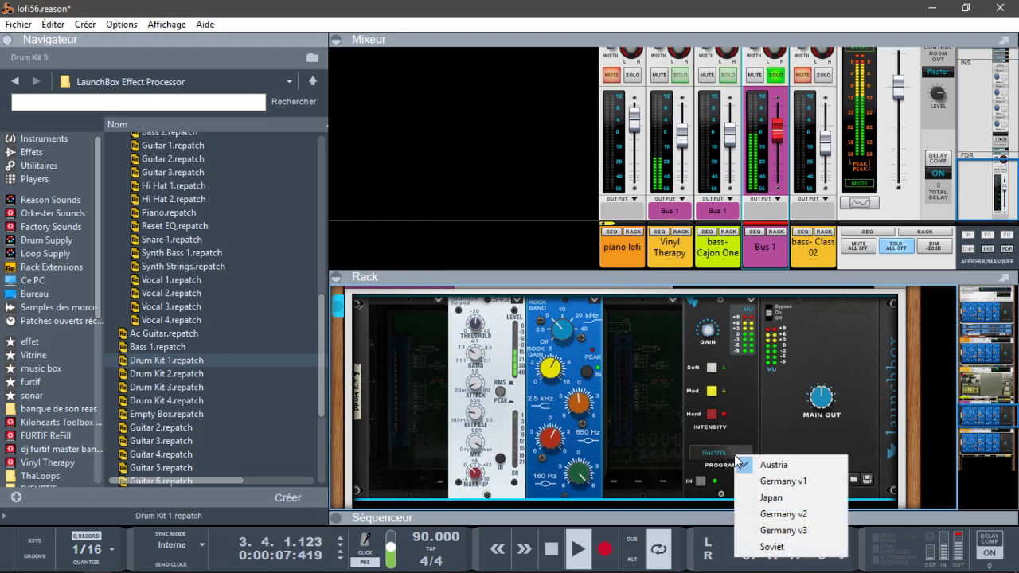
pyautogui.click(764, 498)
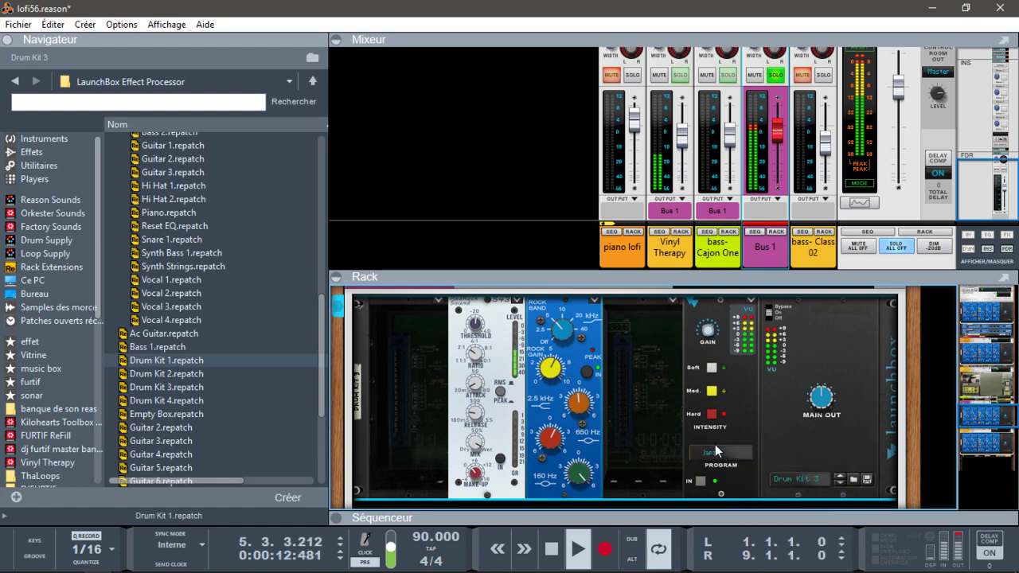
pyautogui.click(711, 394)
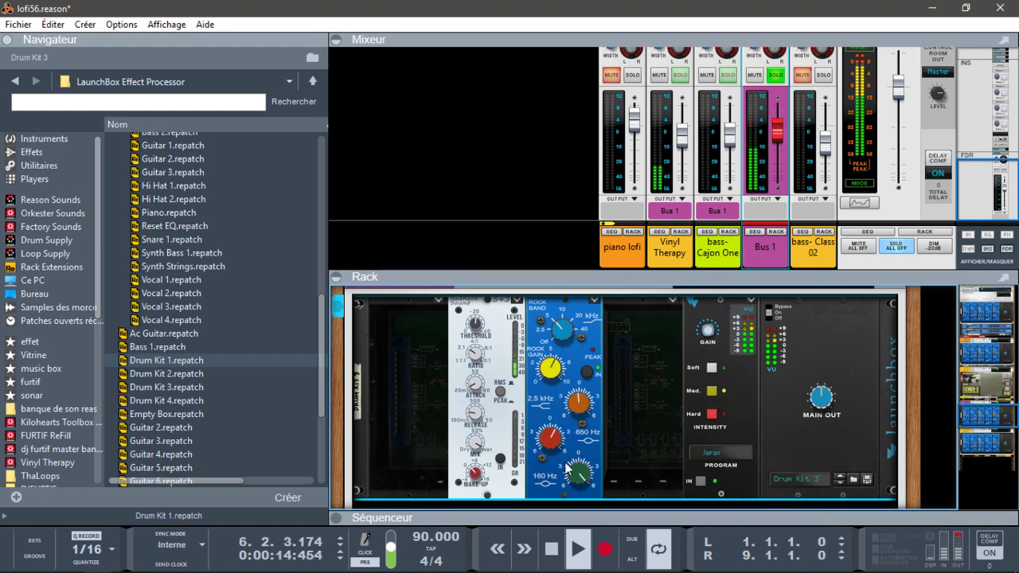
# Step: Reduce the 160 Hz boost on Bus 1's LaunchBox equalizer and set its rock gain to 6.1 dB
pyautogui.moveTo(579, 476)
pyautogui.mouseDown()
pyautogui.moveTo(574, 510)
pyautogui.moveTo(573, 484)
pyautogui.mouseUp()
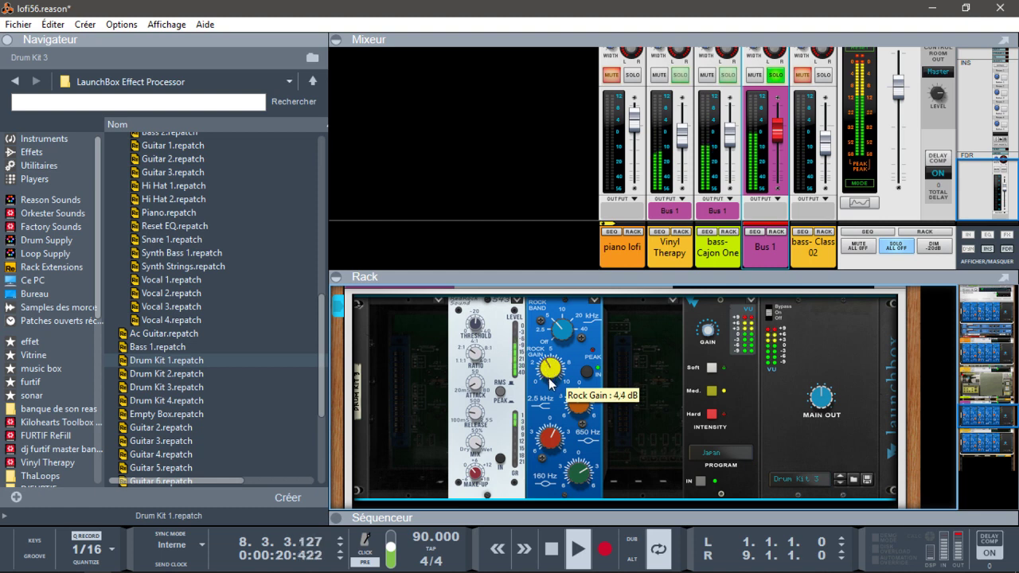
pyautogui.moveTo(550, 386); pyautogui.dragTo(549, 360)
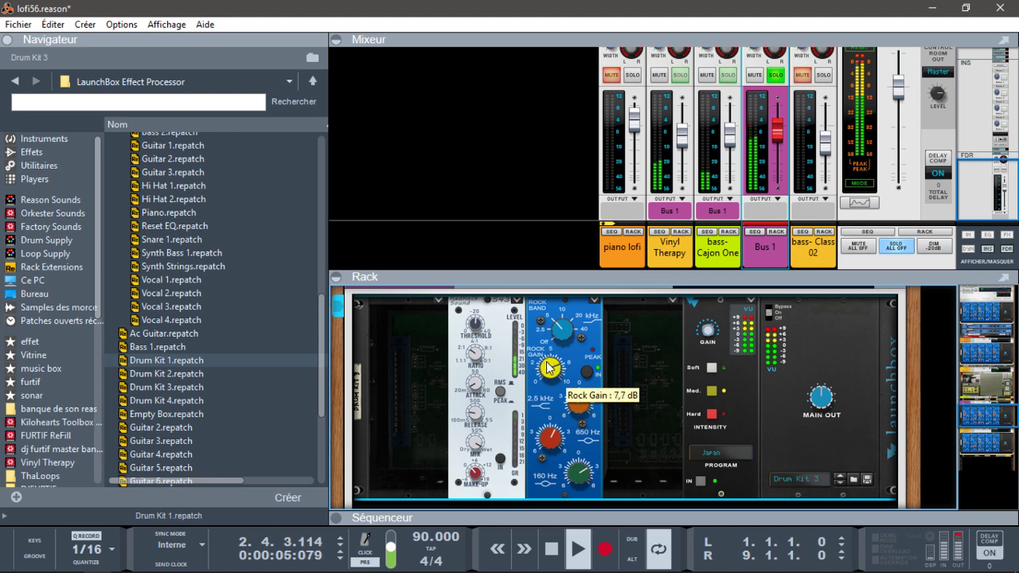
pyautogui.moveTo(553, 411); pyautogui.dragTo(536, 355)
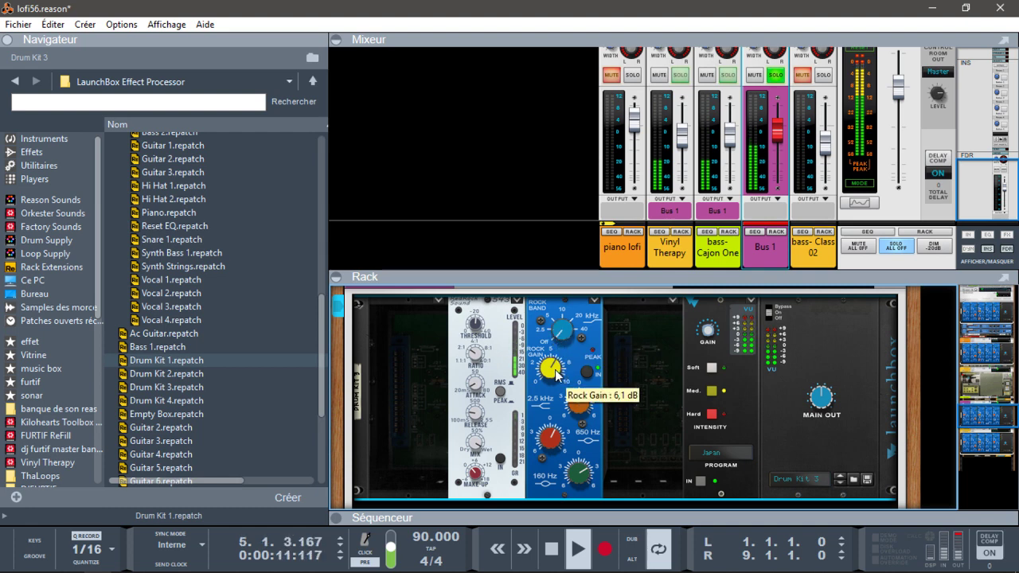
# Step: Adjust the blue equalizer in Bus 1's LaunchBox to 6.3 dB rock gain, 1.7 dB at 2500 Hz and -2.8 dB at 650 Hz
pyautogui.moveTo(551, 355); pyautogui.dragTo(583, 473)
pyautogui.moveTo(550, 333); pyautogui.dragTo(592, 450)
pyautogui.moveTo(563, 327); pyautogui.dragTo(564, 321)
pyautogui.moveTo(550, 368); pyautogui.dragTo(554, 346)
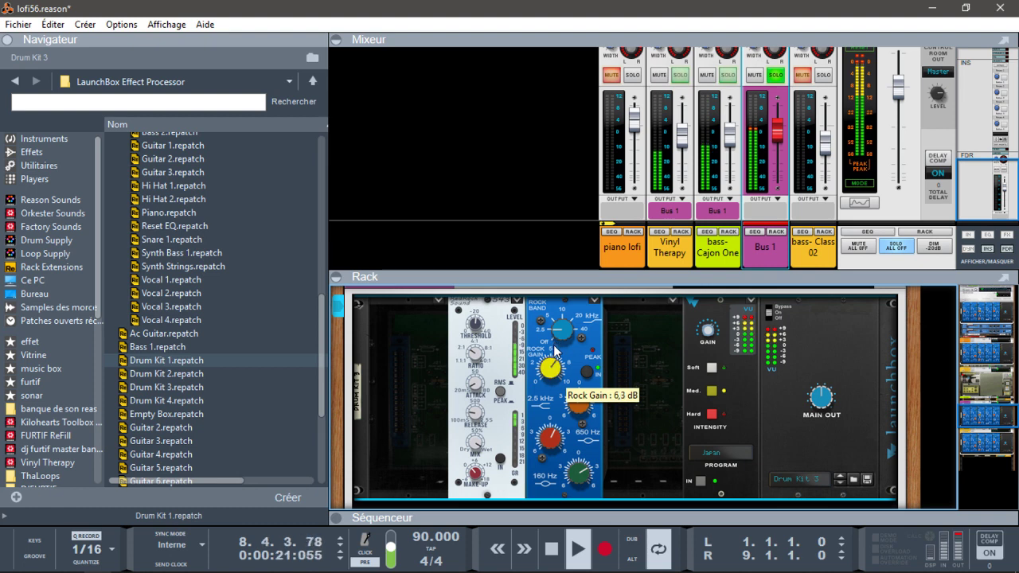
pyautogui.moveTo(568, 407)
pyautogui.mouseDown()
pyautogui.moveTo(588, 410)
pyautogui.moveTo(584, 395)
pyautogui.mouseUp()
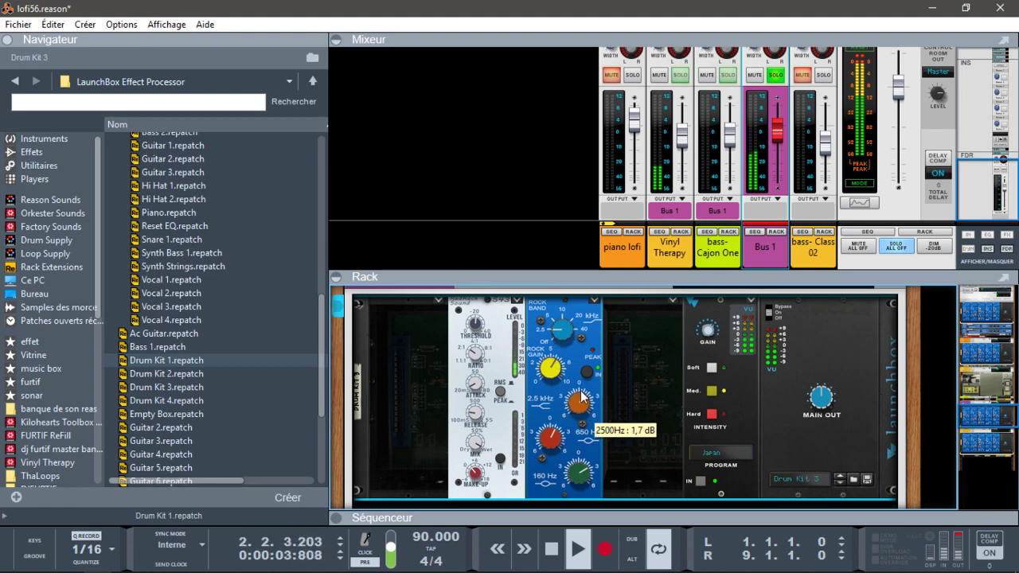
pyautogui.moveTo(549, 436); pyautogui.dragTo(555, 459)
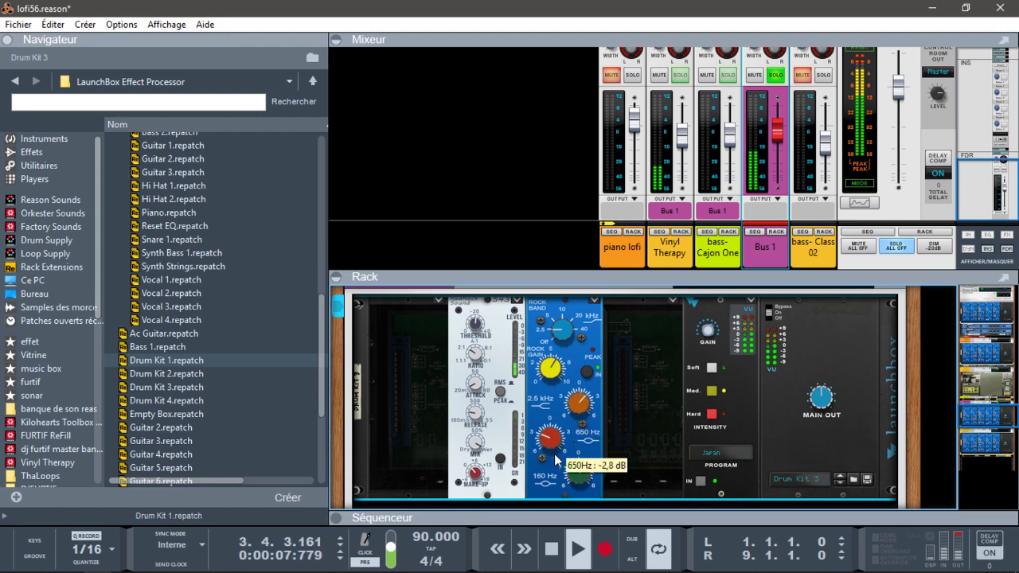
# Step: Solo the bass- Class 02 channel and show its LaunchBox in an enlarged rack area
pyautogui.click(823, 75)
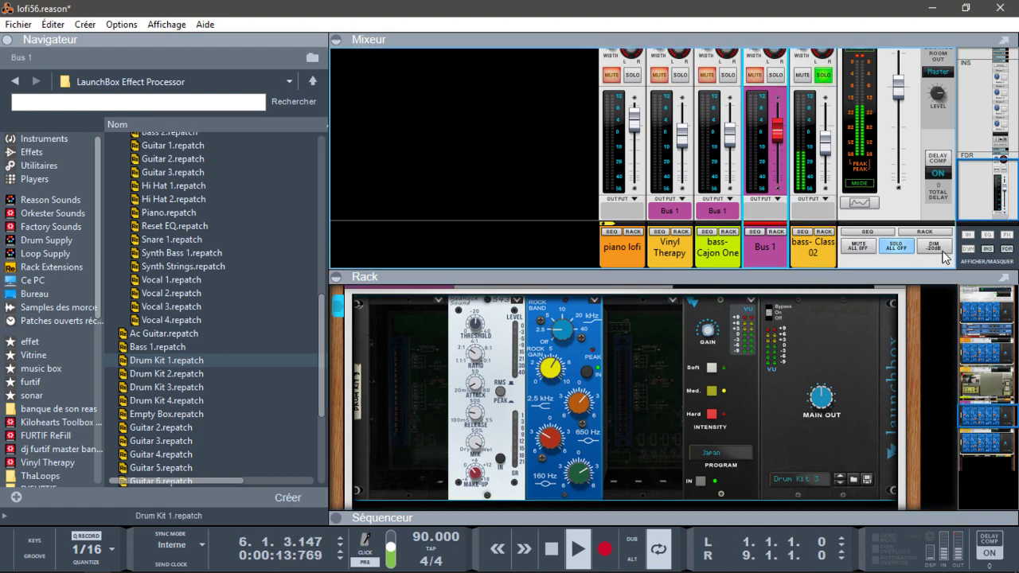
pyautogui.moveTo(987, 413); pyautogui.dragTo(989, 437)
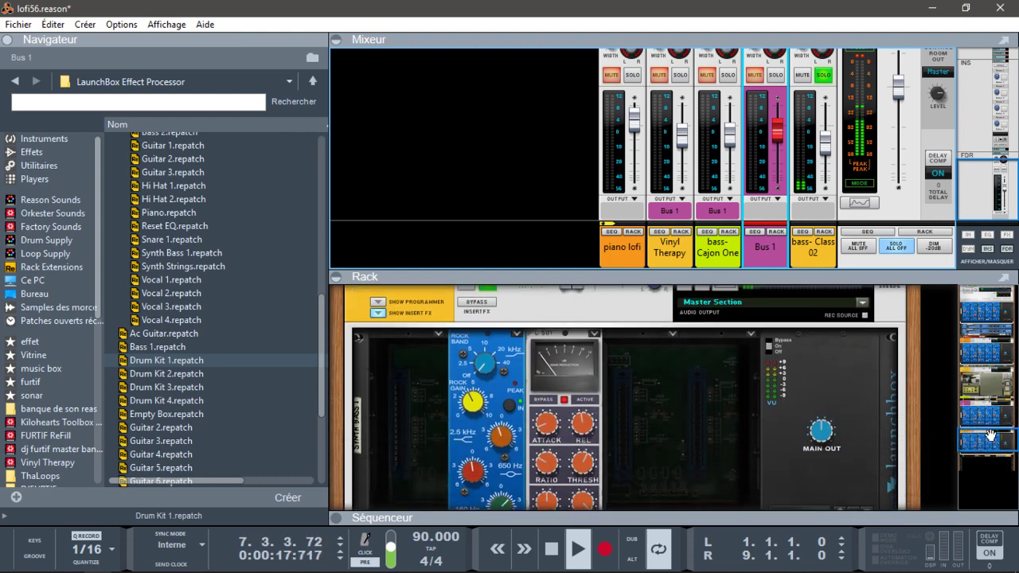
pyautogui.moveTo(775, 269); pyautogui.dragTo(775, 172)
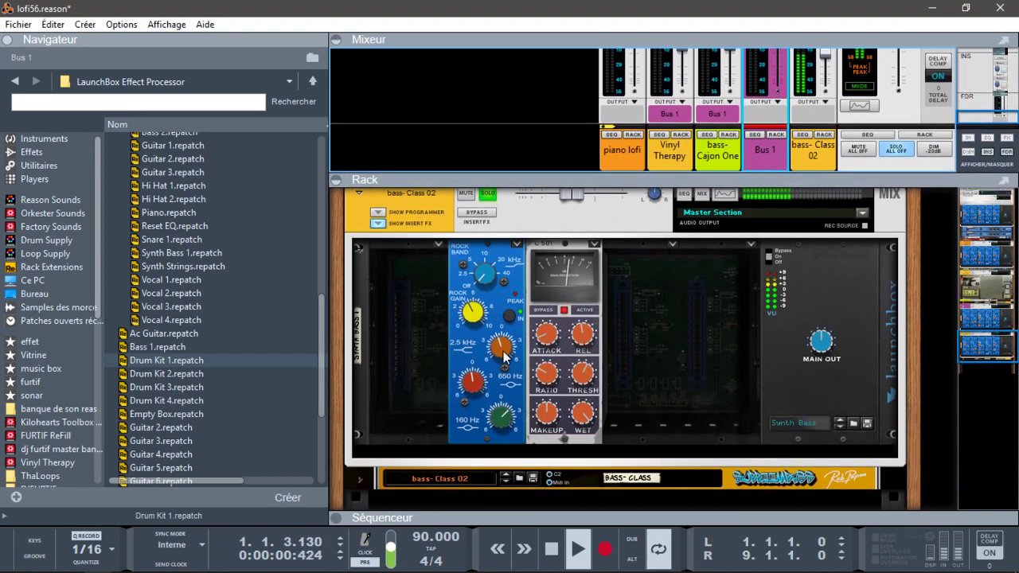
# Step: Adjust the equalizer in the bass- Class 02 LaunchBox, turning rock gain fully down and boosting the 2.5 kHz and 650 Hz bands
pyautogui.click(474, 380)
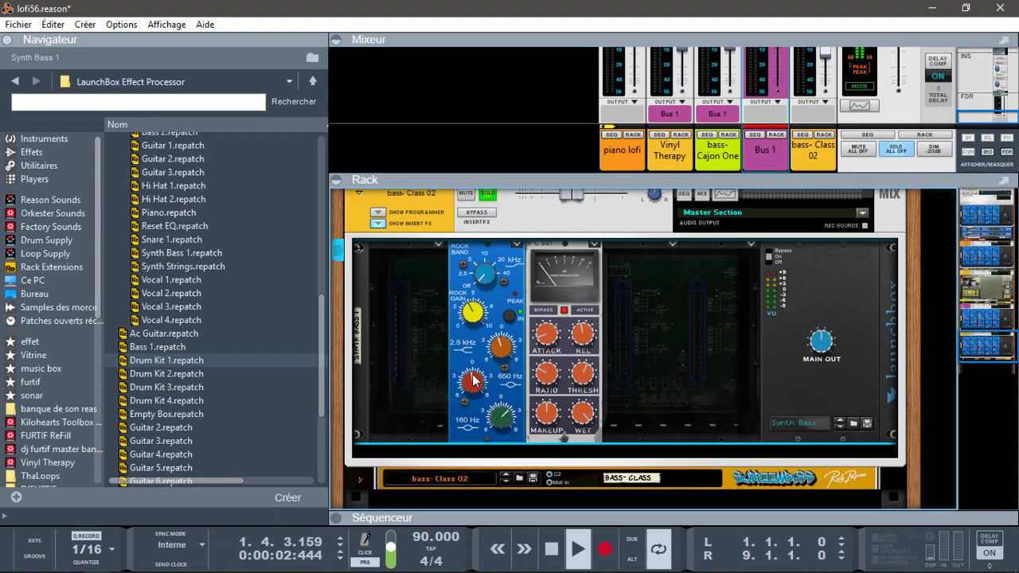
pyautogui.moveTo(472, 375); pyautogui.dragTo(472, 381)
pyautogui.moveTo(498, 339); pyautogui.dragTo(499, 348)
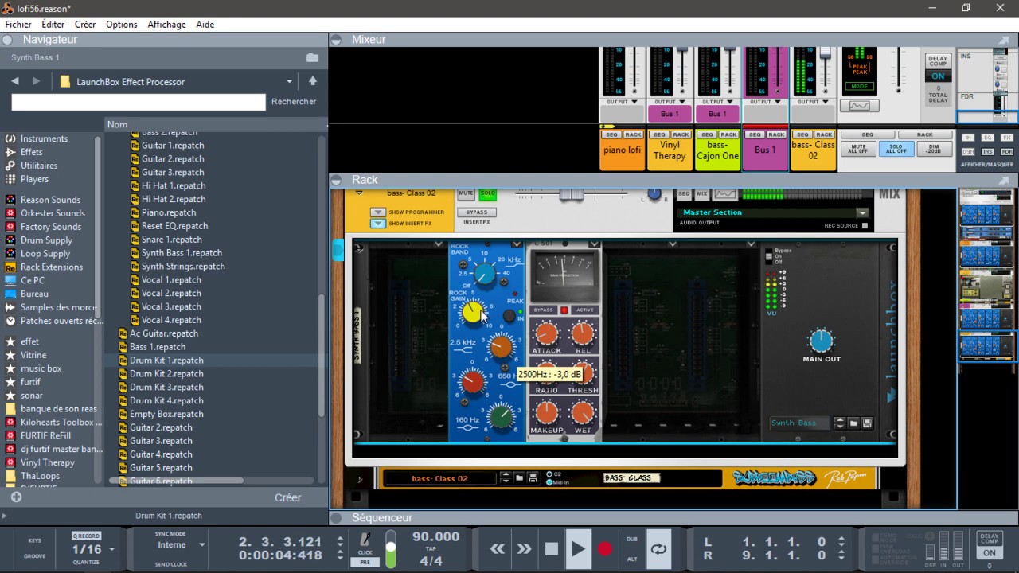
pyautogui.moveTo(471, 304); pyautogui.dragTo(495, 311)
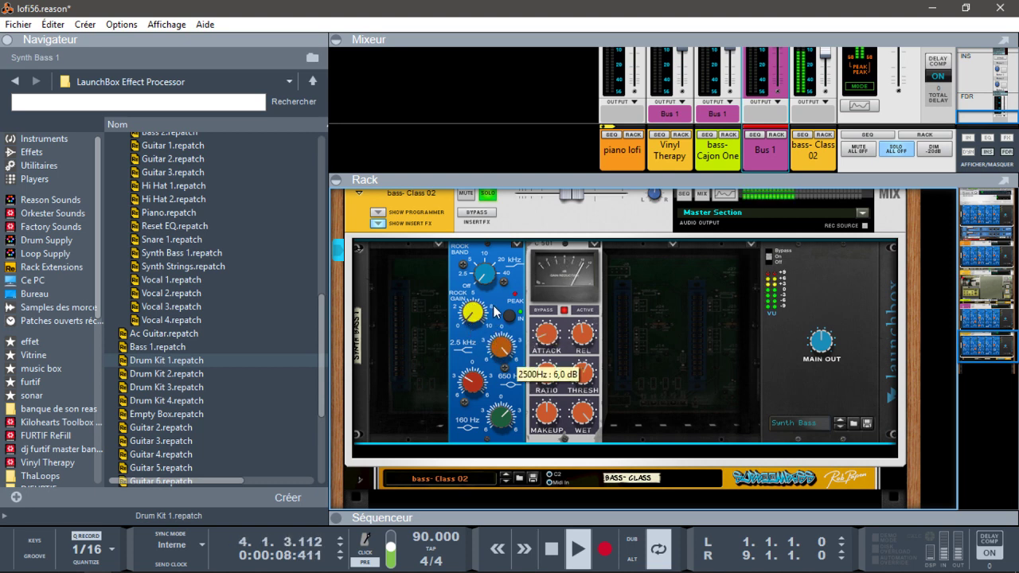
pyautogui.moveTo(471, 380); pyautogui.dragTo(473, 372)
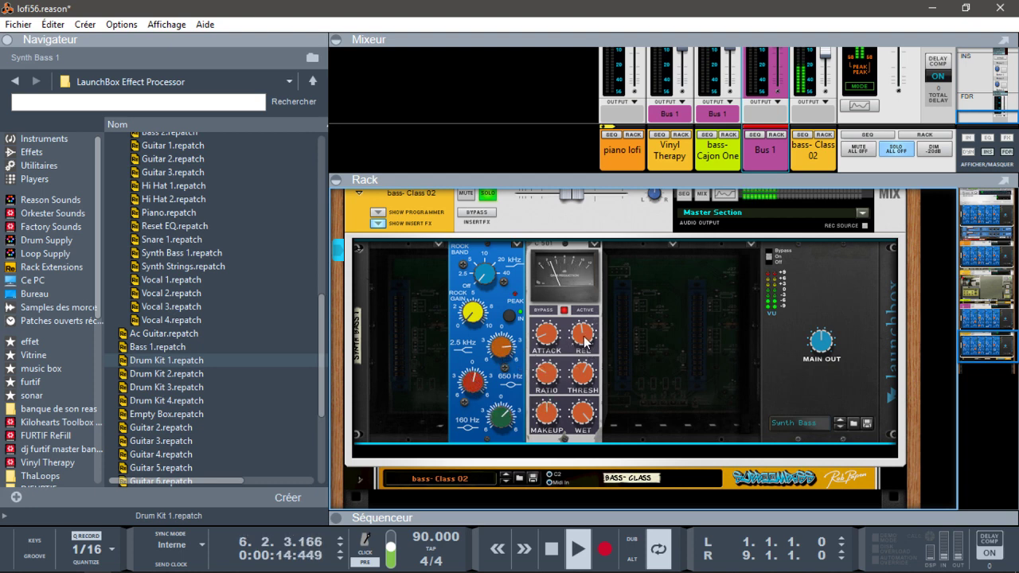
# Step: Adjust the C501 compressor on bass- Class 02, changing the release, setting the threshold to -12.50 dB and reducing the wet amount
pyautogui.moveTo(583, 336)
pyautogui.mouseDown()
pyautogui.moveTo(580, 360)
pyautogui.moveTo(576, 334)
pyautogui.mouseUp()
pyautogui.moveTo(583, 377); pyautogui.dragTo(588, 387)
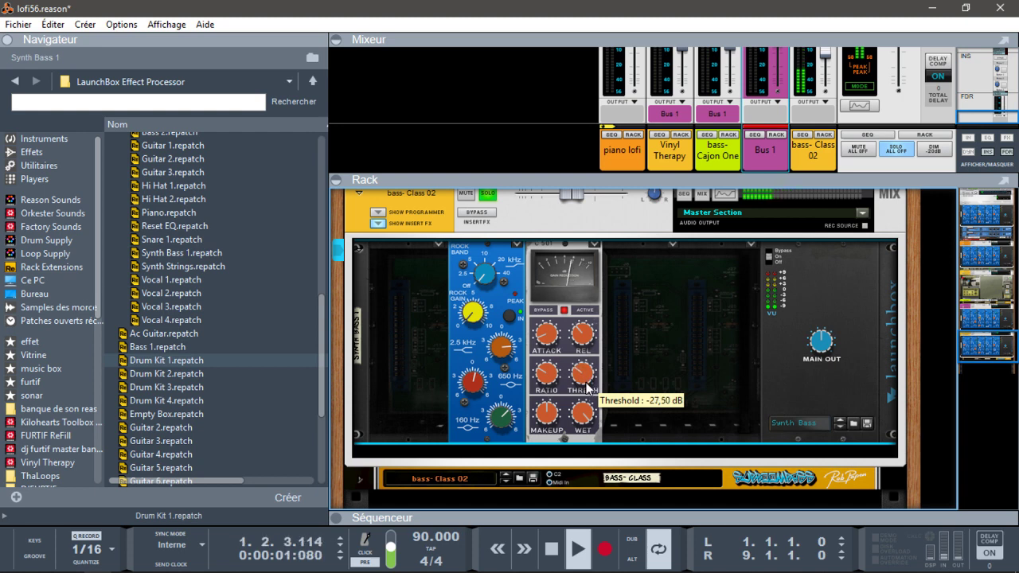
pyautogui.moveTo(587, 385); pyautogui.dragTo(586, 370)
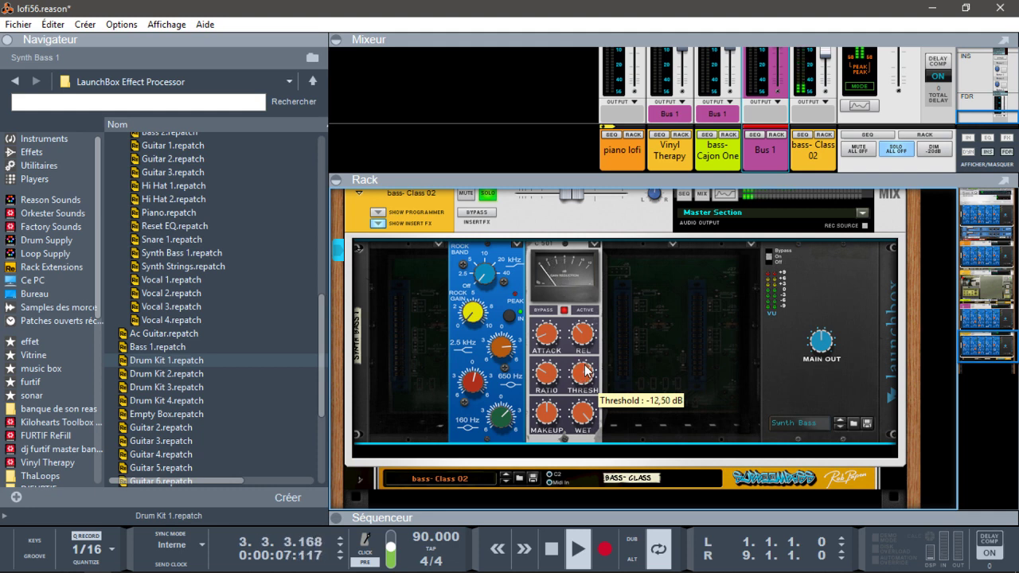
pyautogui.moveTo(582, 416); pyautogui.dragTo(580, 430)
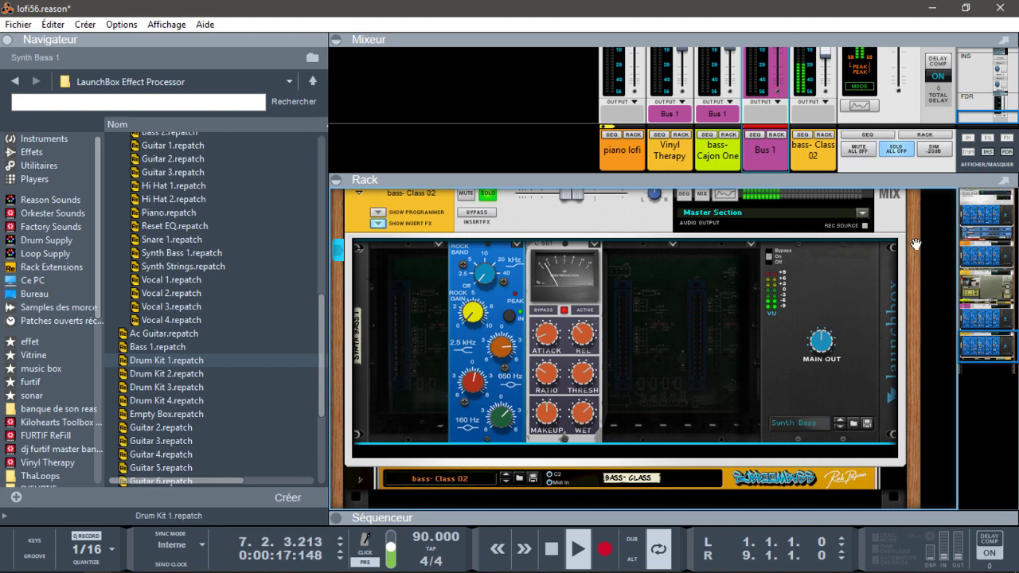
# Step: Solo Bus 1 together with bass- Class 02 and bring Bus 1's LaunchBox back into view in the rack
pyautogui.moveTo(978, 118); pyautogui.dragTo(966, 101)
pyautogui.click(776, 71)
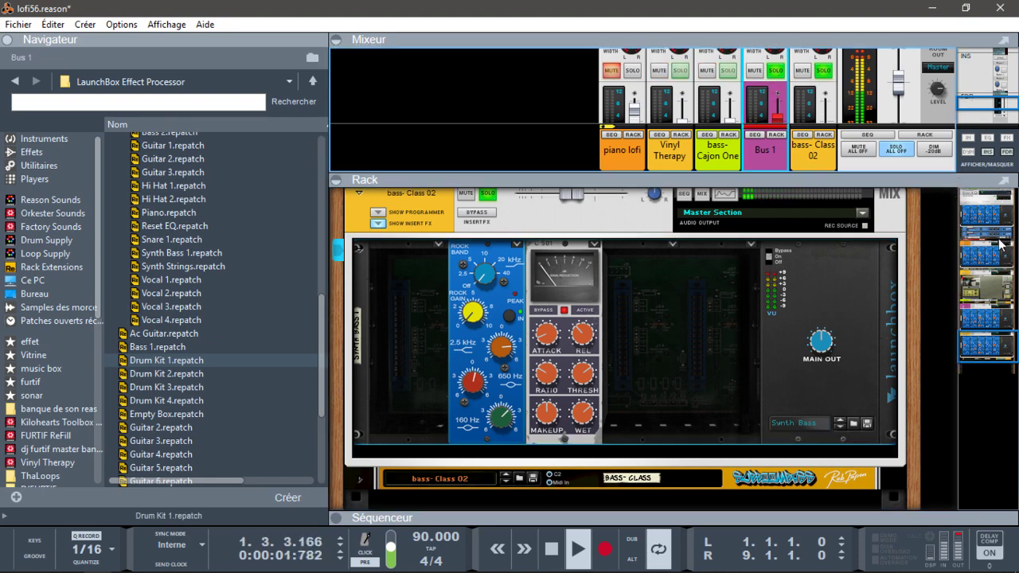
pyautogui.moveTo(988, 344); pyautogui.dragTo(985, 315)
# Step: Set Bus 1's equalizer to -0.6 dB at 2500 Hz, boost its 650 Hz band and set the compressor threshold to -40 dB
pyautogui.click(579, 422)
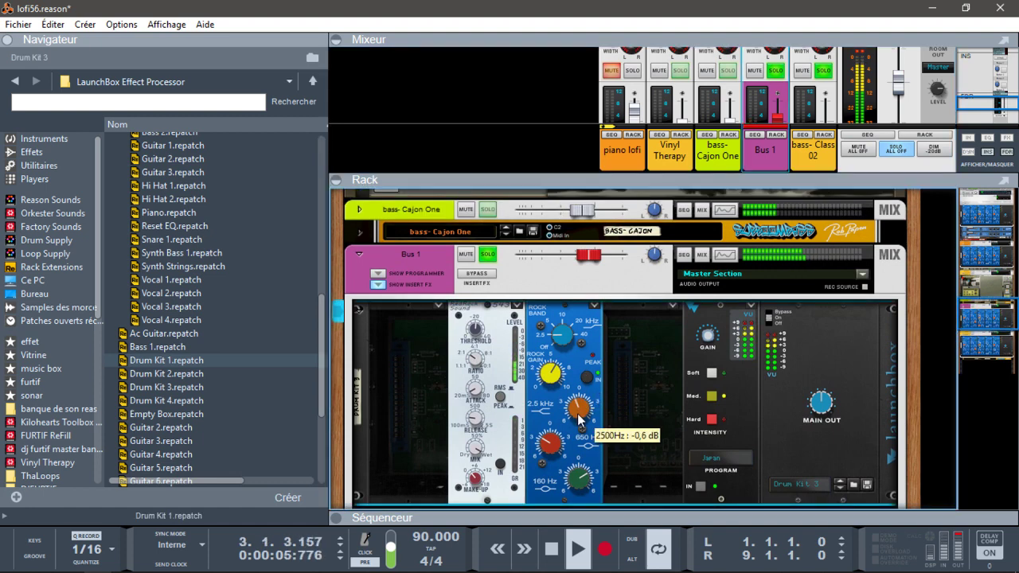
pyautogui.moveTo(550, 449); pyautogui.dragTo(554, 421)
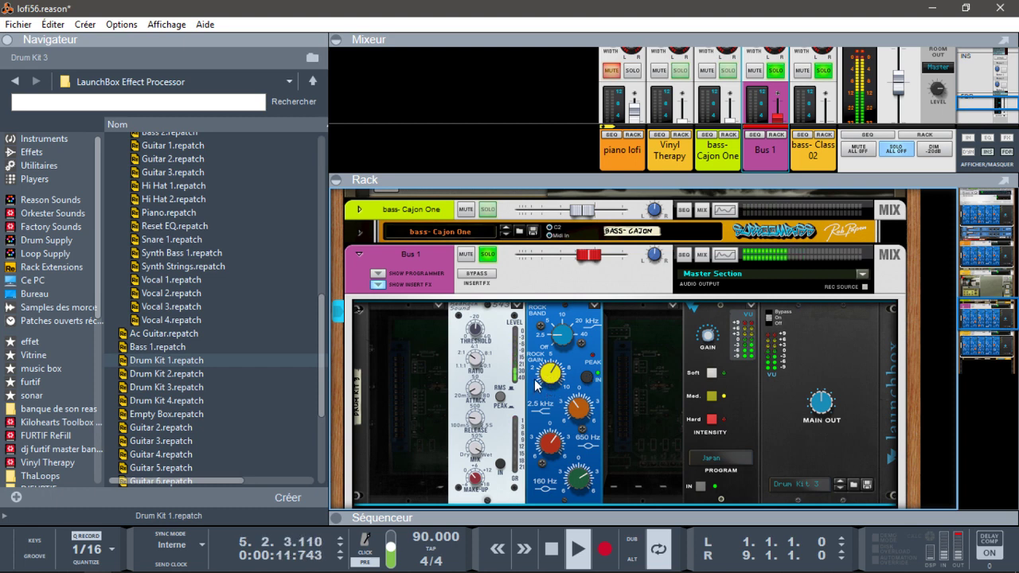
pyautogui.moveTo(475, 331); pyautogui.dragTo(485, 287)
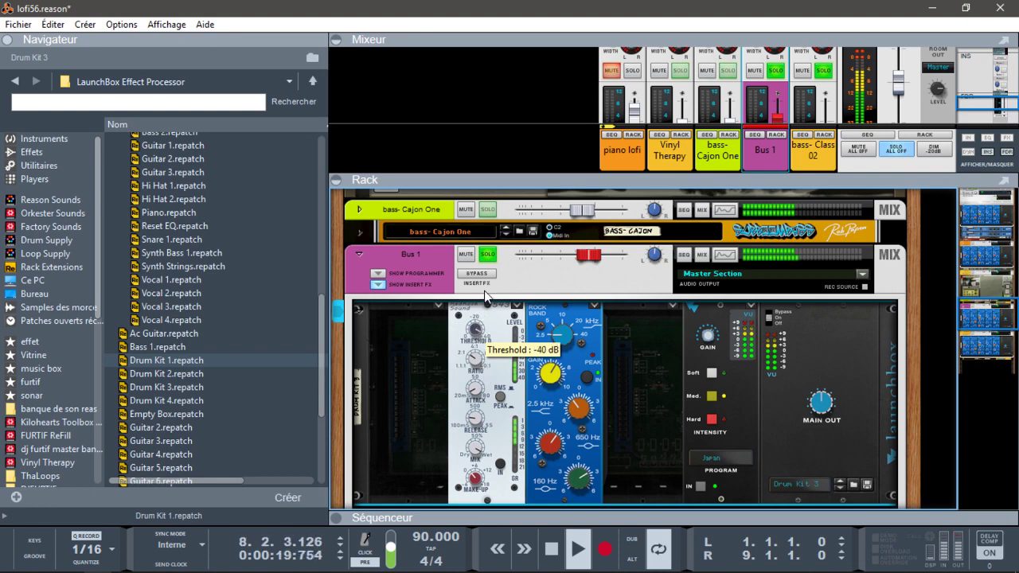
pyautogui.moveTo(480, 359)
pyautogui.mouseDown()
pyautogui.moveTo(482, 299)
pyautogui.moveTo(503, 362)
pyautogui.moveTo(478, 349)
pyautogui.moveTo(480, 359)
pyautogui.mouseUp()
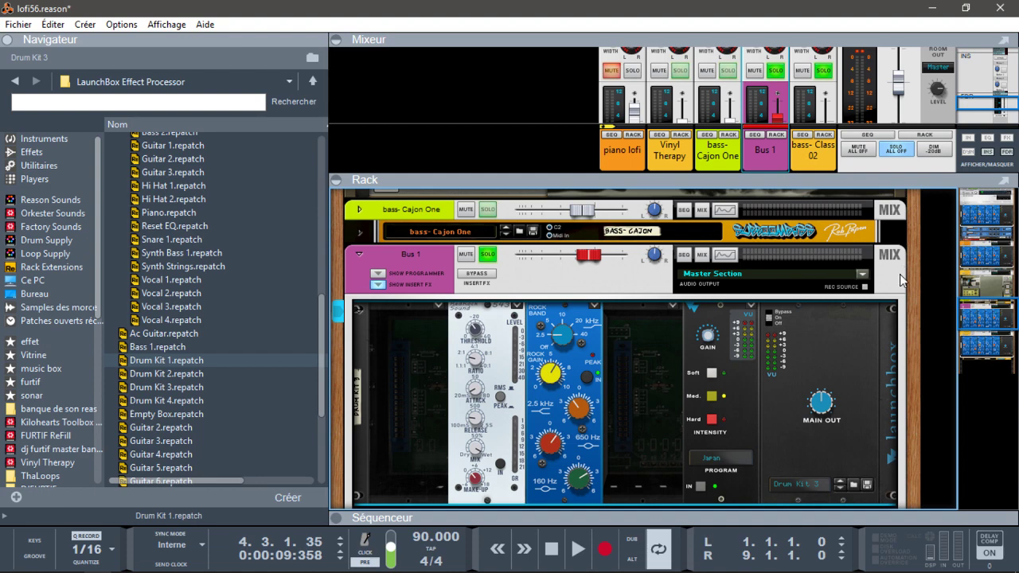
# Step: Browse back to the start of the LaunchBox patch list, at the Compressor 543 folder
pyautogui.moveTo(319, 356); pyautogui.dragTo(320, 187)
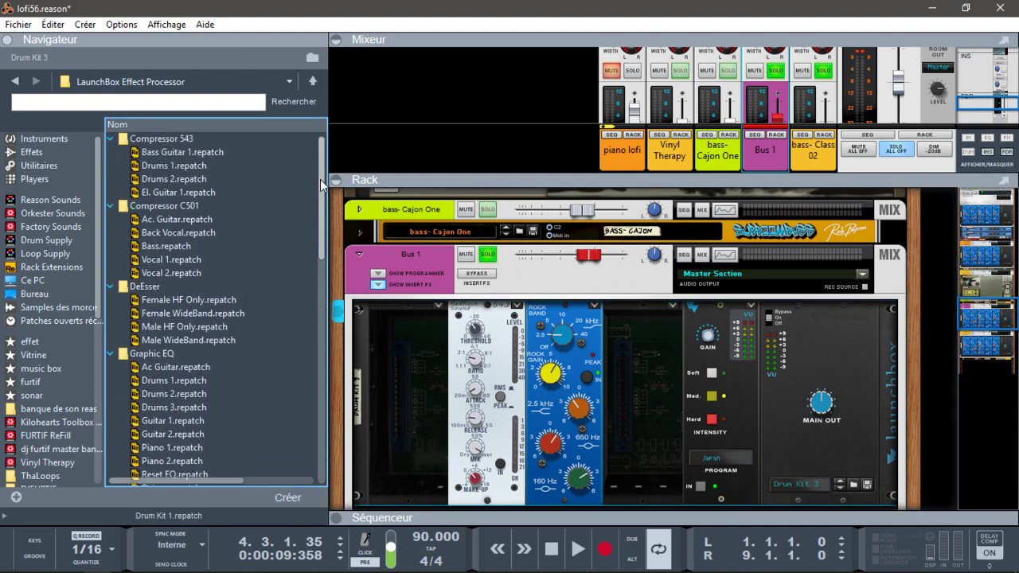